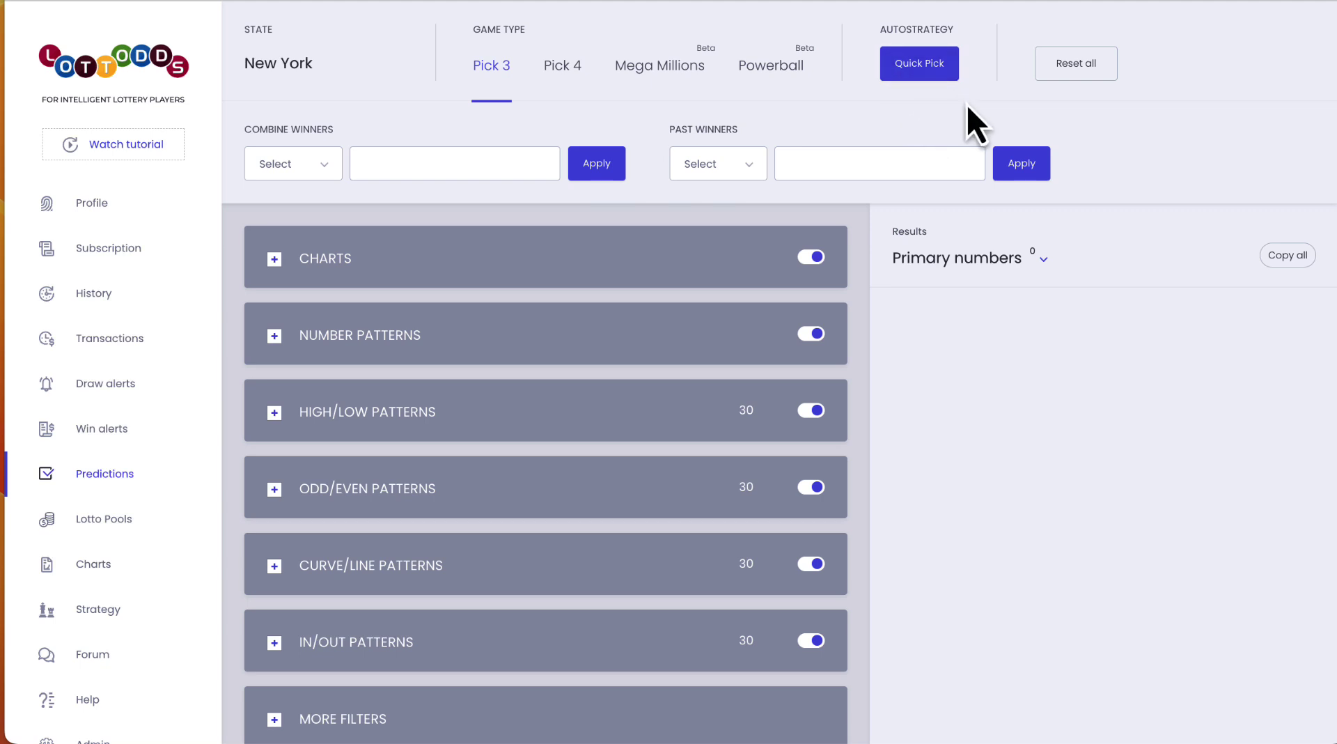
# Show the Box numbers results and apply Quick Pick, narrowing them to 148 numbers
pyautogui.click(1042, 263)
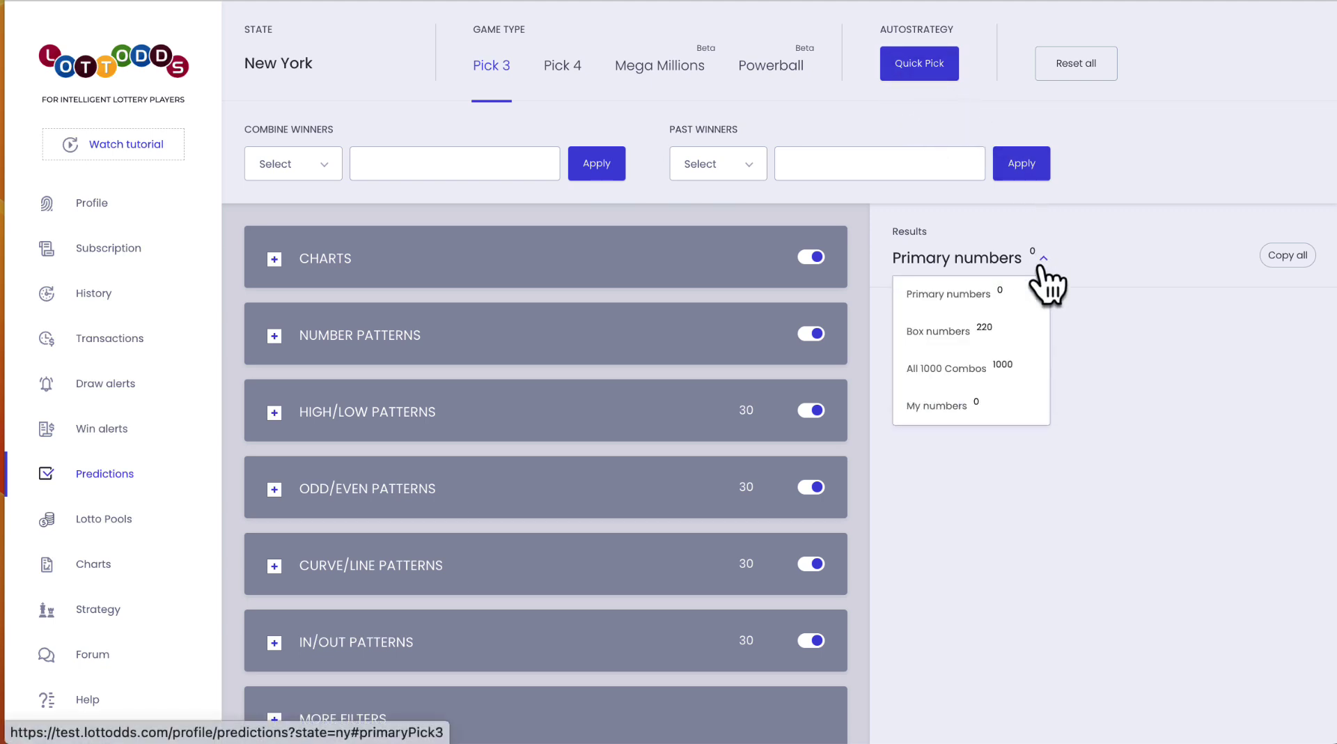
pyautogui.click(996, 332)
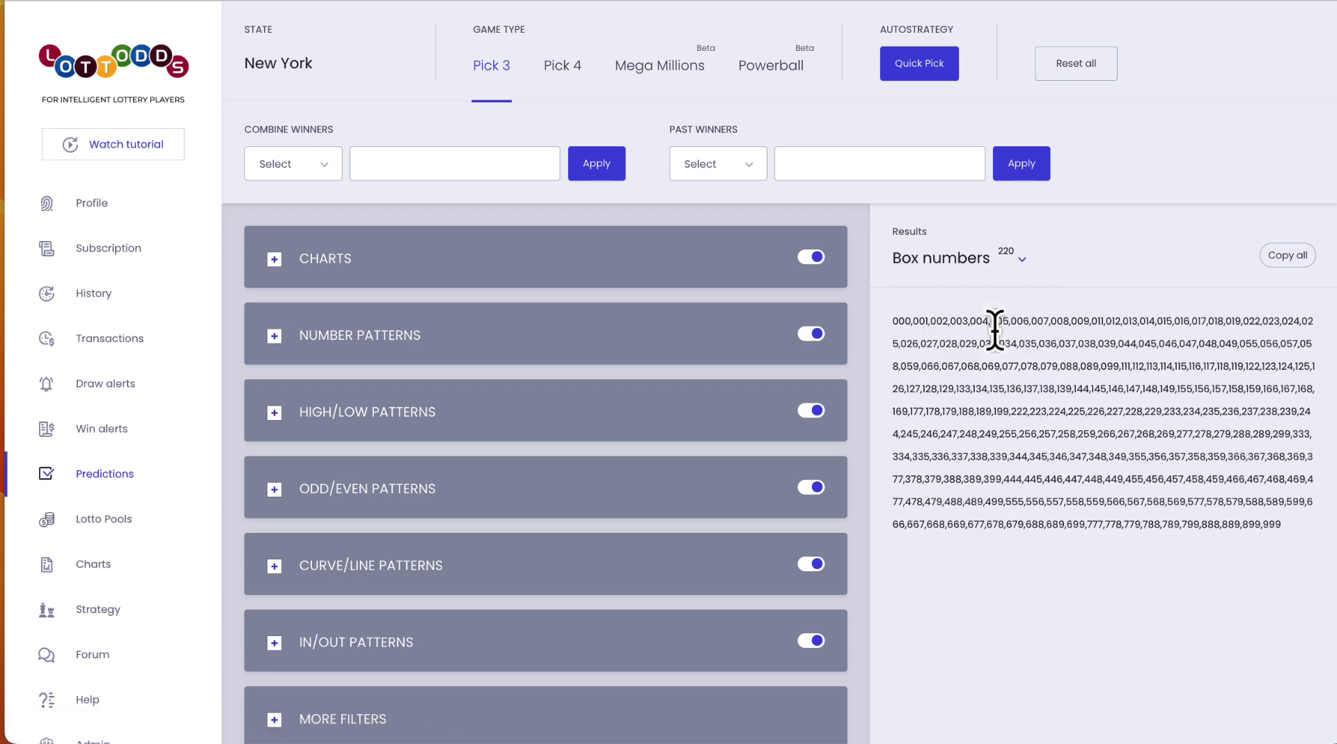
pyautogui.click(932, 64)
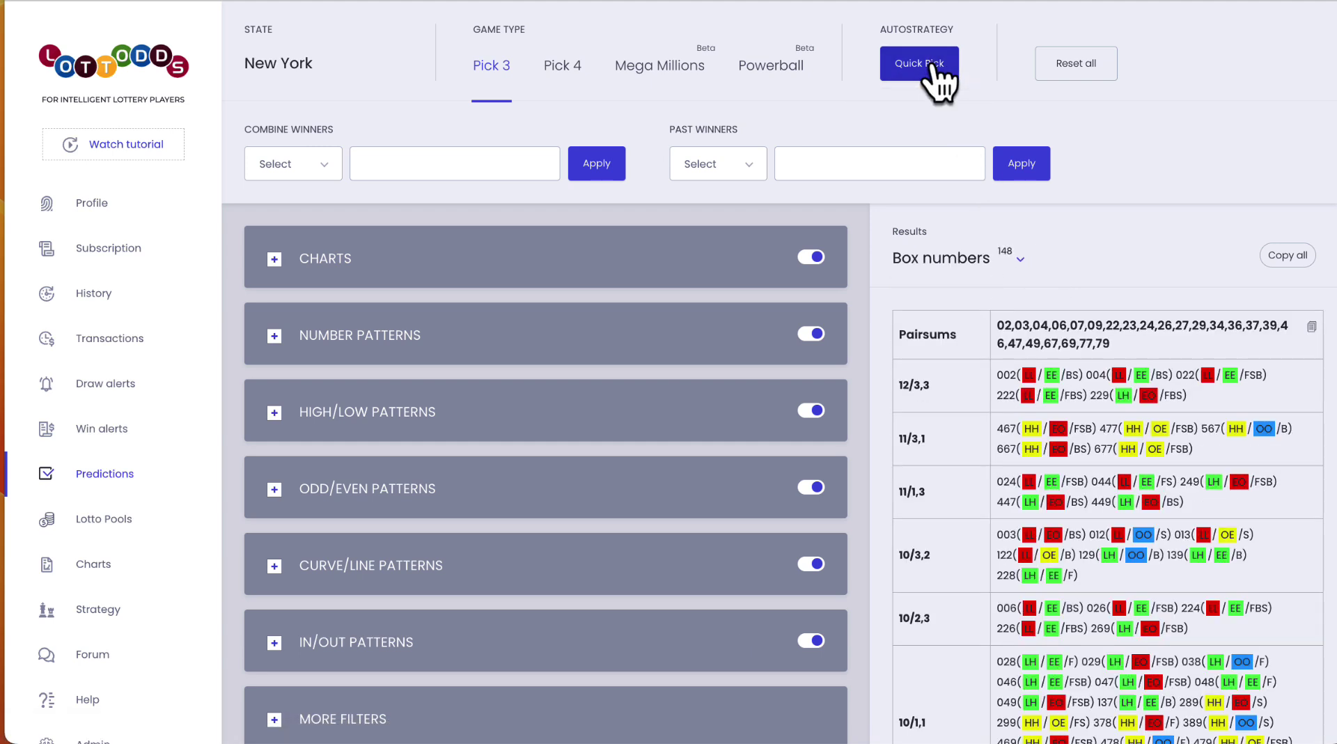
pyautogui.scroll(-10, 1009, 515)
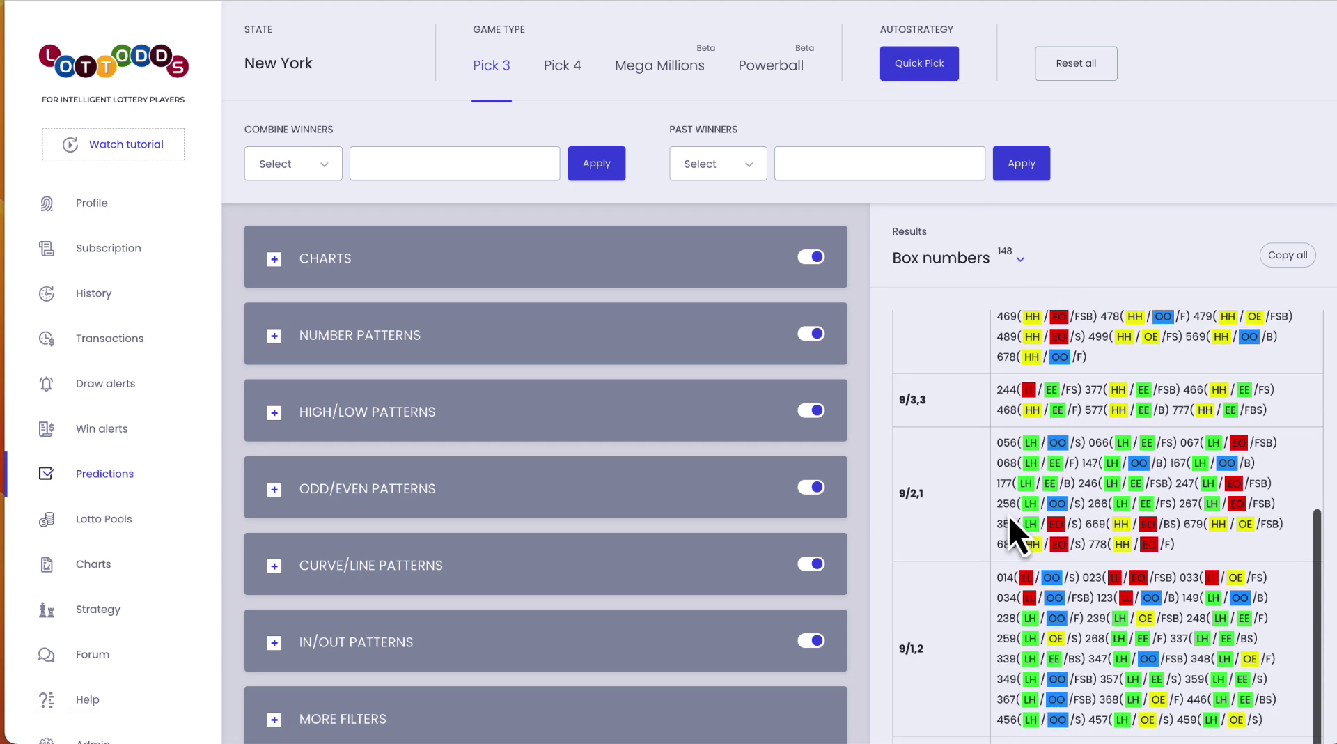
pyautogui.scroll(-1, 1034, 474)
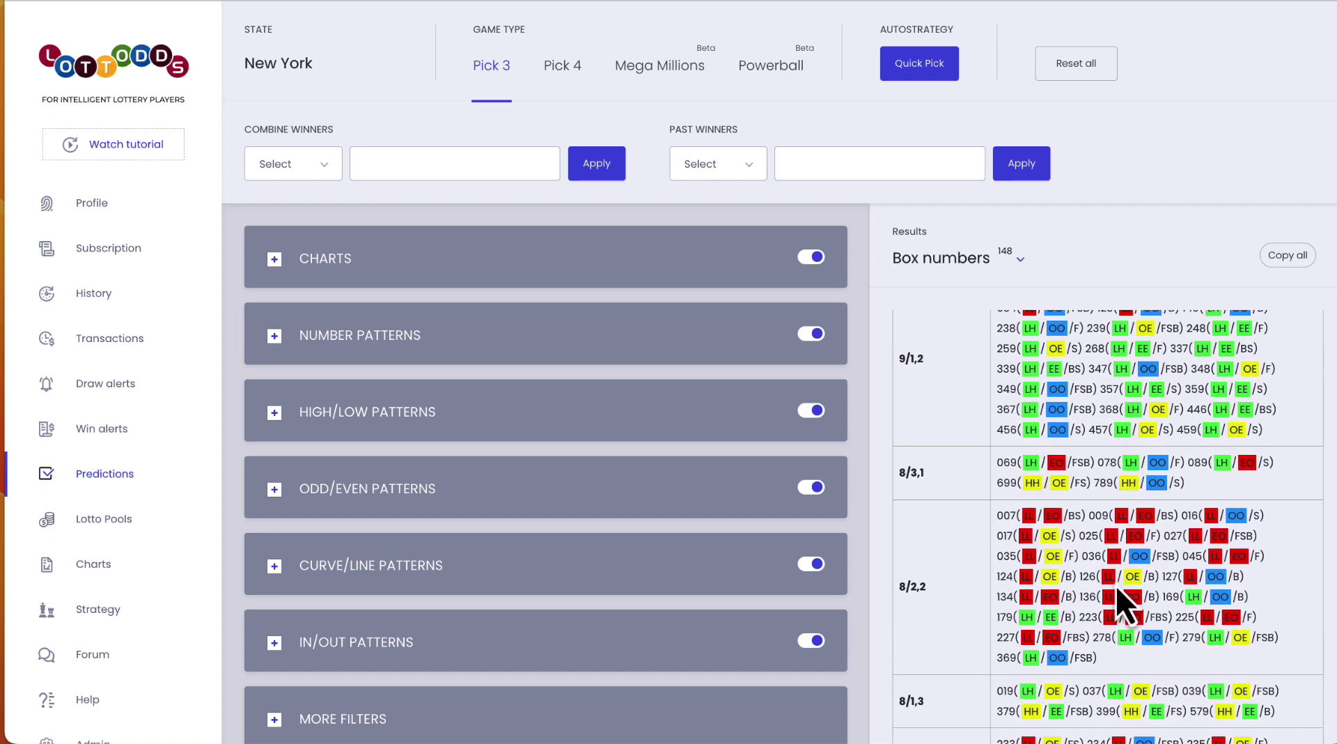
pyautogui.scroll(12, 1066, 481)
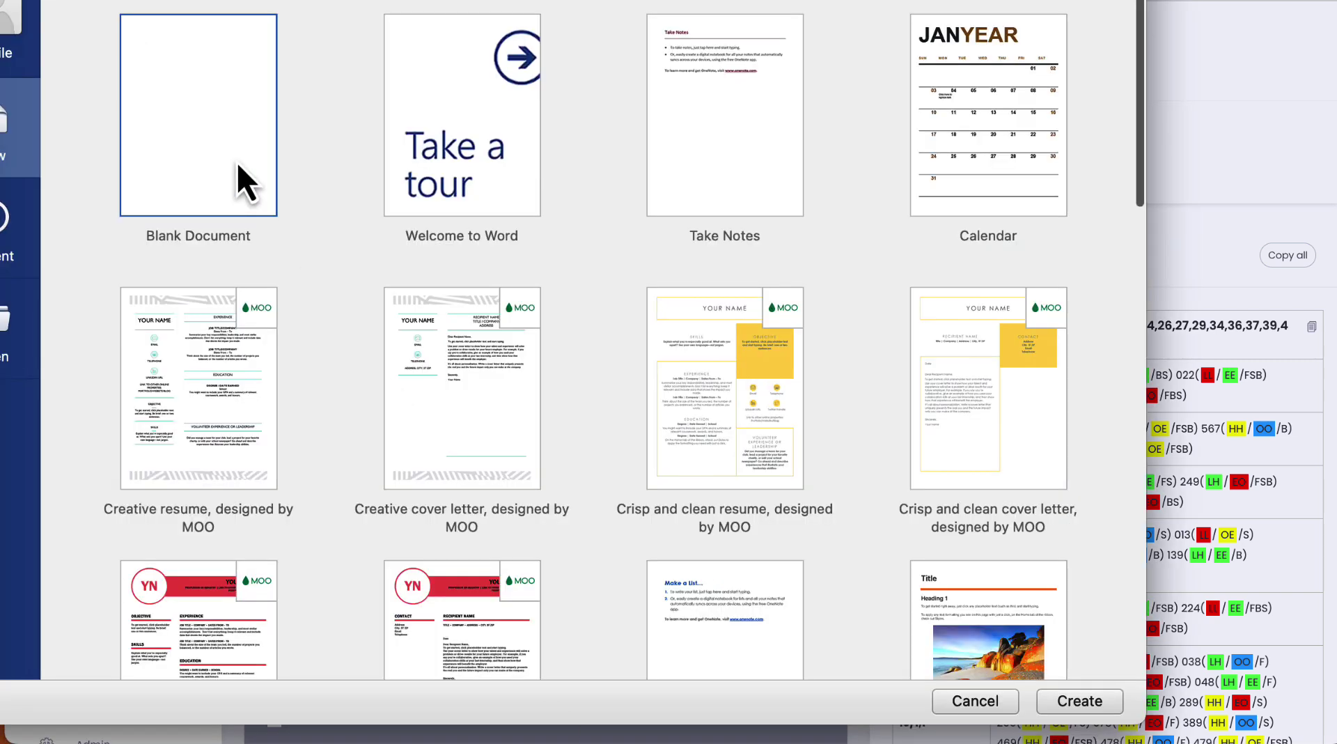
# Start a blank Word document beside LottOdds and copy the whole pairsums results table
pyautogui.doubleClick(237, 162)
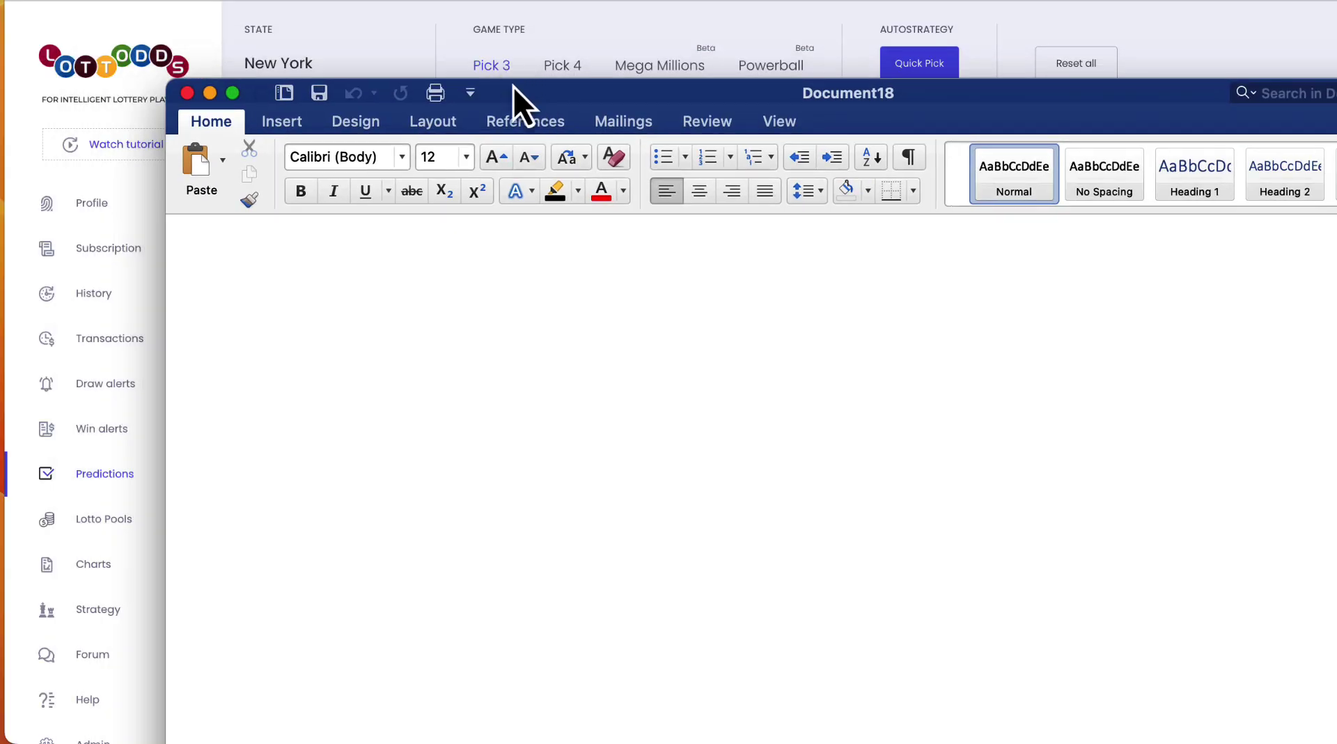
pyautogui.moveTo(516, 89); pyautogui.dragTo(105, 66)
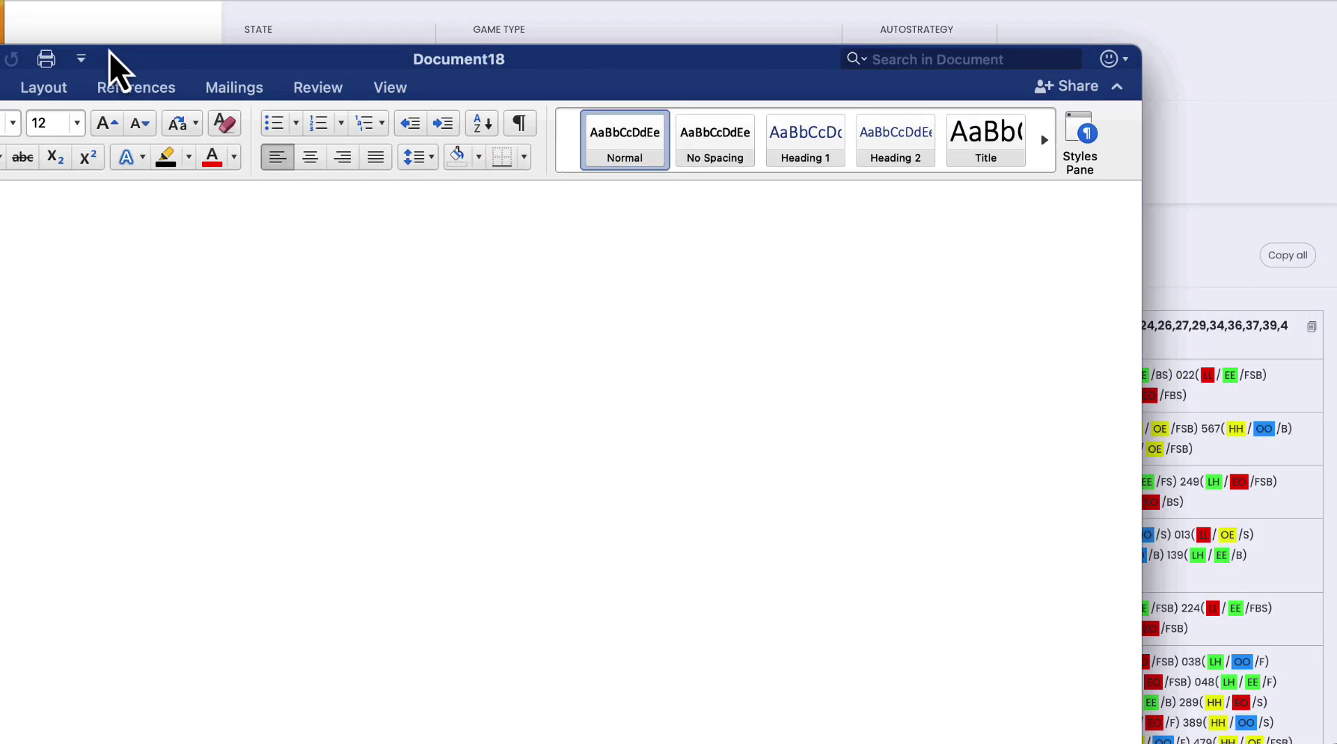
pyautogui.click(1151, 144)
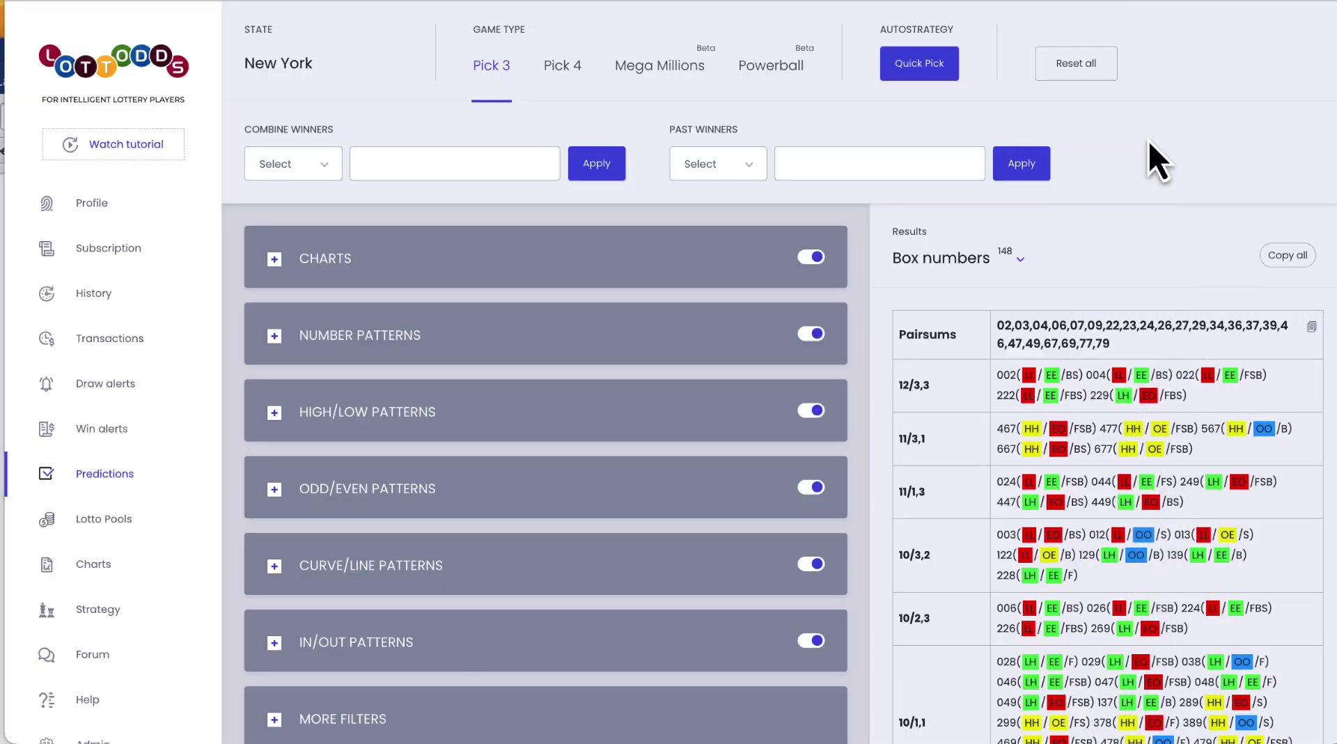
pyautogui.click(1311, 327)
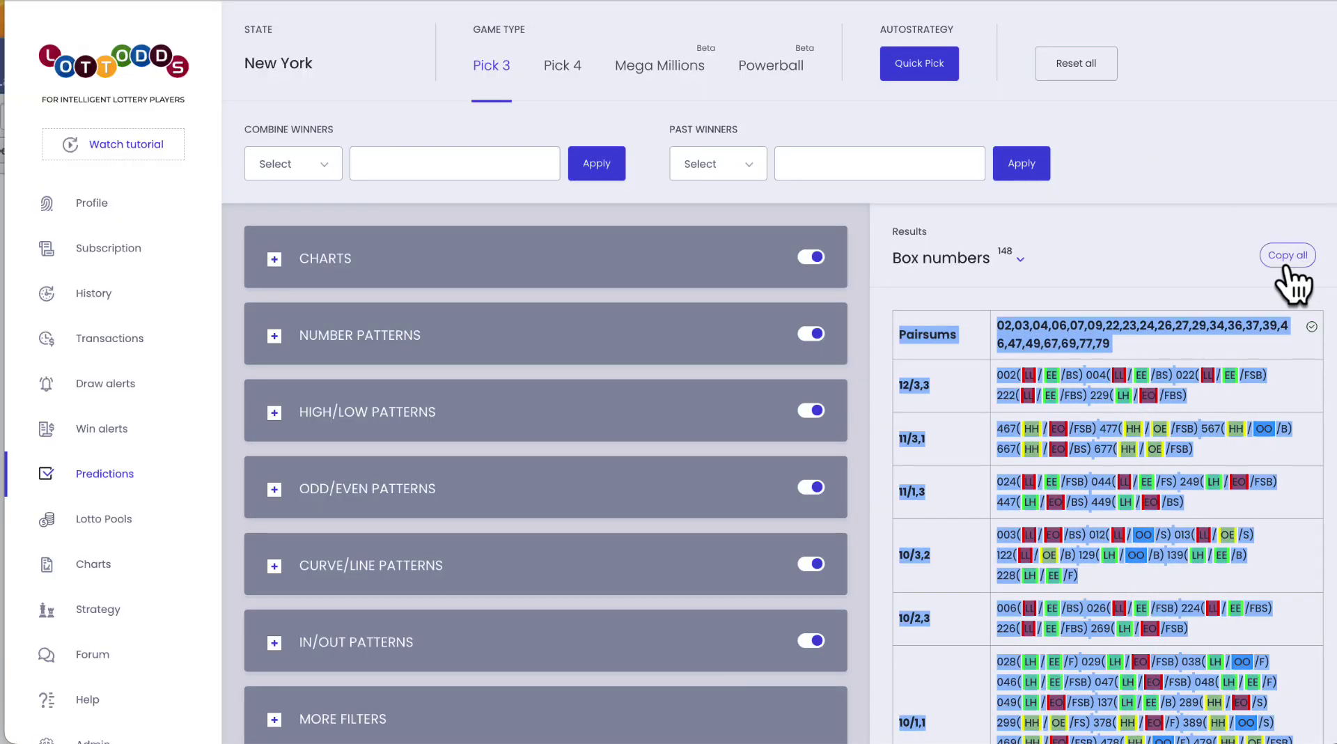
# Maximise the Word document, set font size 20, and paste the pairsums table
pyautogui.click(2, 310)
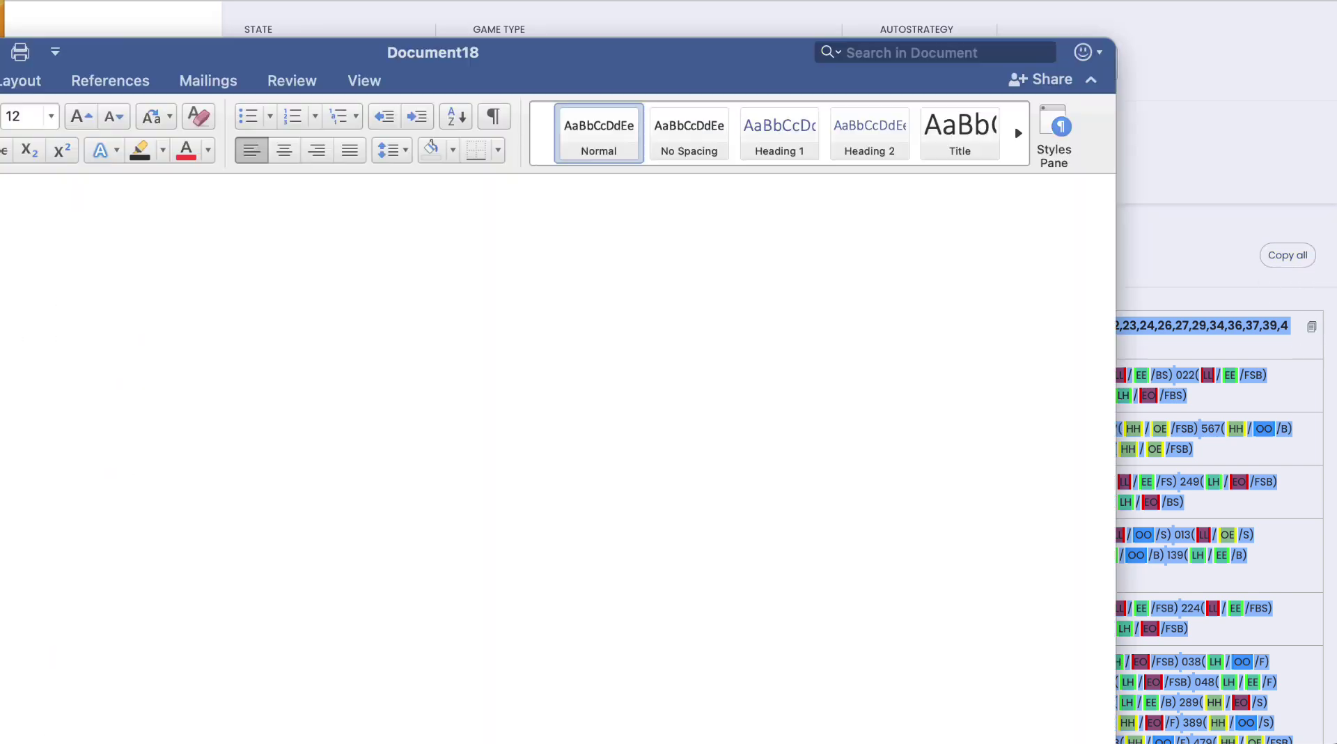
pyautogui.moveTo(225, 62)
pyautogui.mouseDown()
pyautogui.moveTo(575, 3)
pyautogui.moveTo(481, 3)
pyautogui.moveTo(456, 332)
pyautogui.mouseUp()
pyautogui.moveTo(772, 330)
pyautogui.mouseDown()
pyautogui.moveTo(737, 14)
pyautogui.moveTo(798, 0)
pyautogui.mouseUp()
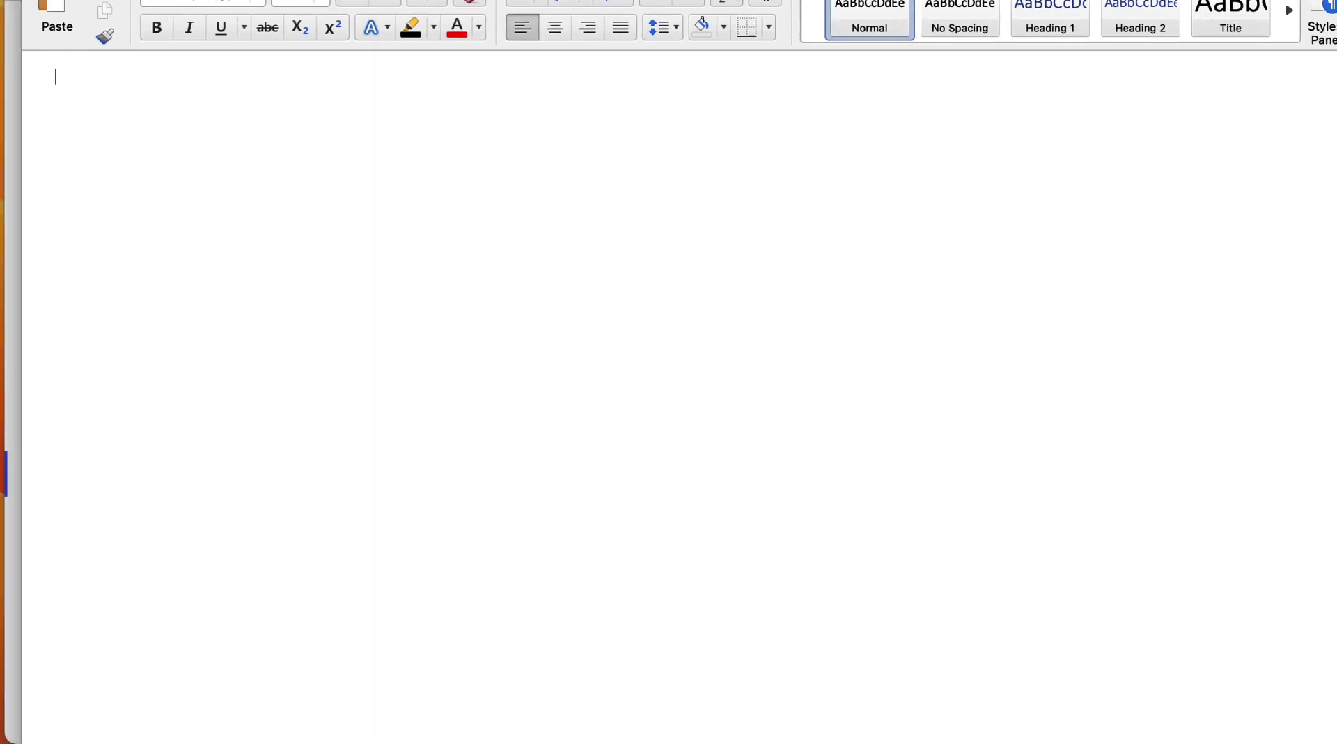
pyautogui.click(322, 4)
pyautogui.click(310, 347)
pyautogui.press('super+v')
pyautogui.scroll(15, 176, 230)
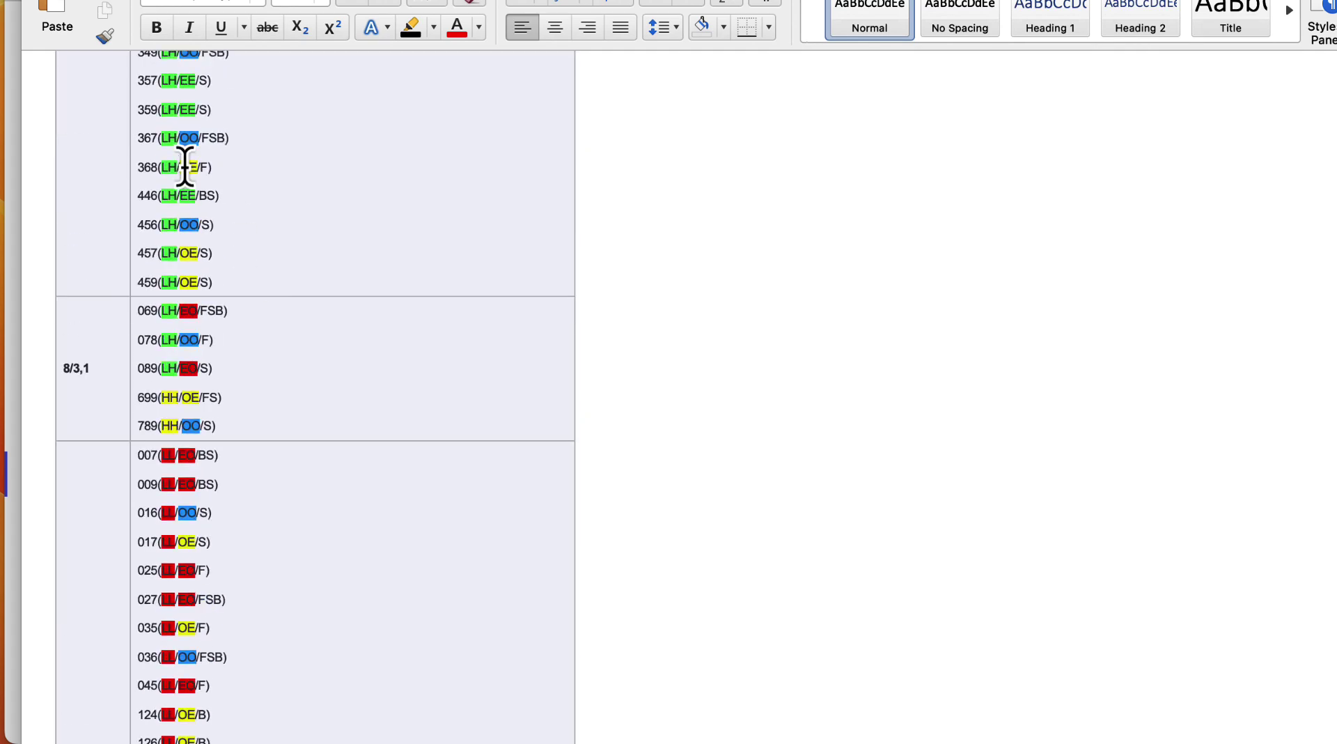
pyautogui.scroll(15, 206, 317)
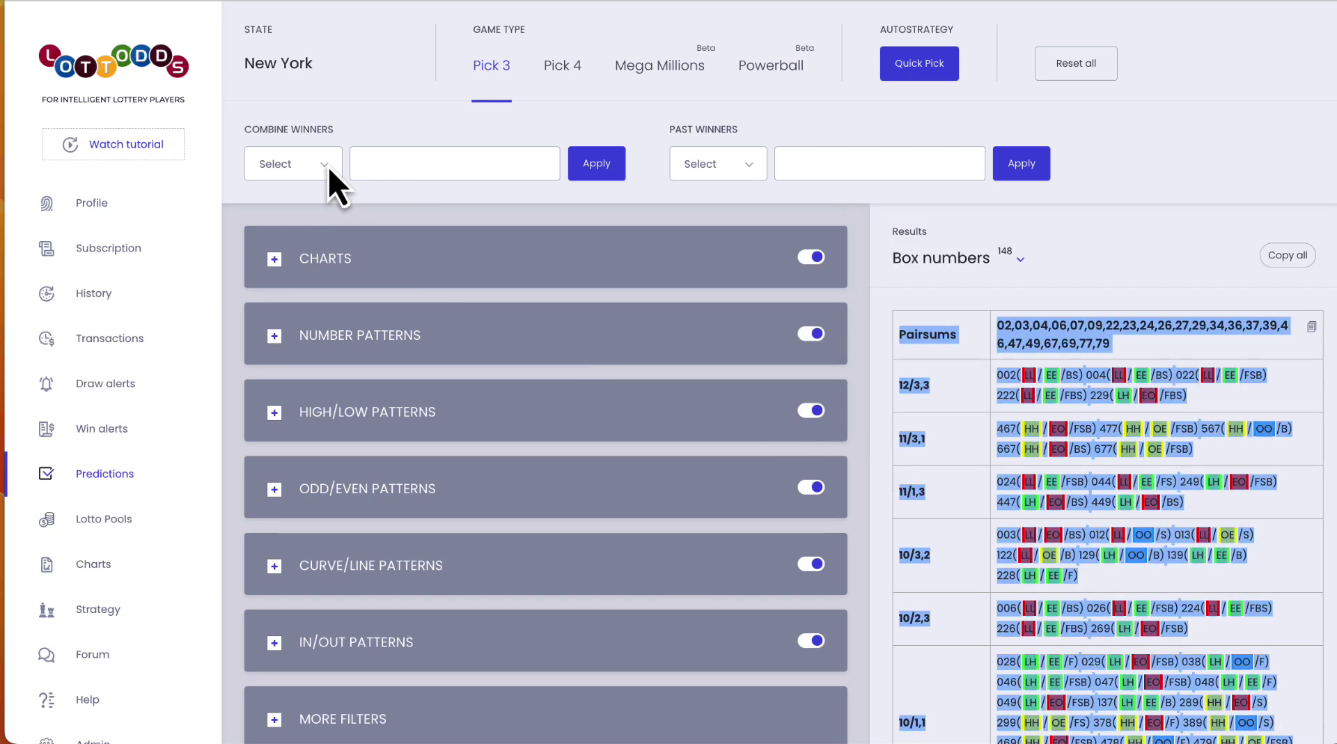
pyautogui.click(325, 166)
pyautogui.click(269, 262)
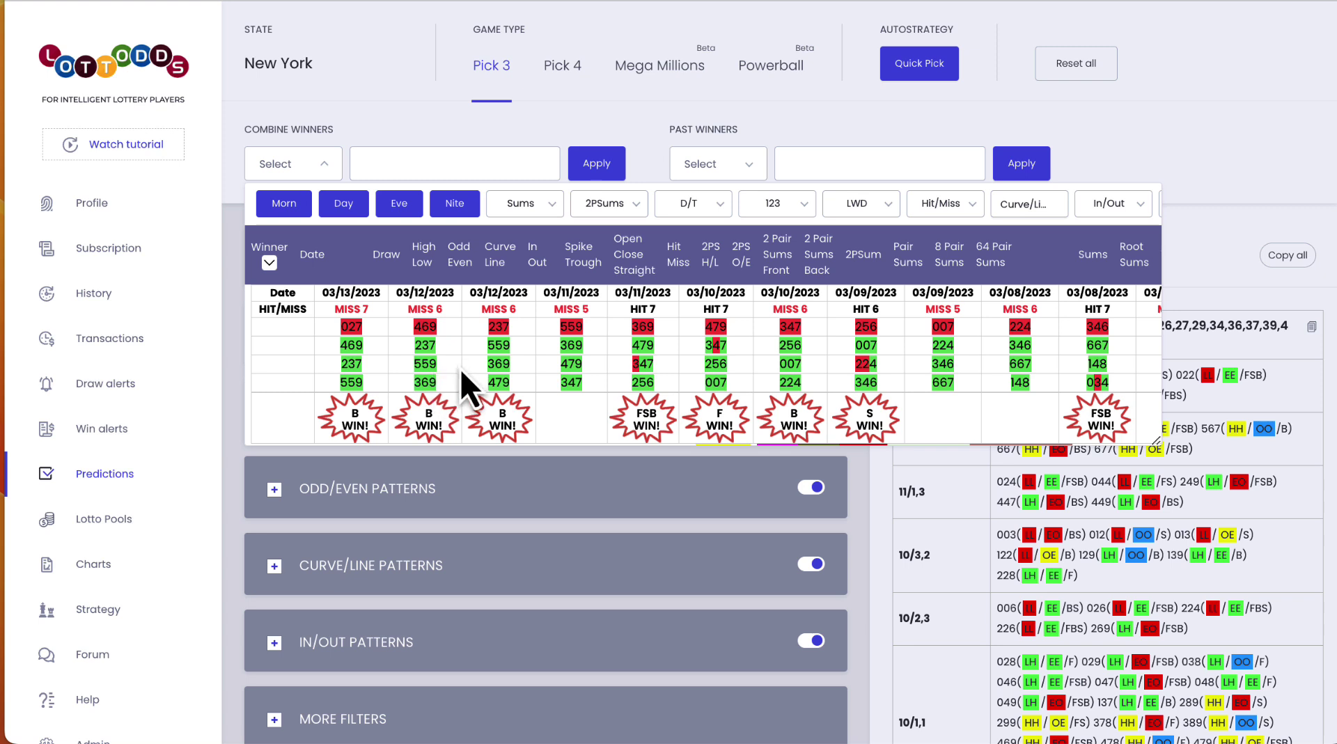
# Close the winners history, select the Pairsums list, and scroll through the 148 box numbers
pyautogui.click(1233, 268)
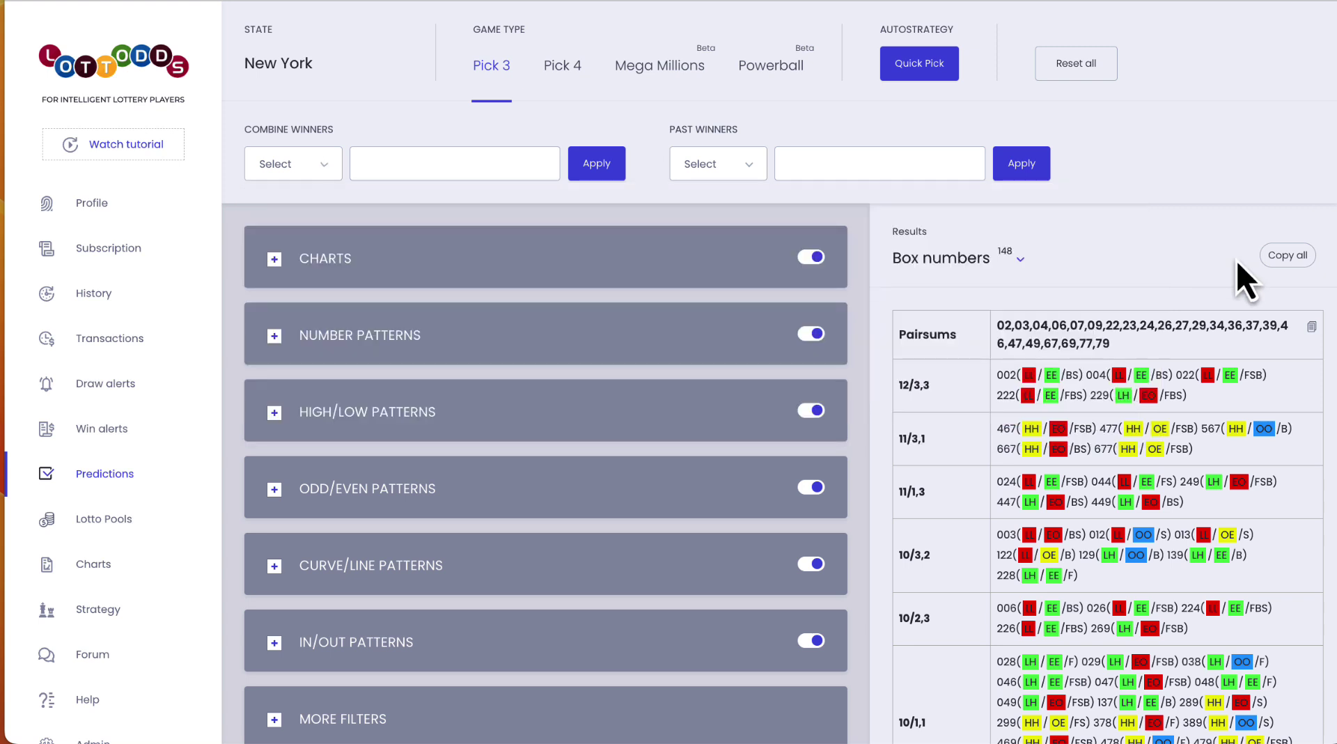
pyautogui.moveTo(1116, 336); pyautogui.dragTo(997, 333)
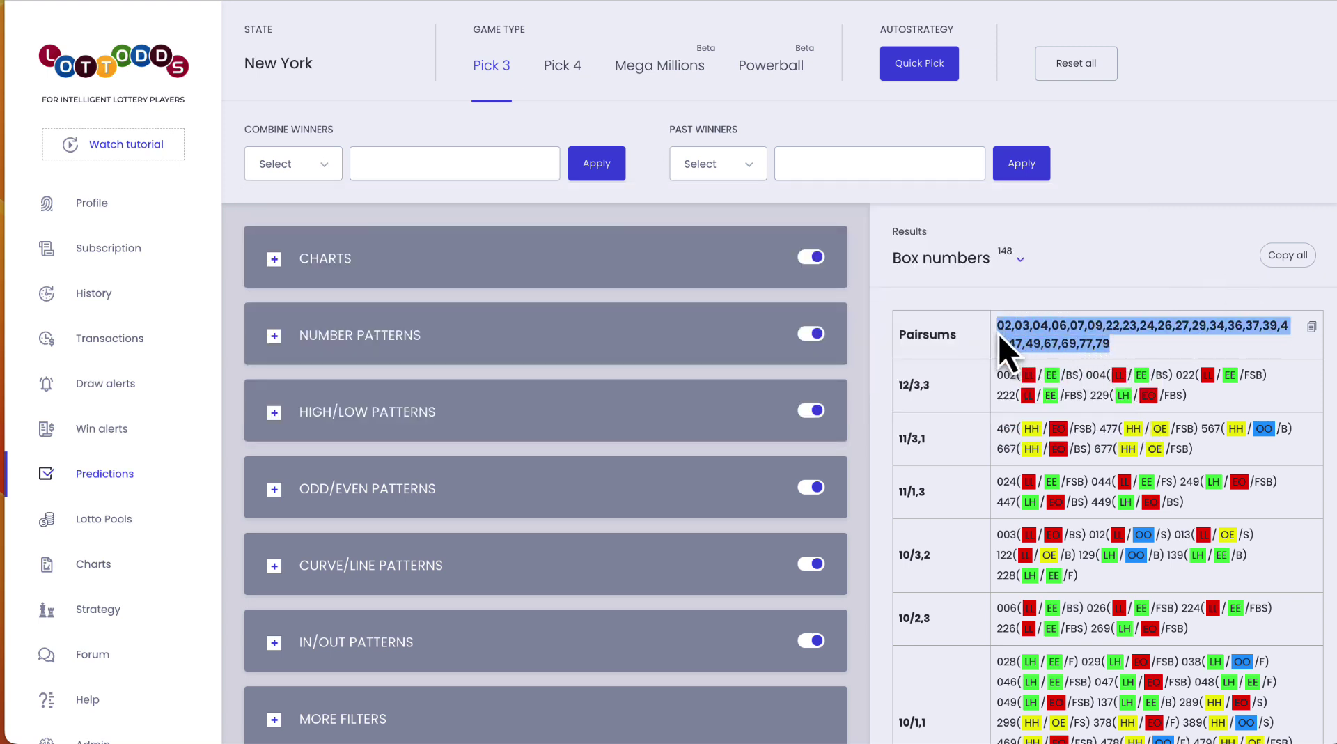
pyautogui.scroll(-3, 1009, 486)
pyautogui.scroll(3, 1009, 486)
pyautogui.scroll(-5, 1189, 654)
pyautogui.scroll(-4, 1189, 653)
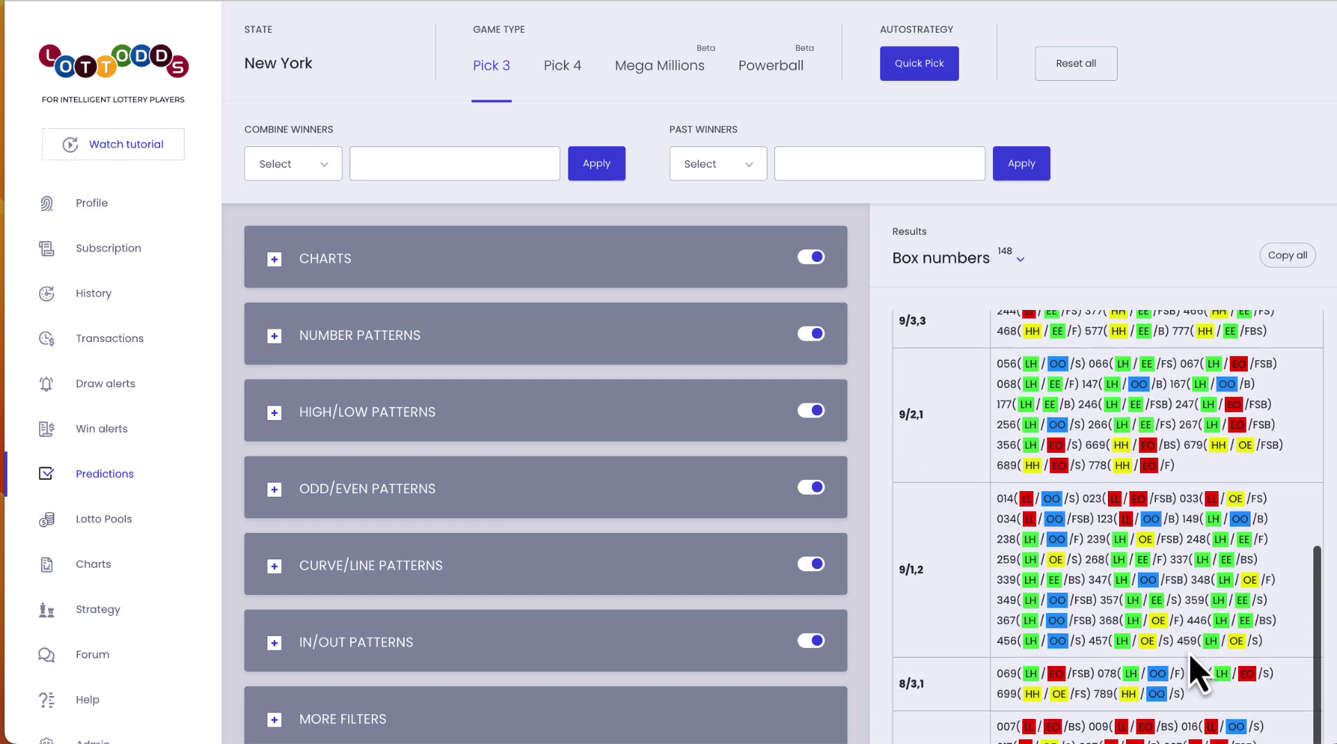
pyautogui.scroll(-2, 1155, 609)
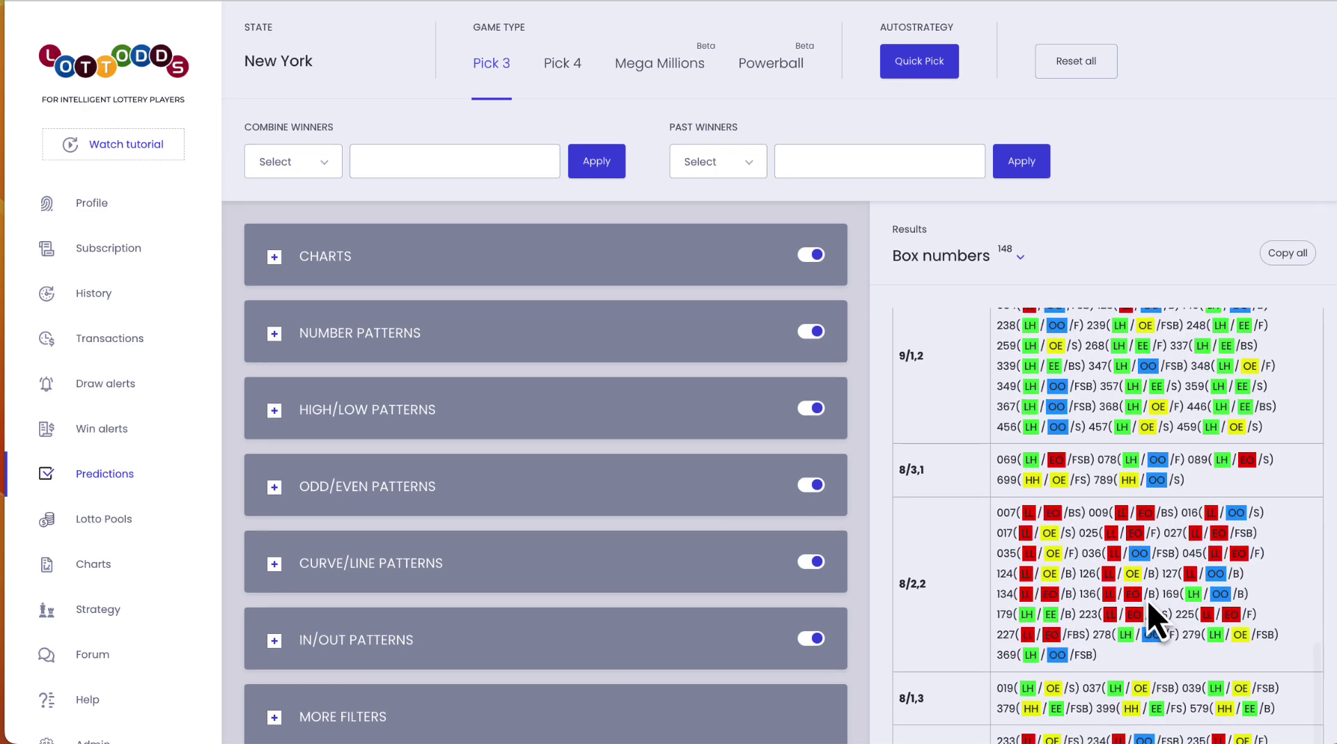
pyautogui.scroll(10, 1148, 599)
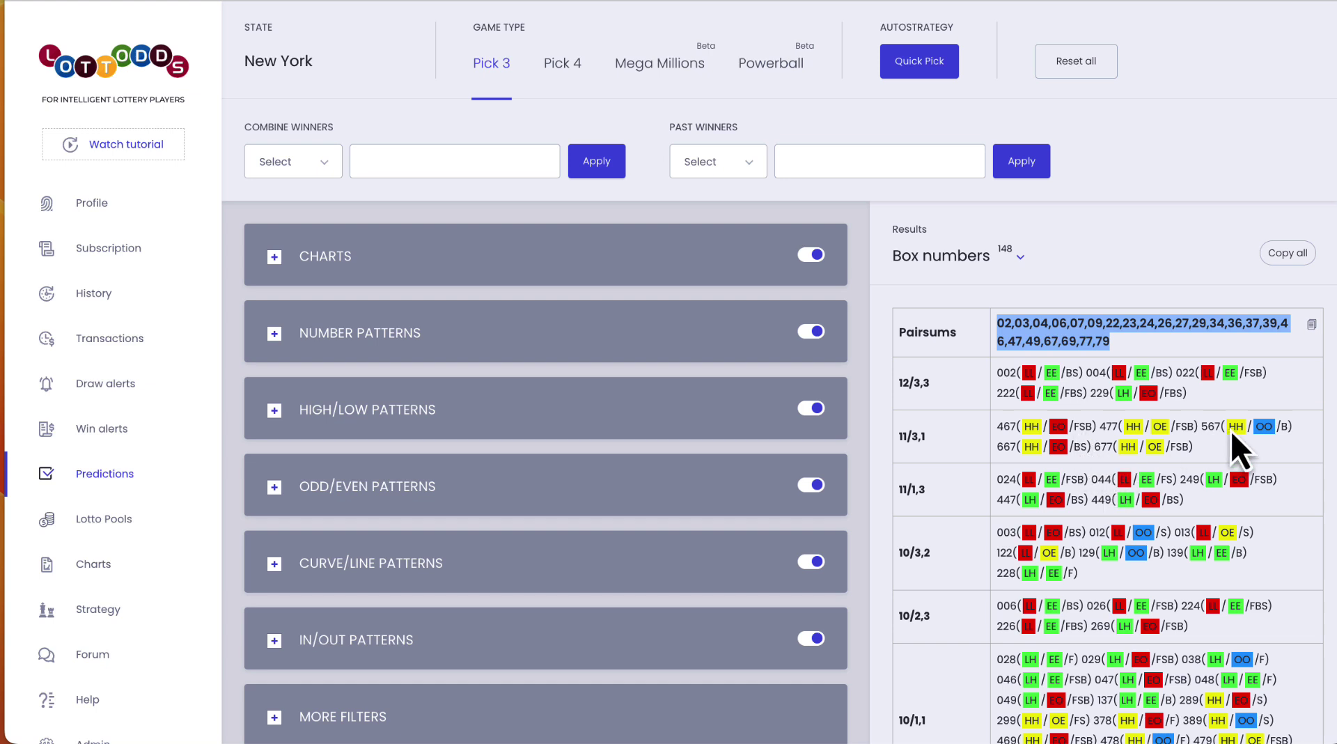
# Reopen the Combine Winners history and scroll through recent draws' hit and miss results
pyautogui.click(313, 175)
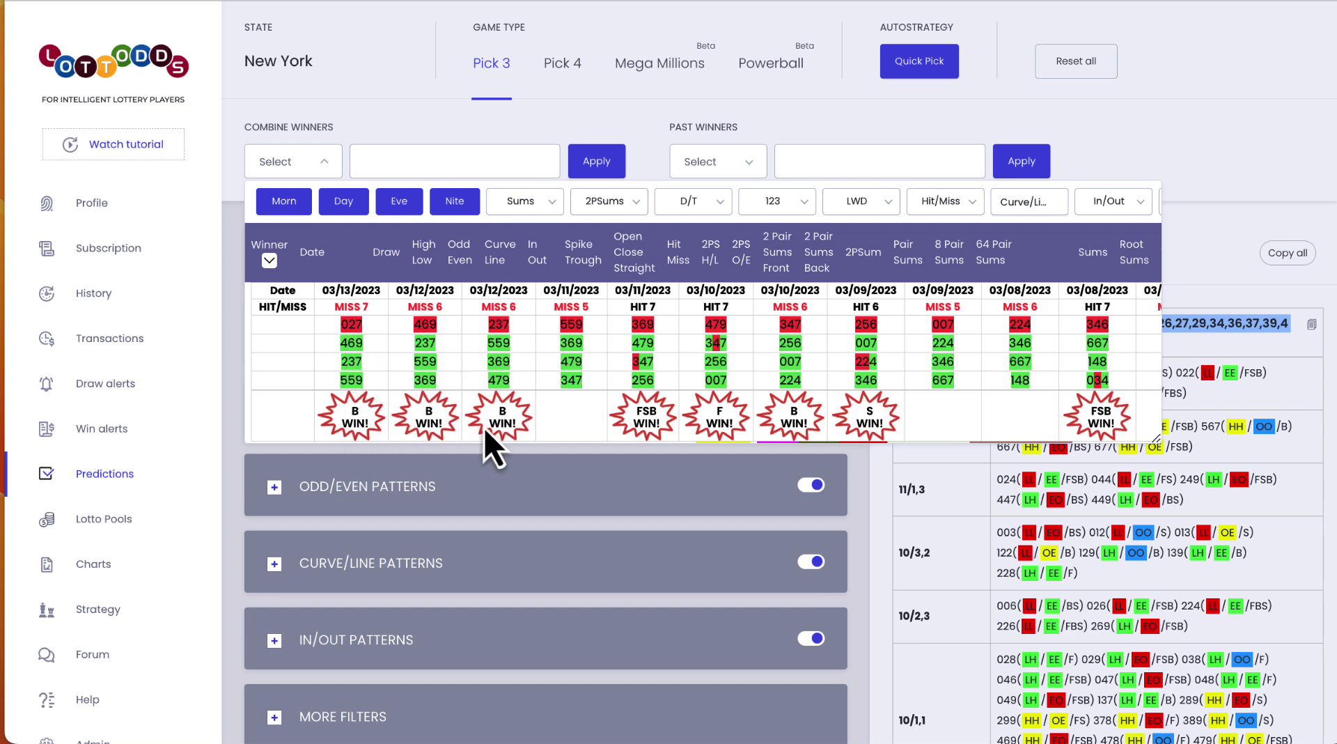
pyautogui.hscroll(5, 550, 375)
pyautogui.hscroll(5, 774, 413)
pyautogui.hscroll(2, 773, 411)
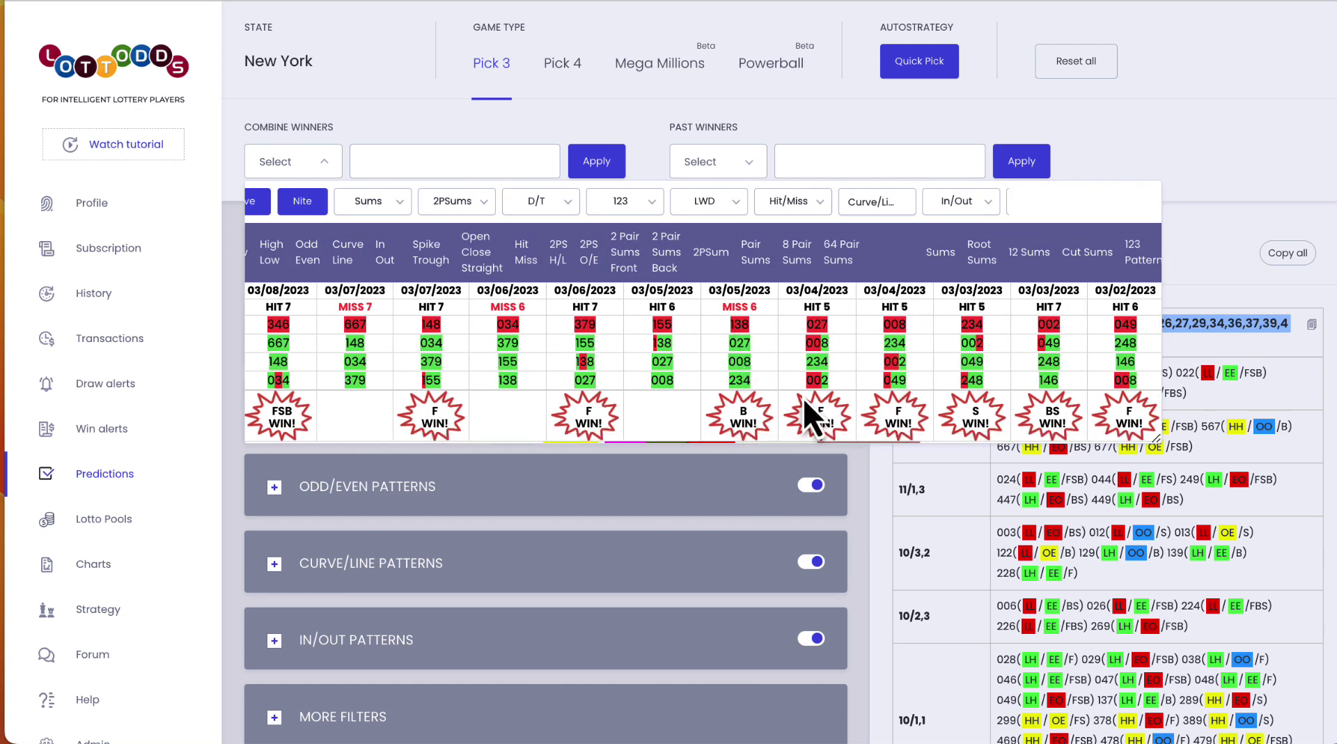
pyautogui.hscroll(-5, 833, 401)
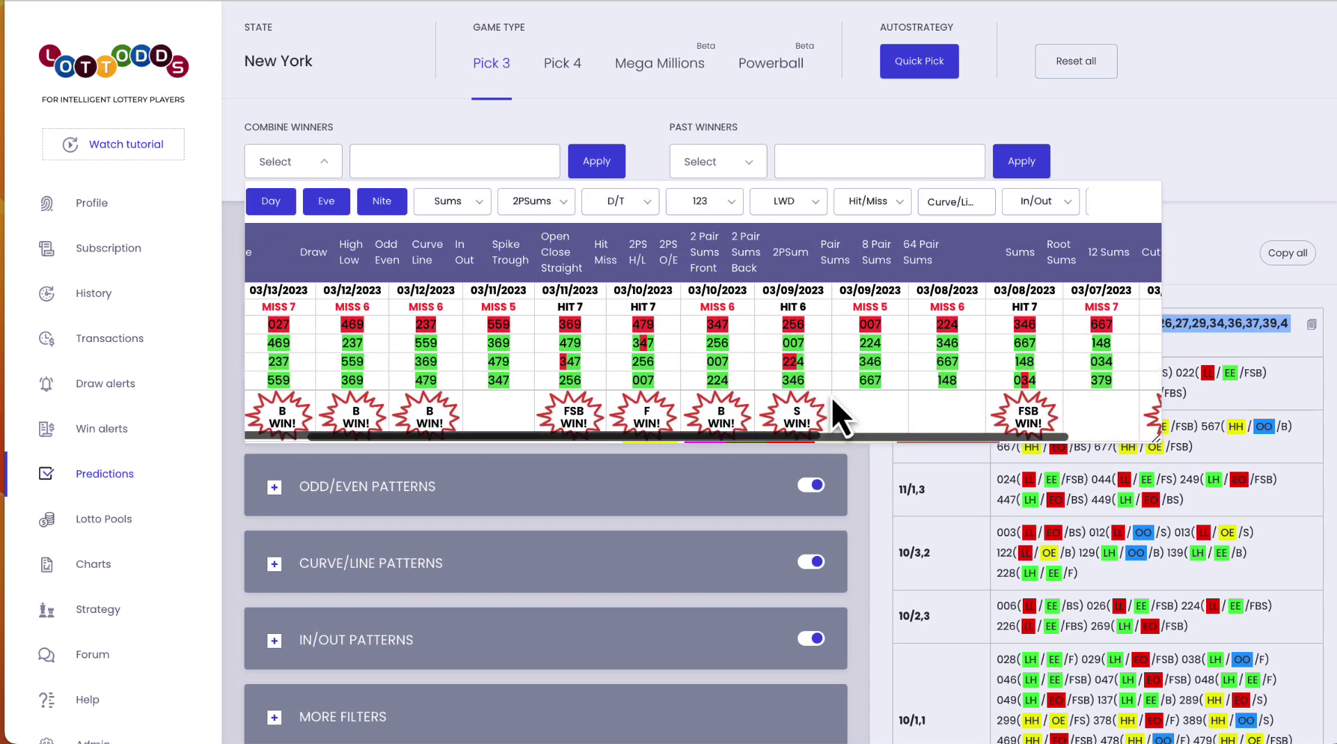
pyautogui.hscroll(-1, 832, 396)
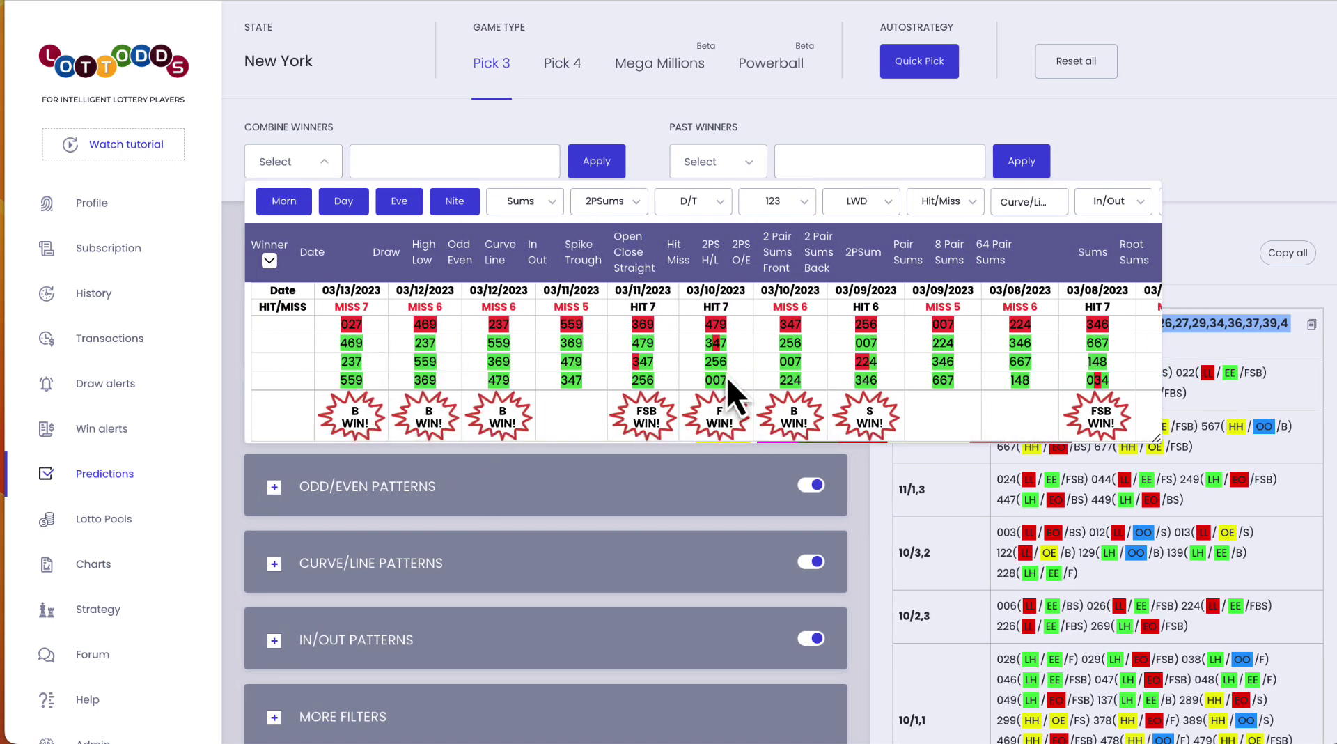
pyautogui.hscroll(1, 727, 380)
pyautogui.hscroll(-1, 726, 376)
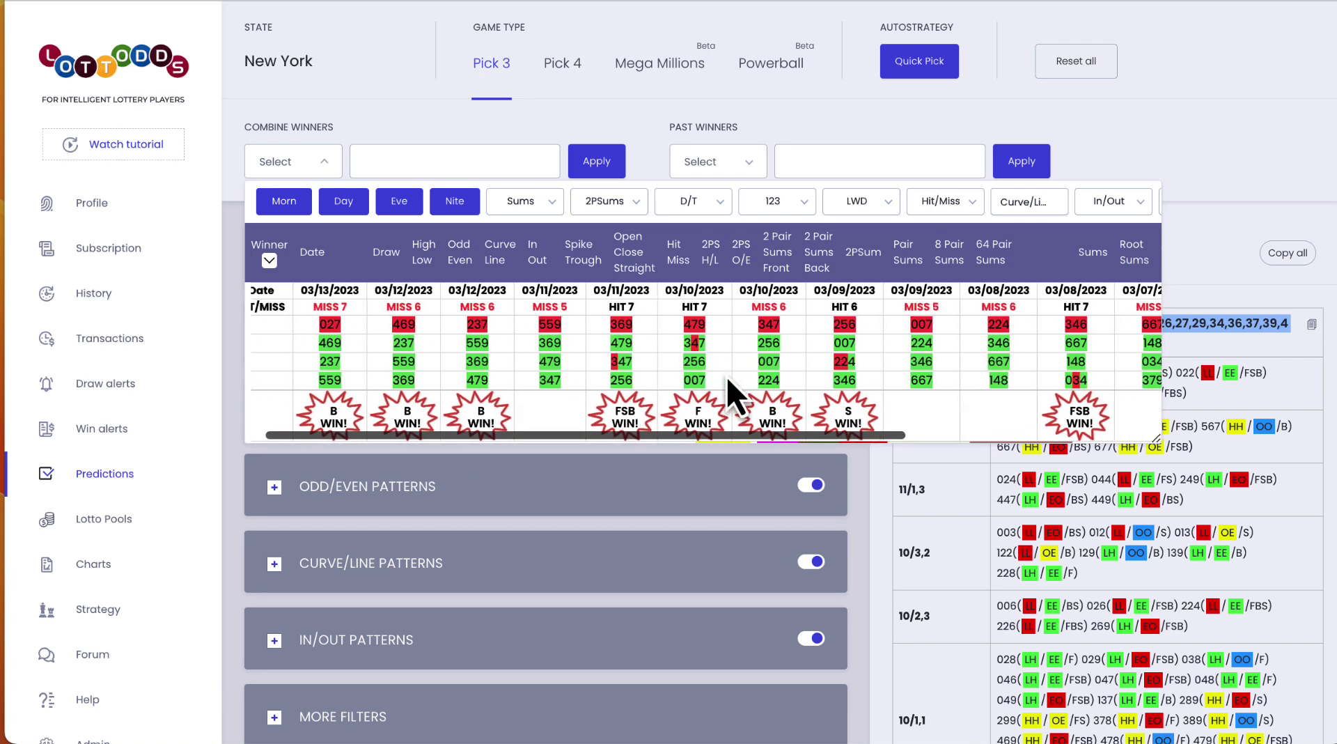
pyautogui.hscroll(-1, 708, 373)
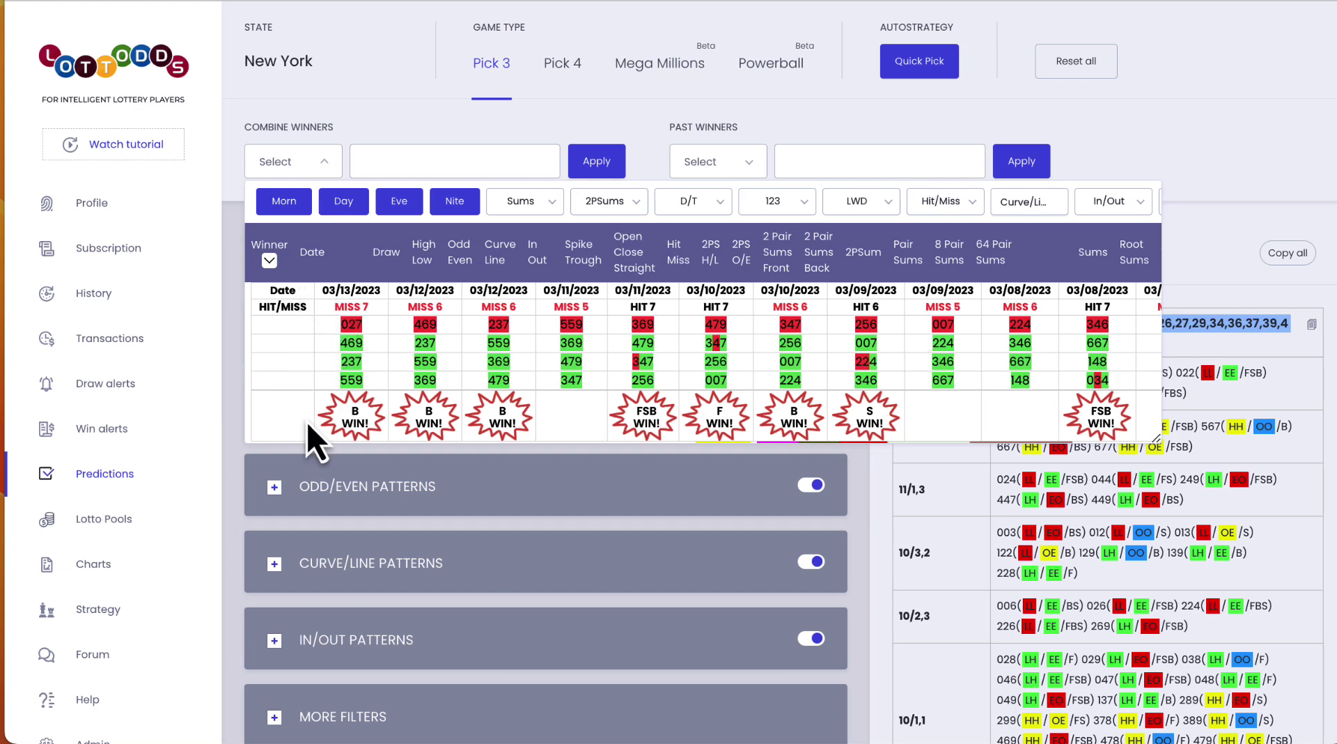
pyautogui.hscroll(1, 730, 406)
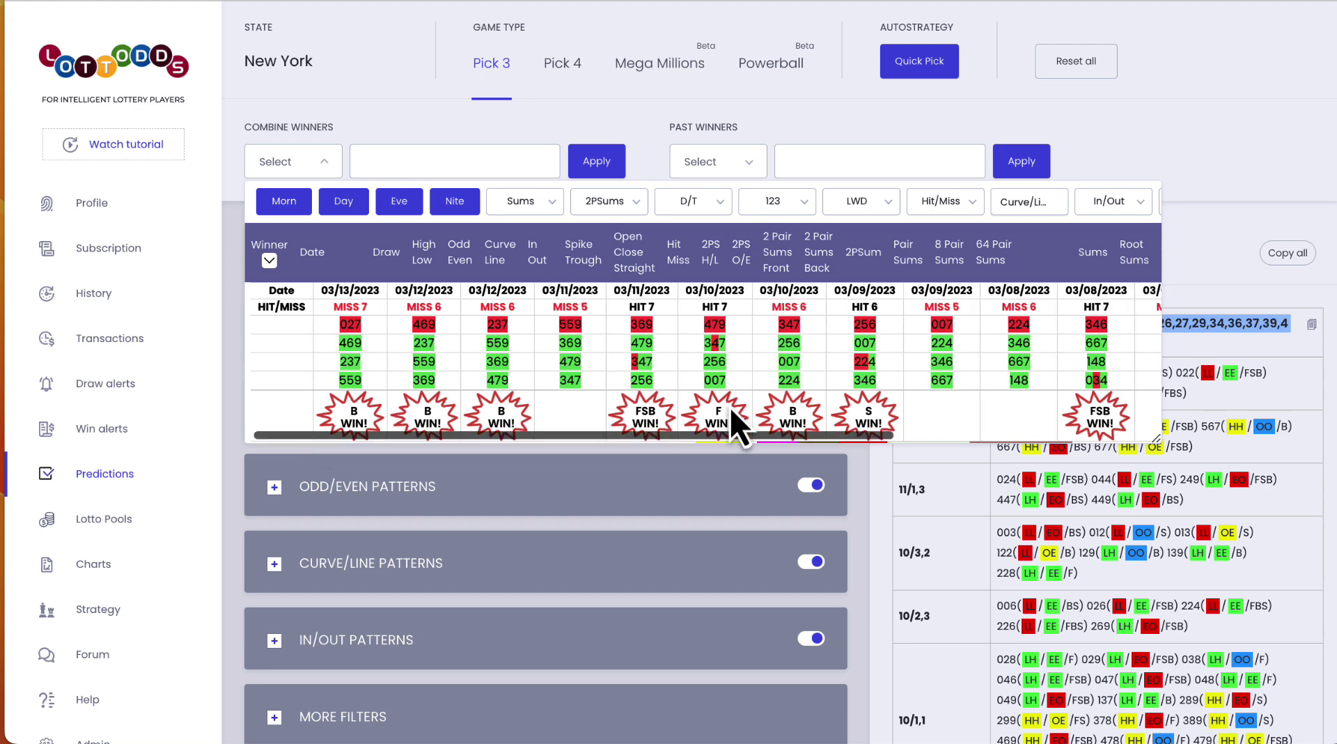
pyautogui.hscroll(1, 729, 407)
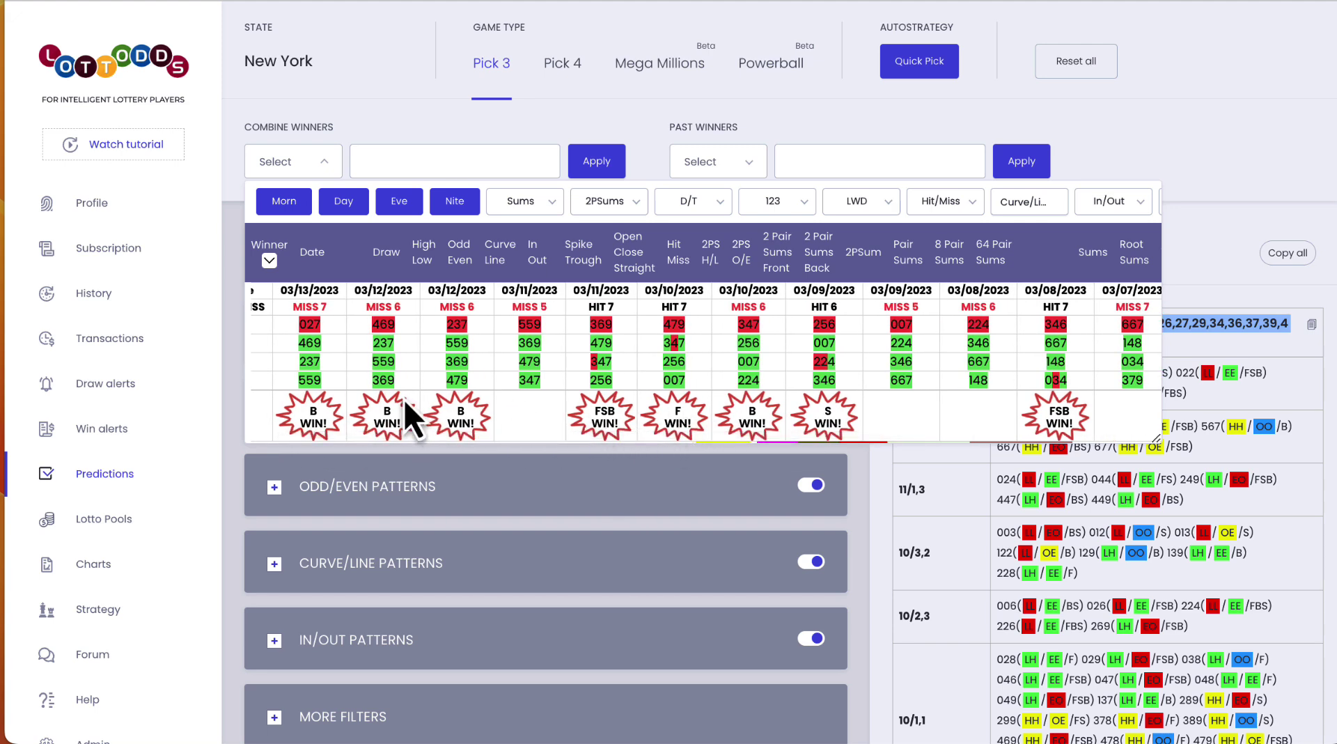
pyautogui.hscroll(-1, 628, 415)
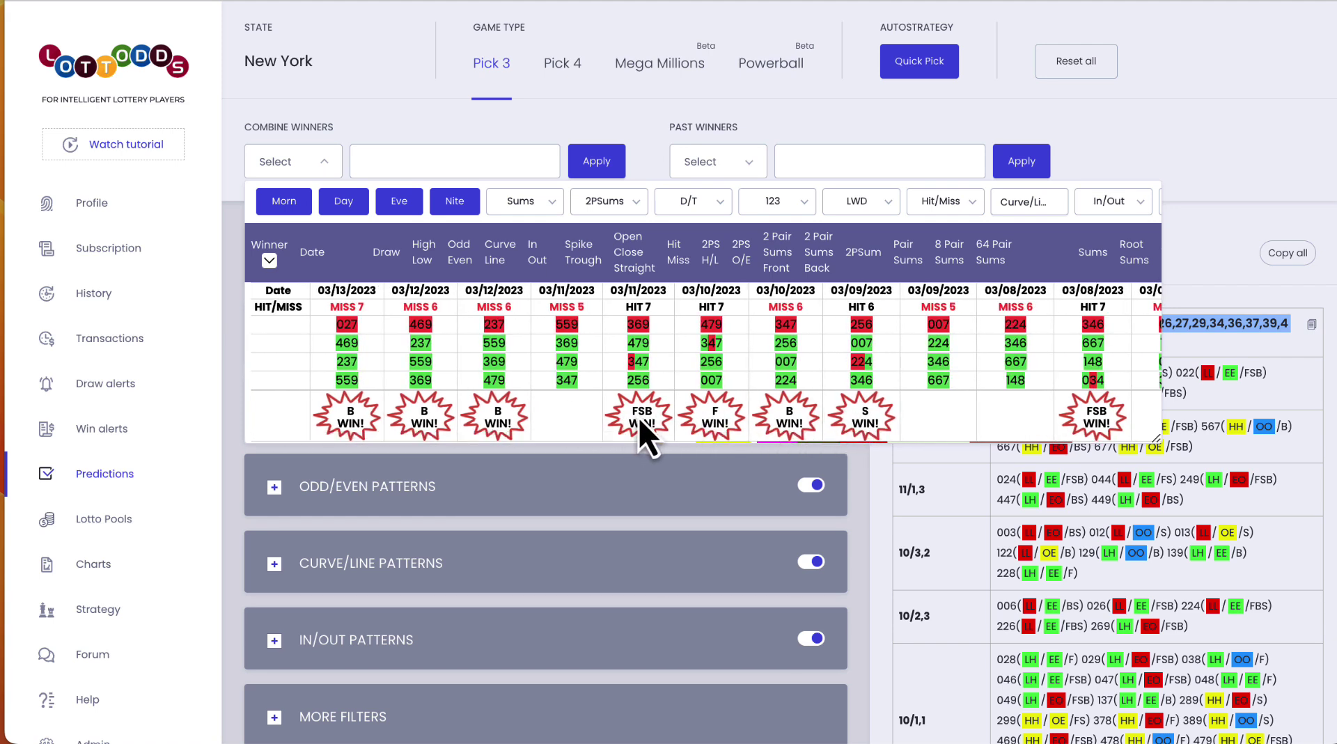
pyautogui.hscroll(5, 657, 418)
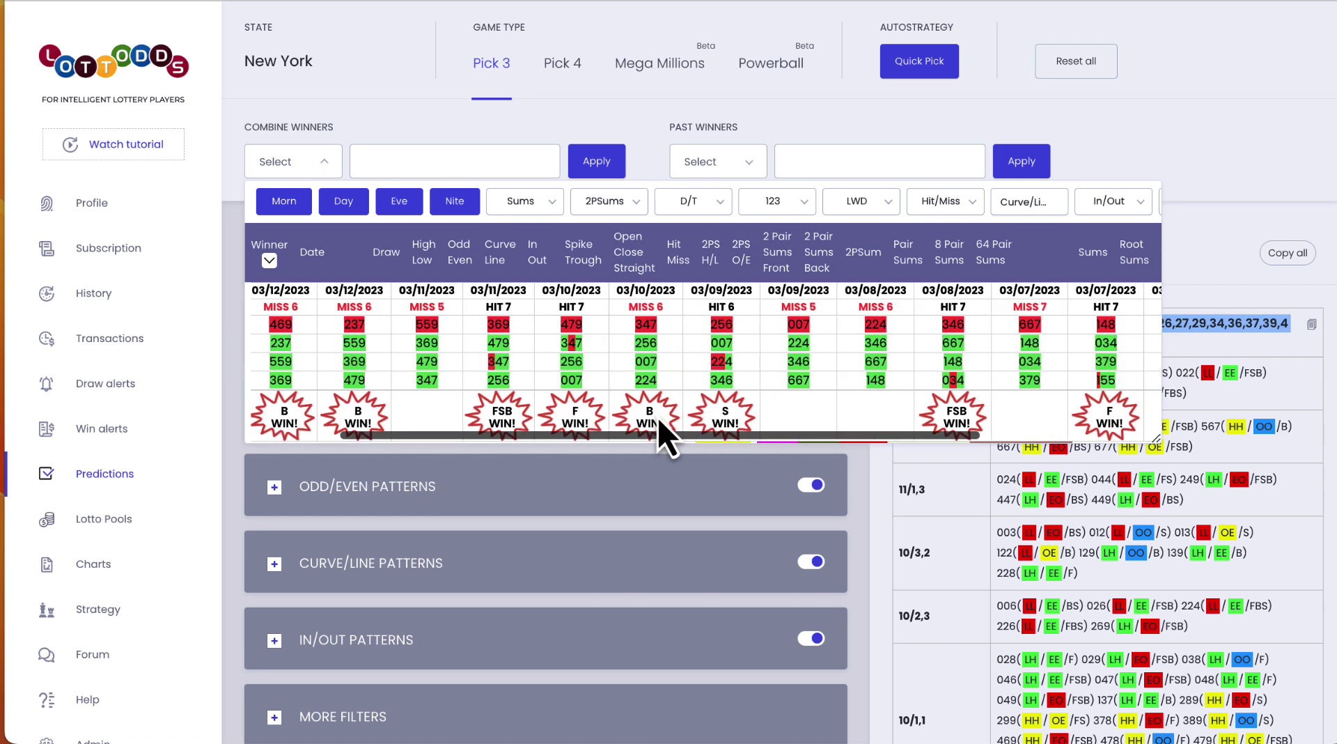
pyautogui.hscroll(-5, 657, 417)
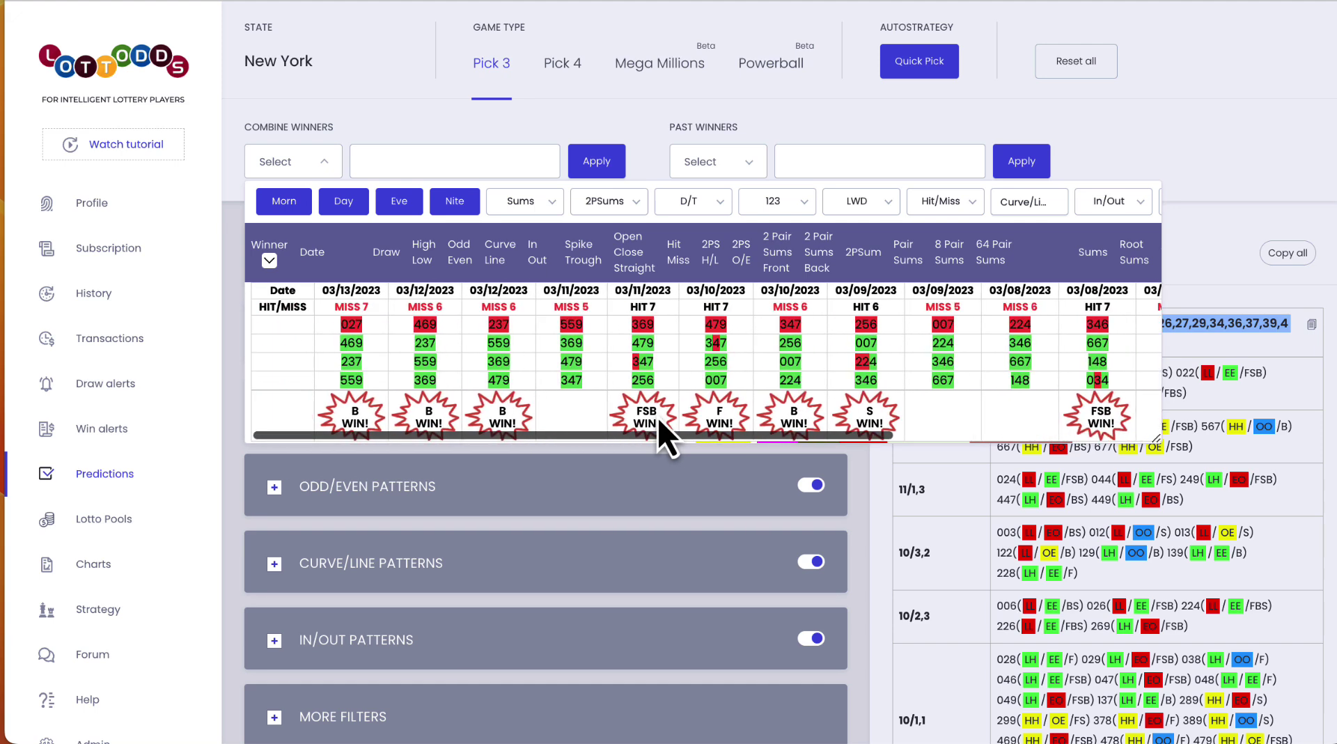
# Close the winners table, expand More Filters and switch to the F/B/S pattern filter
pyautogui.click(1189, 254)
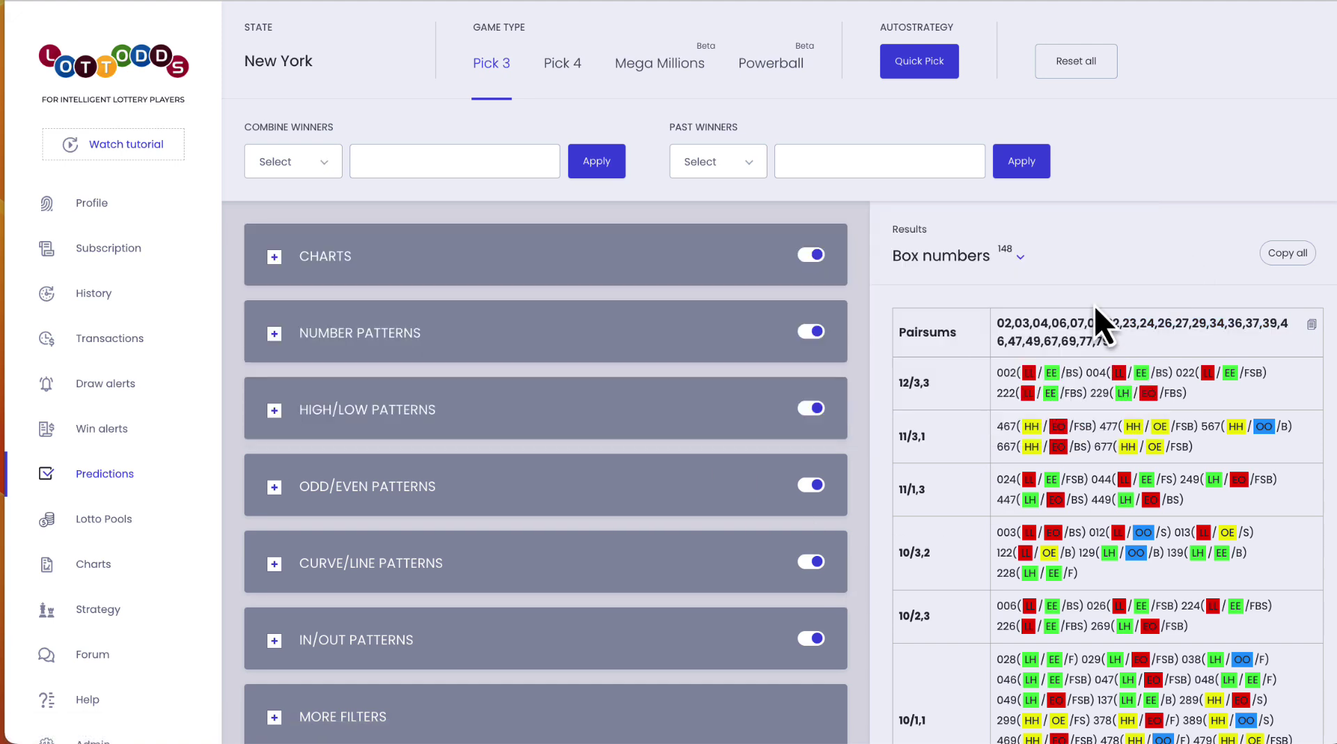
pyautogui.scroll(-5, 863, 546)
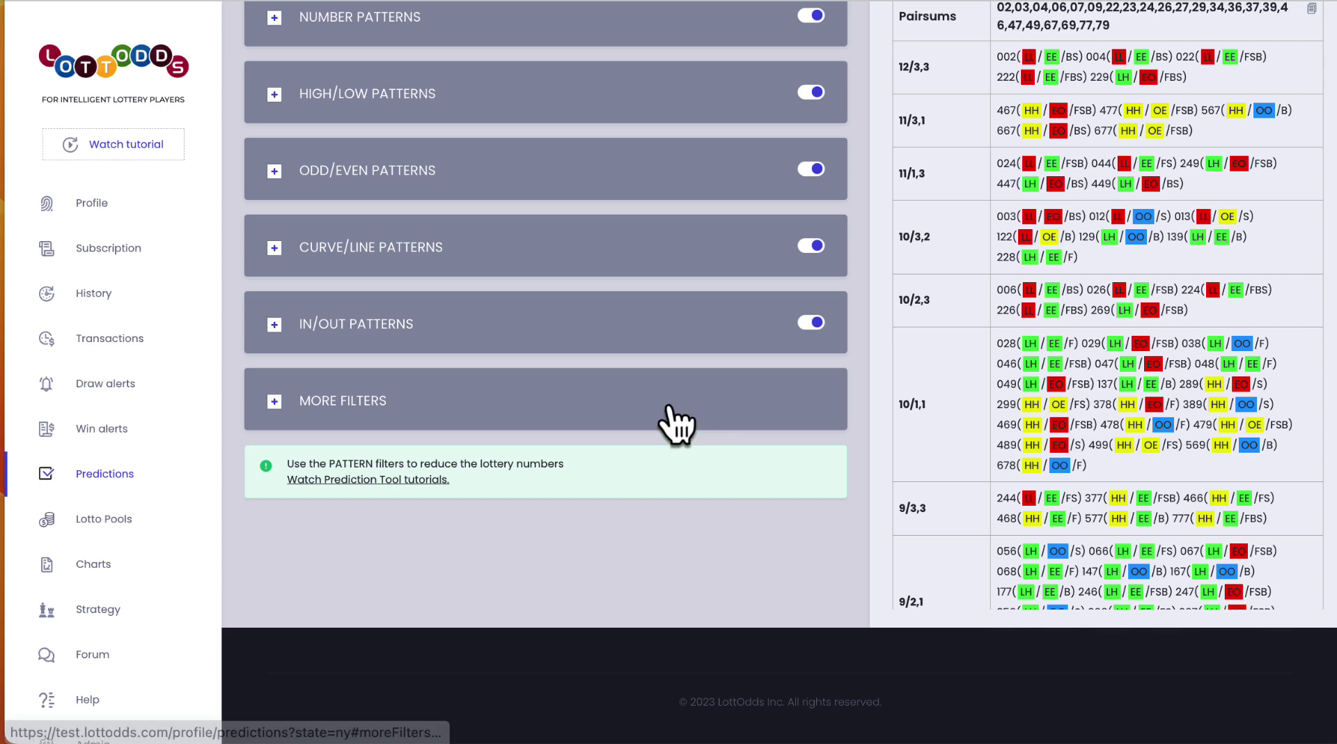
pyautogui.click(668, 409)
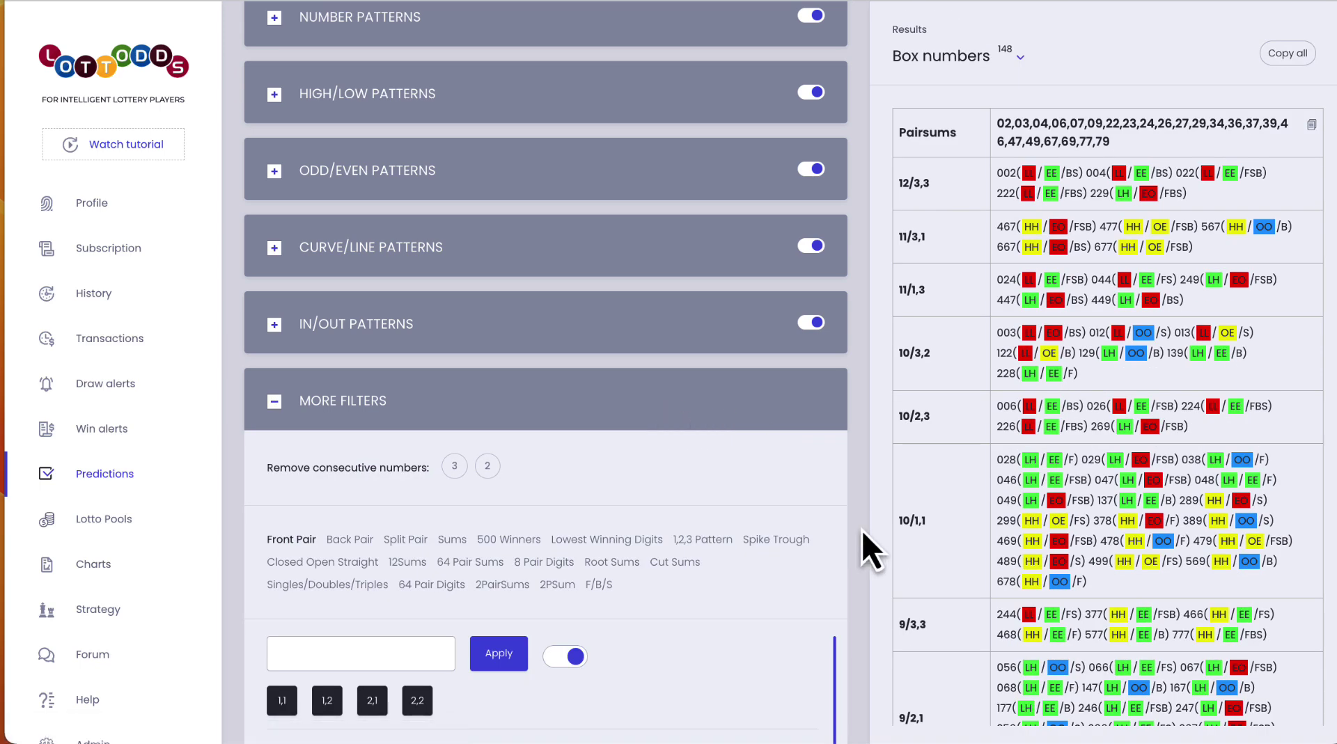
pyautogui.scroll(-2, 862, 530)
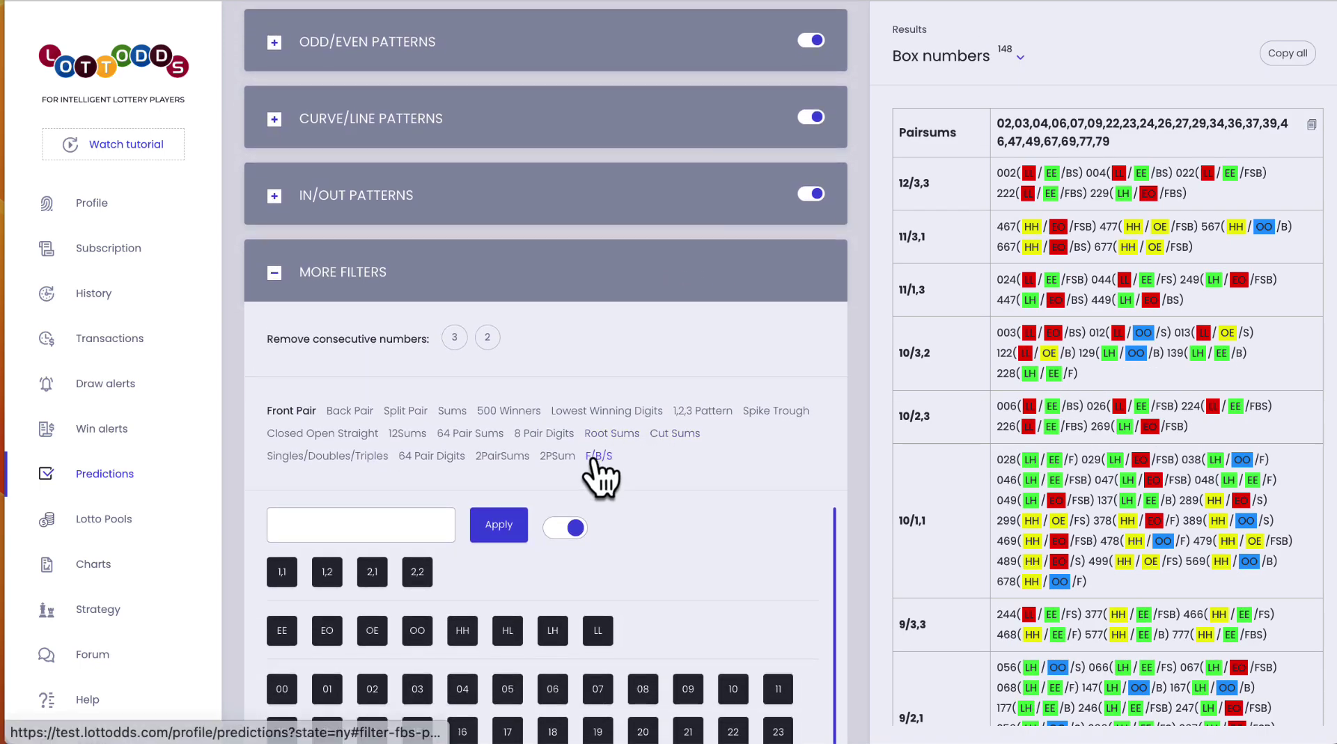
pyautogui.click(592, 460)
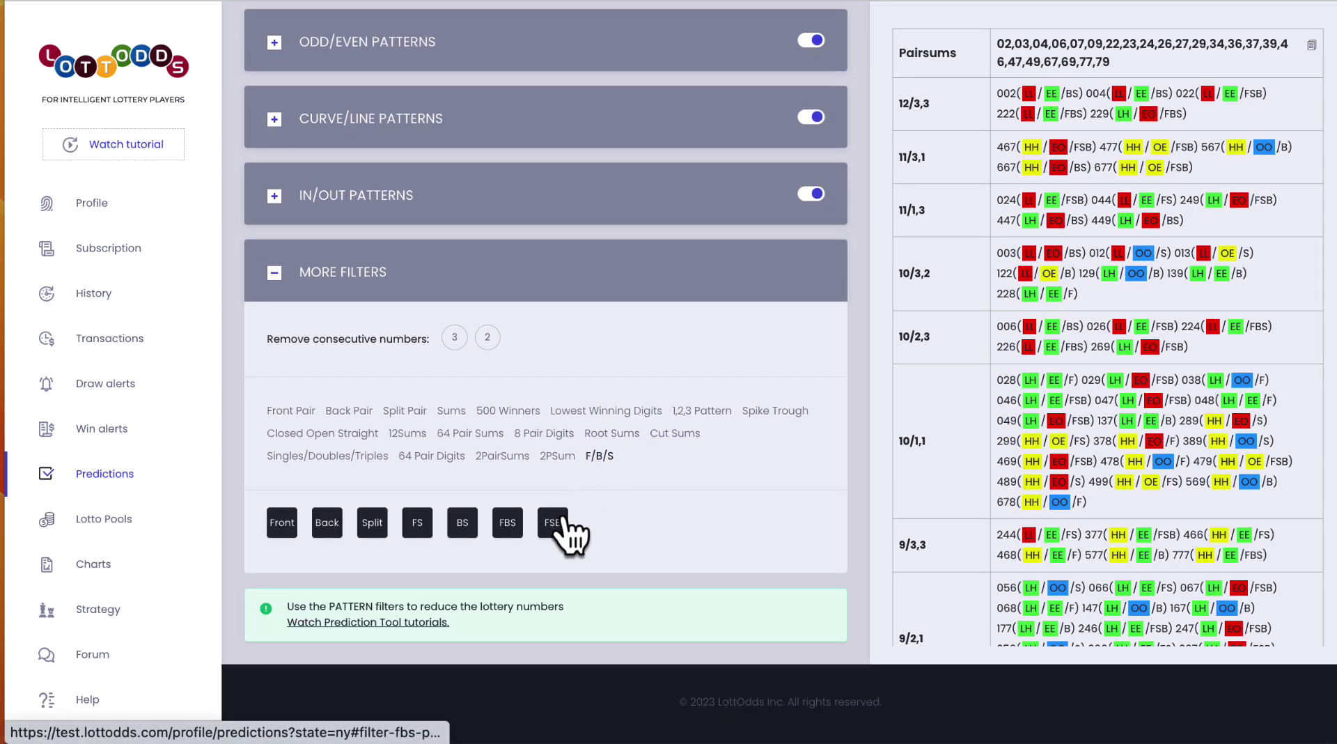
pyautogui.scroll(6, 582, 209)
pyautogui.click(326, 174)
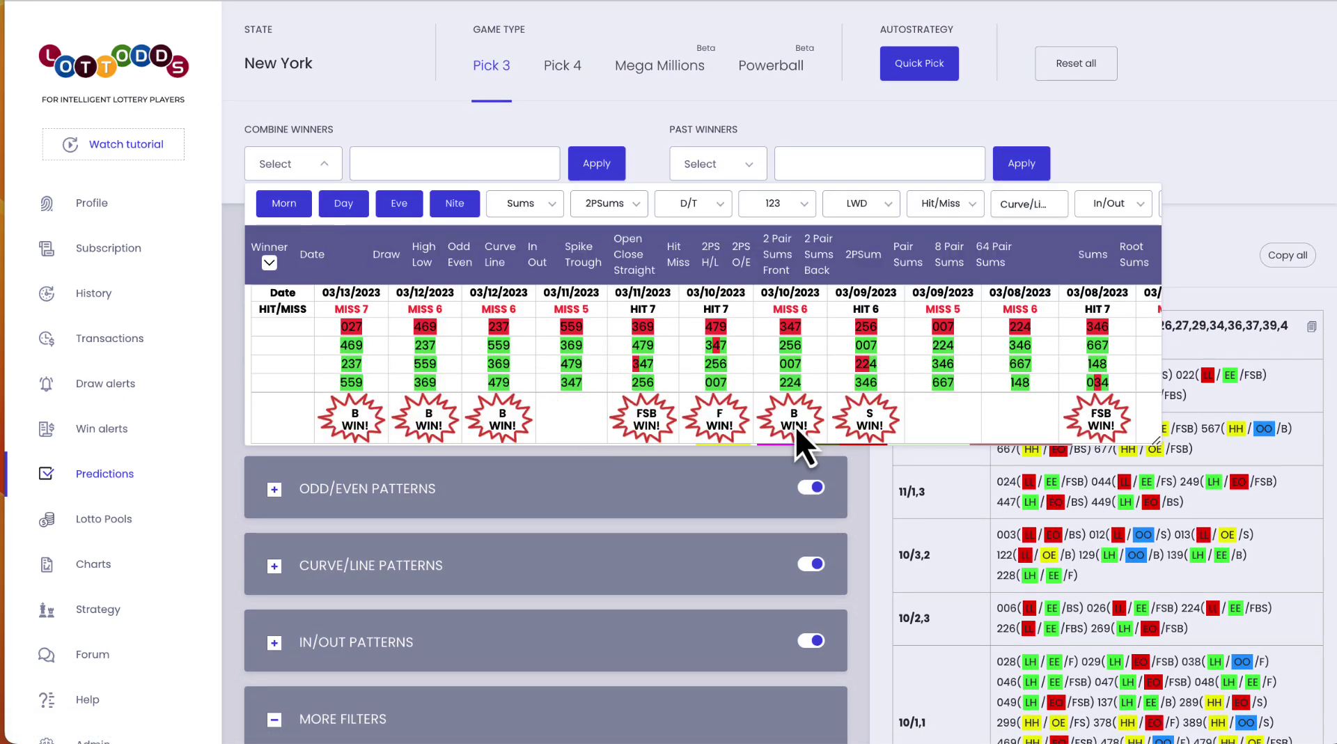
pyautogui.click(322, 168)
pyautogui.scroll(-6, 567, 455)
pyautogui.scroll(-2, 567, 455)
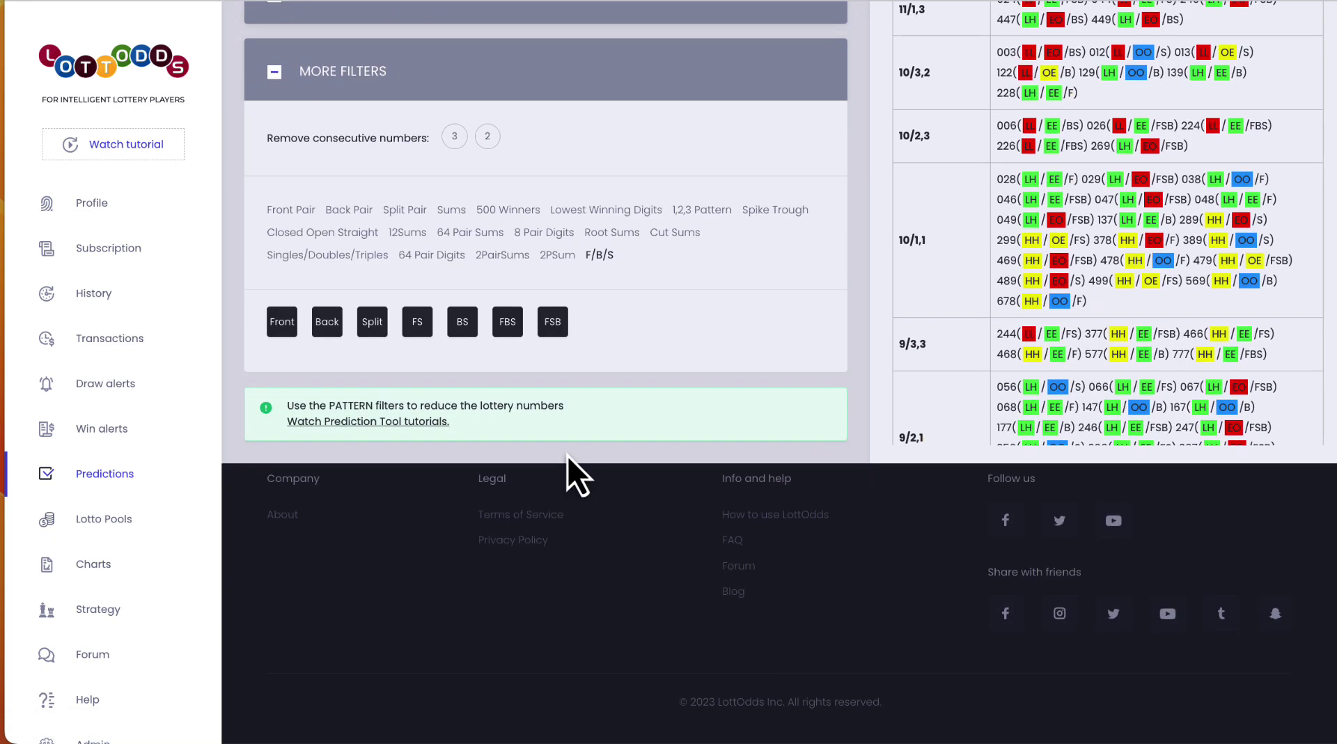
# Deselect FBS, BS, FS, Split, Back and Front so only the 41 FSB box numbers remain
pyautogui.click(514, 324)
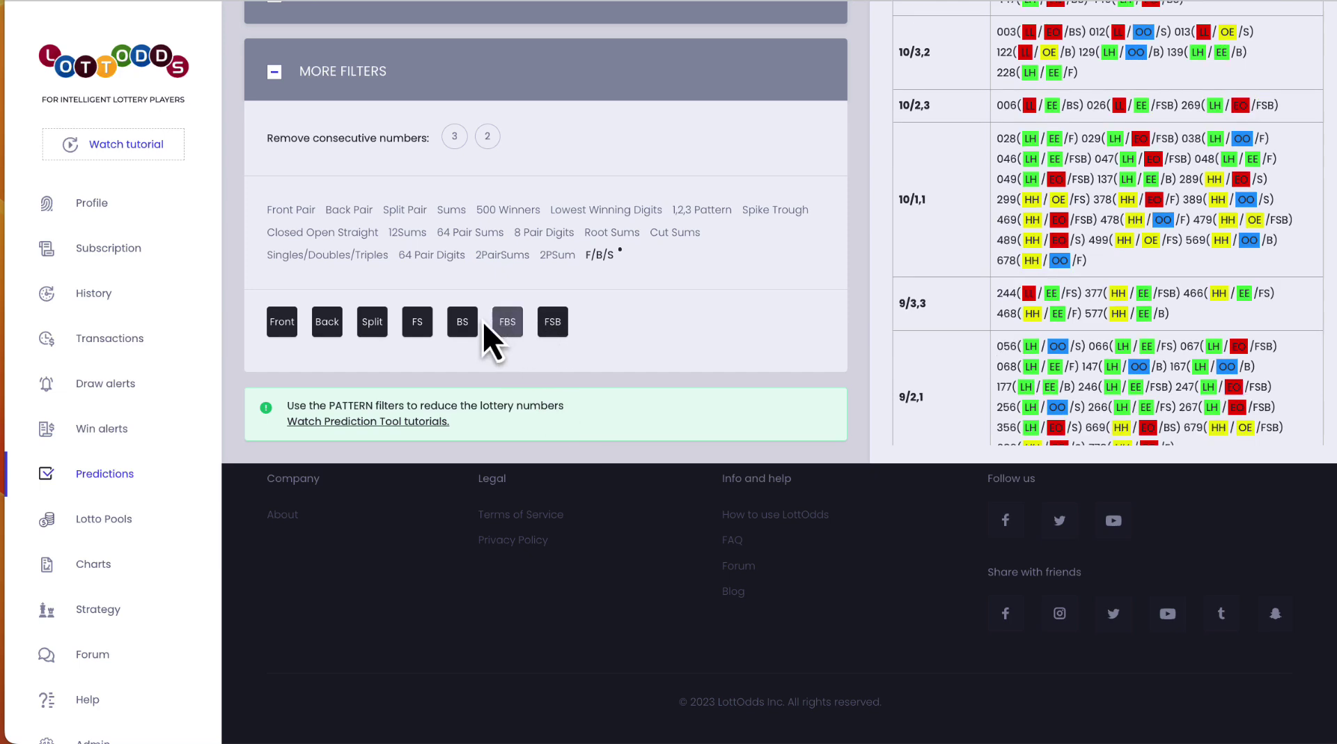
pyautogui.click(471, 322)
pyautogui.click(420, 322)
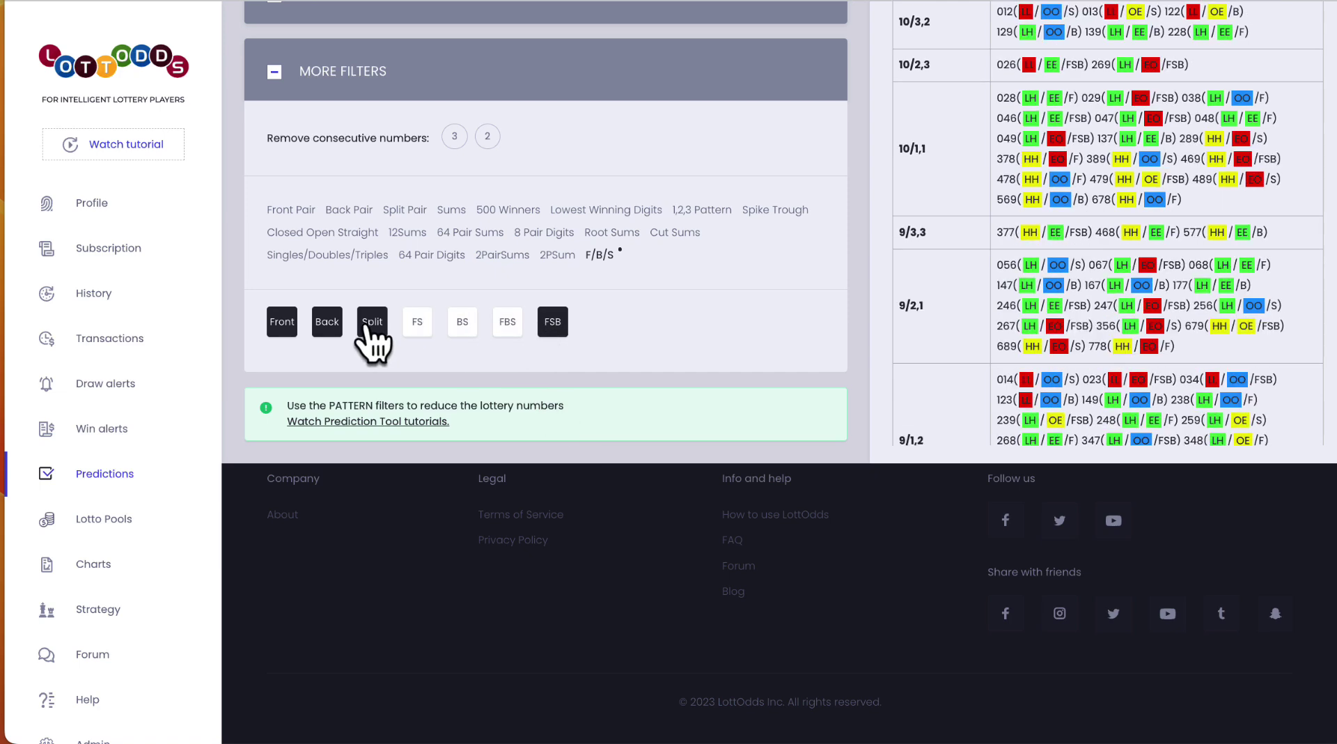
pyautogui.click(372, 321)
pyautogui.click(327, 322)
pyautogui.click(282, 322)
pyautogui.scroll(5, 859, 283)
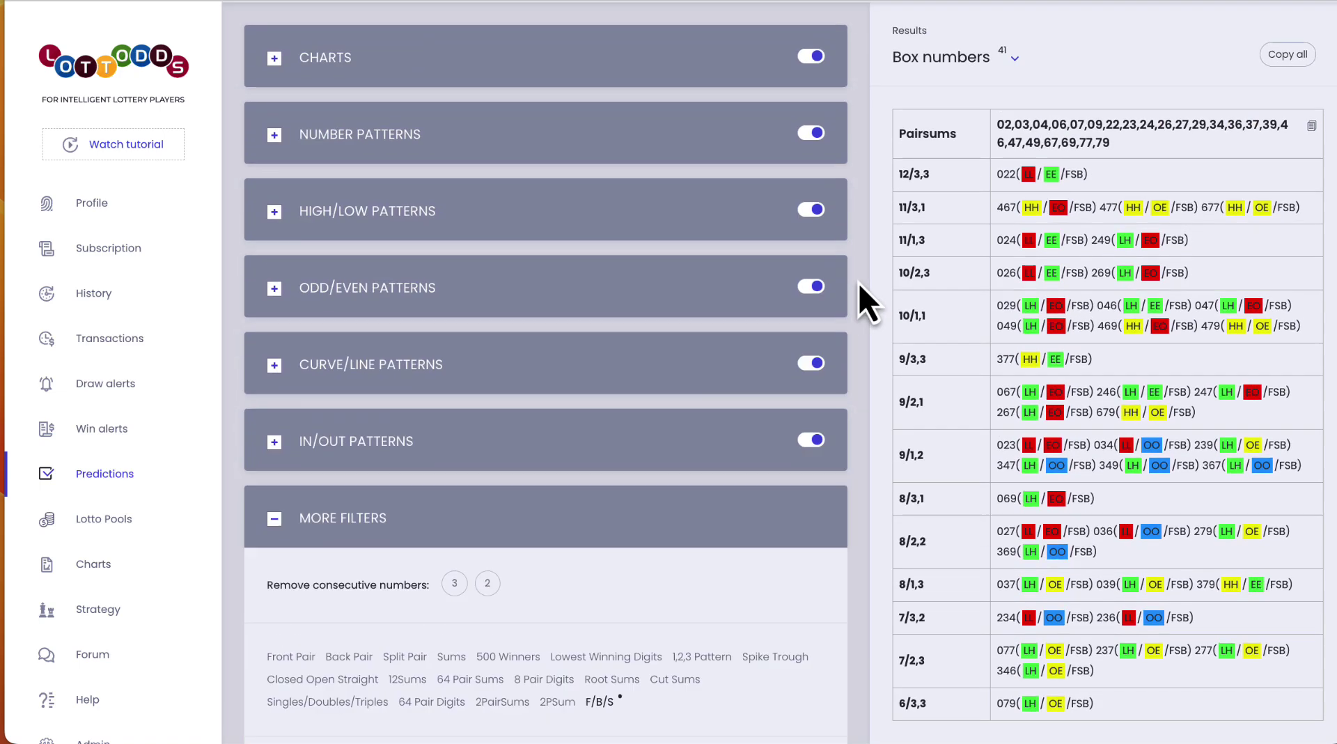
pyautogui.scroll(-3, 1081, 382)
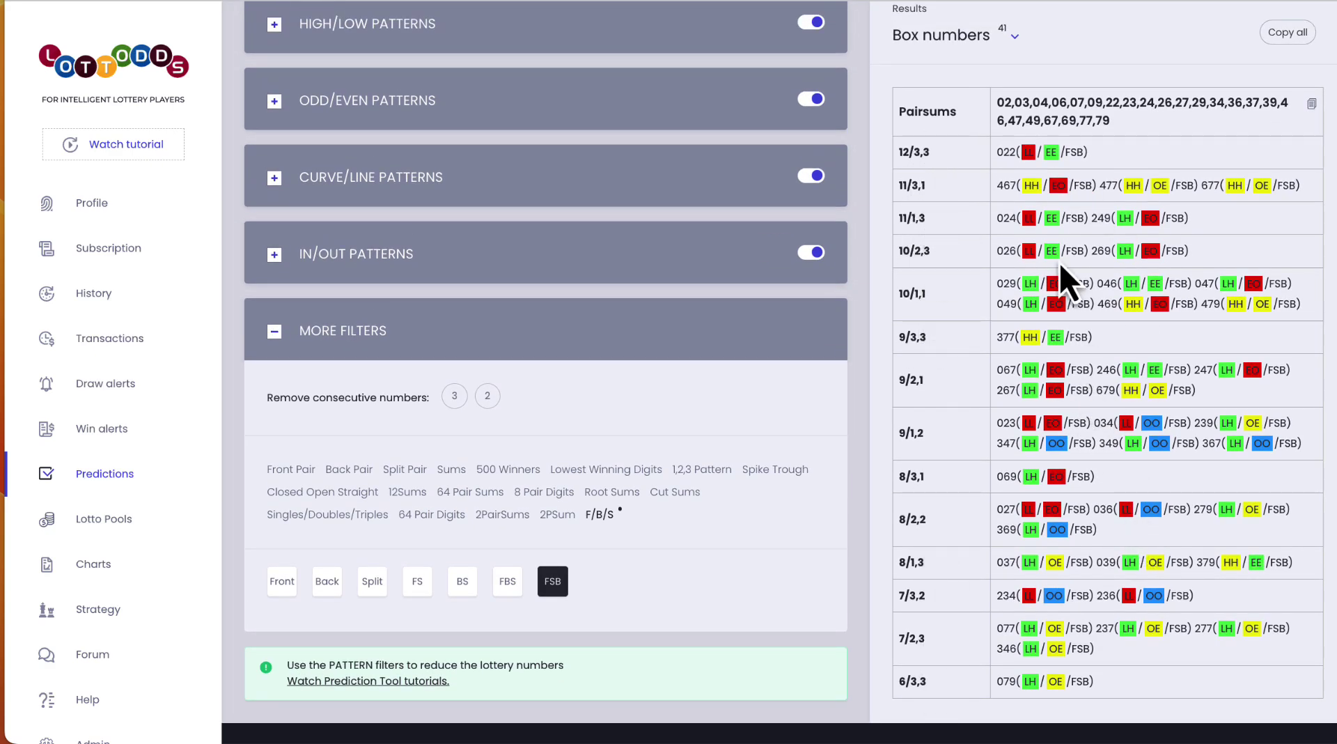
pyautogui.scroll(1, 1060, 262)
pyautogui.scroll(-1, 1021, 157)
pyautogui.scroll(1, 1026, 143)
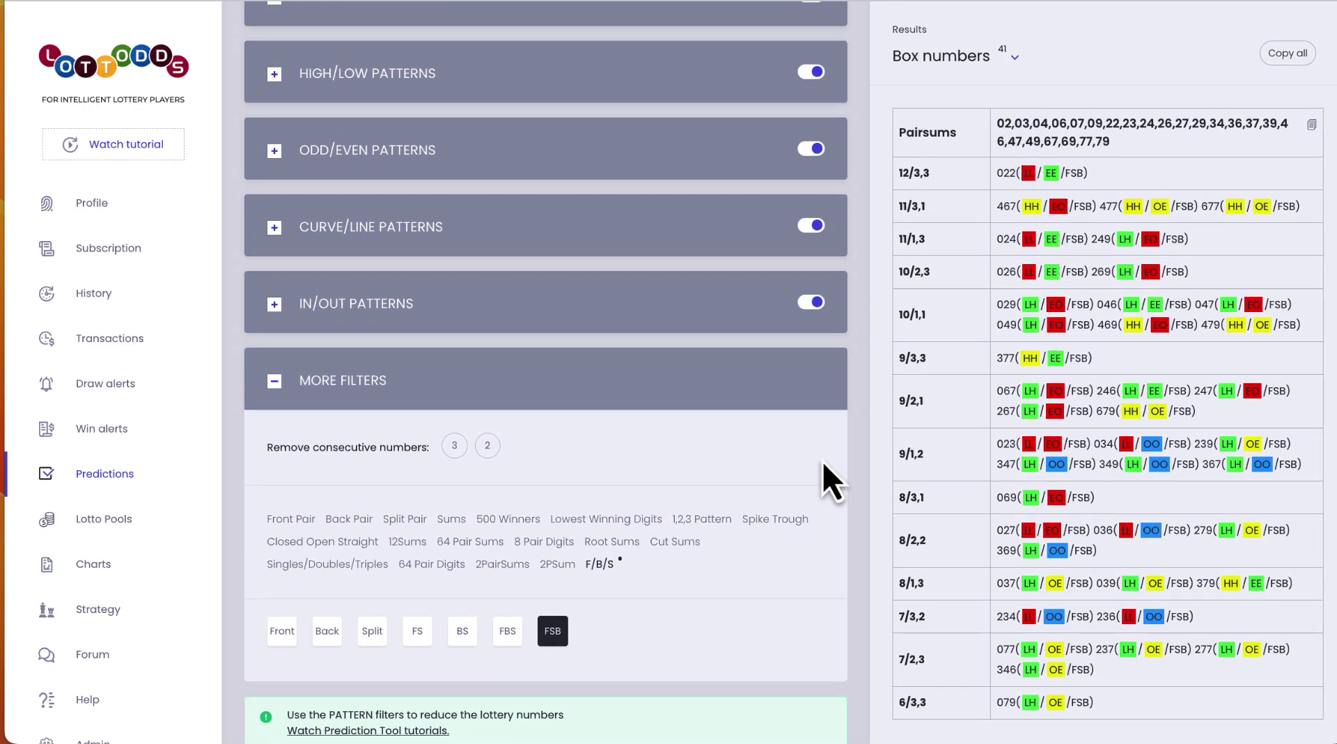
pyautogui.scroll(3, 698, 332)
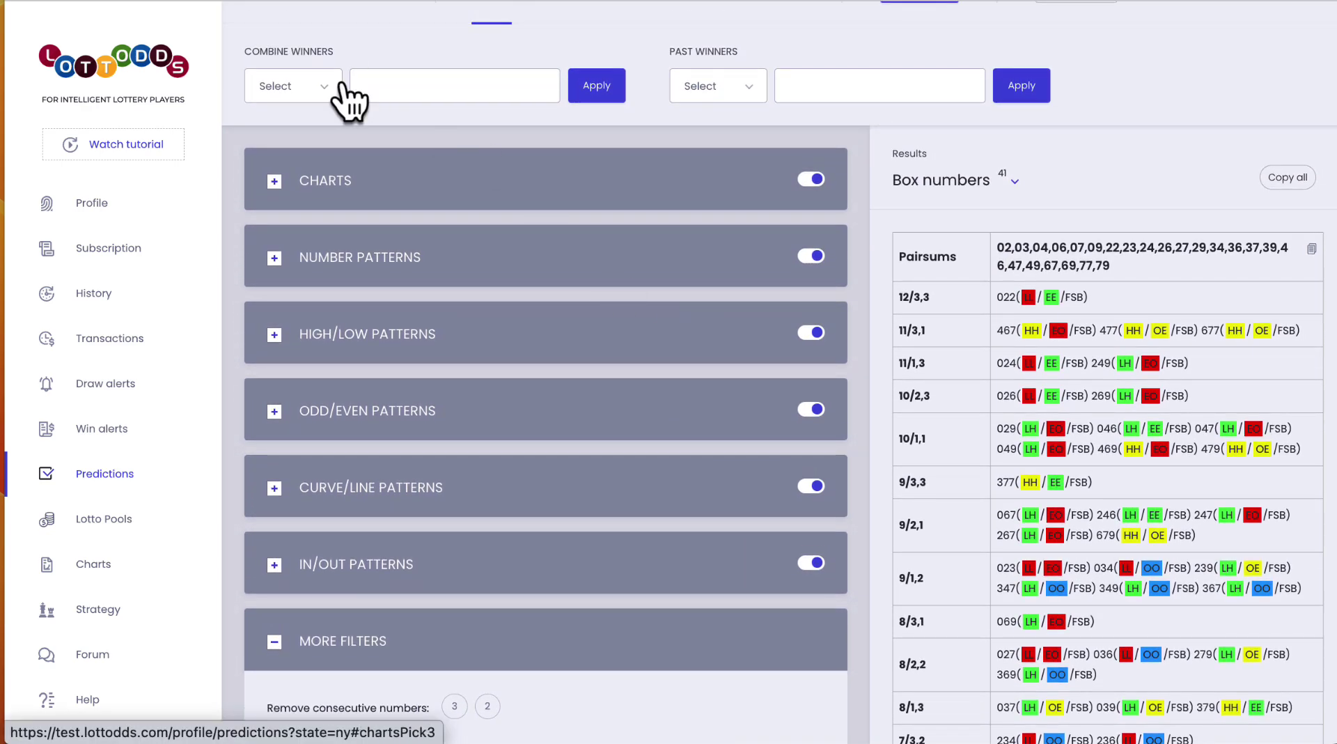
pyautogui.scroll(-2, 878, 354)
pyautogui.scroll(-3, 878, 354)
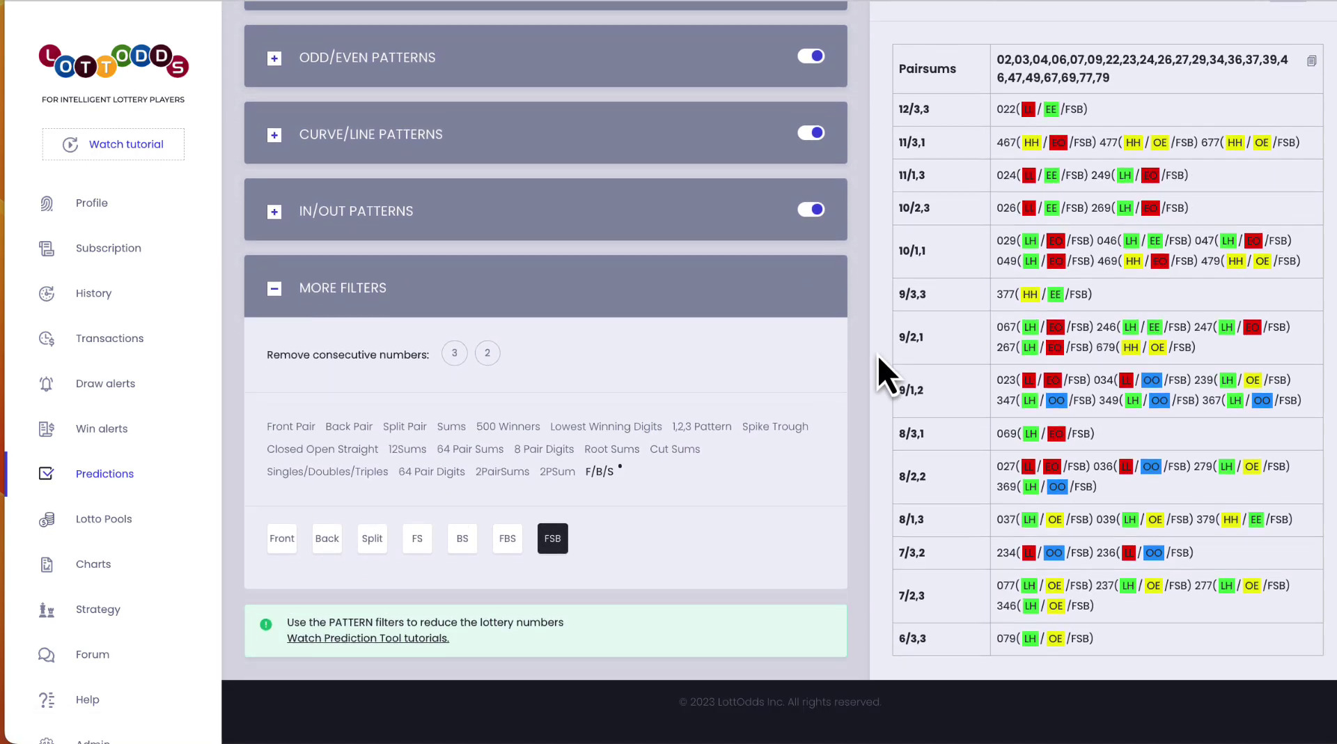
pyautogui.scroll(5, 878, 354)
pyautogui.scroll(-1, 878, 354)
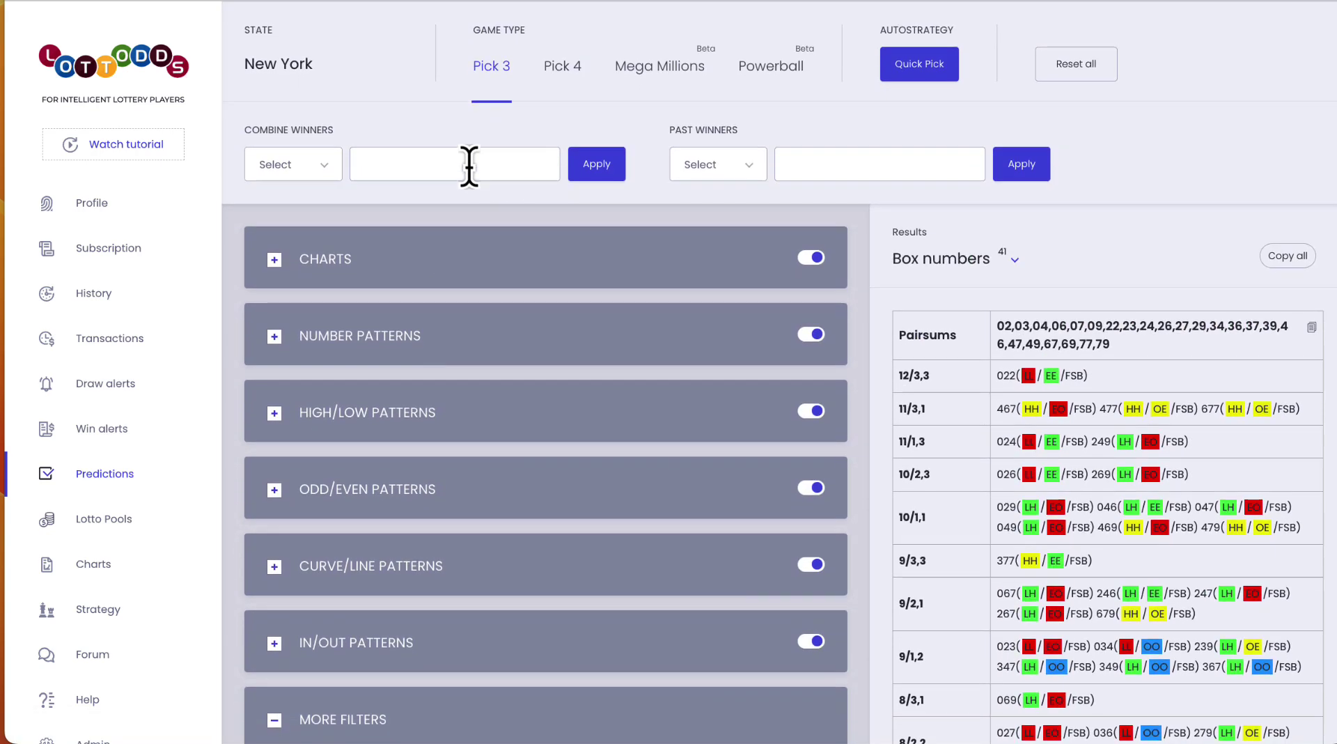
pyautogui.click(323, 170)
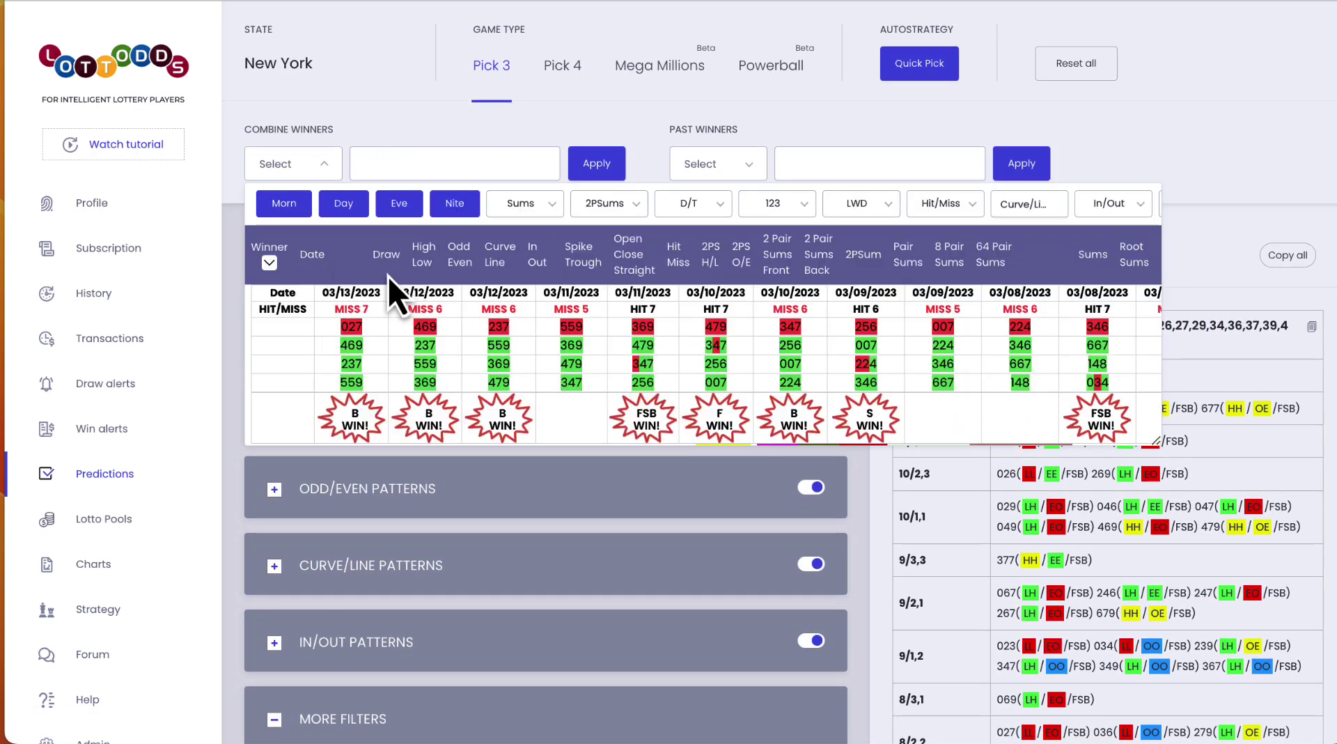
pyautogui.click(270, 265)
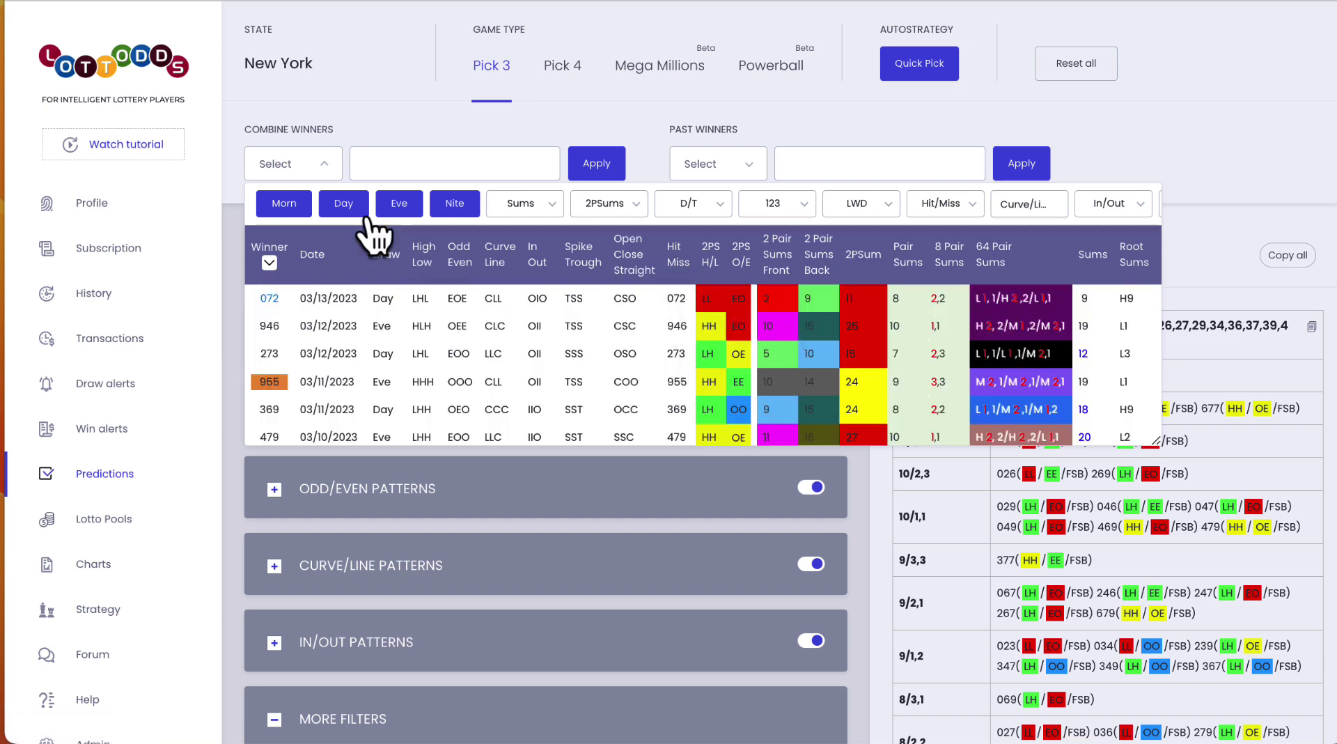
pyautogui.click(269, 264)
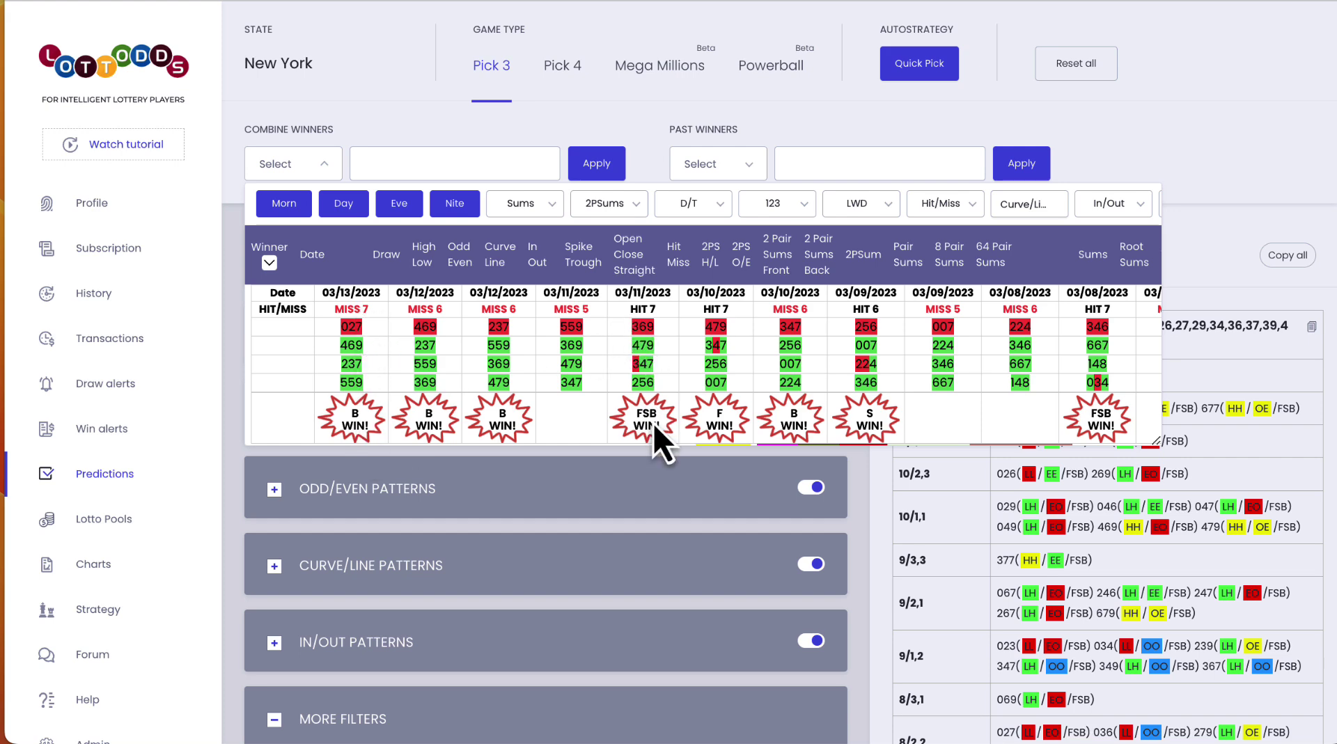
pyautogui.click(270, 263)
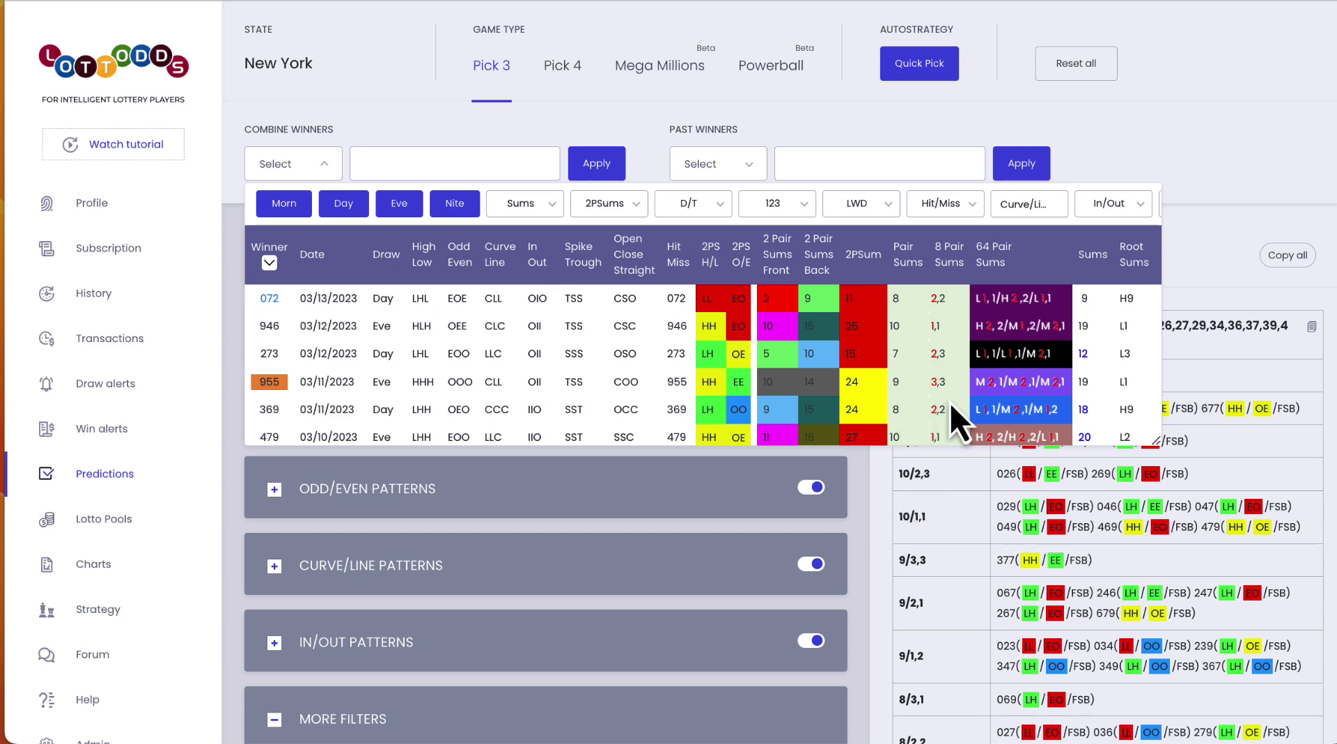
pyautogui.scroll(-2, 950, 403)
# In the 64 Pair Sums filter, exclude pair sums 6, 7, 8, 10, 11 and 12, keeping 9
pyautogui.scroll(-5, 854, 573)
pyautogui.scroll(-2, 854, 573)
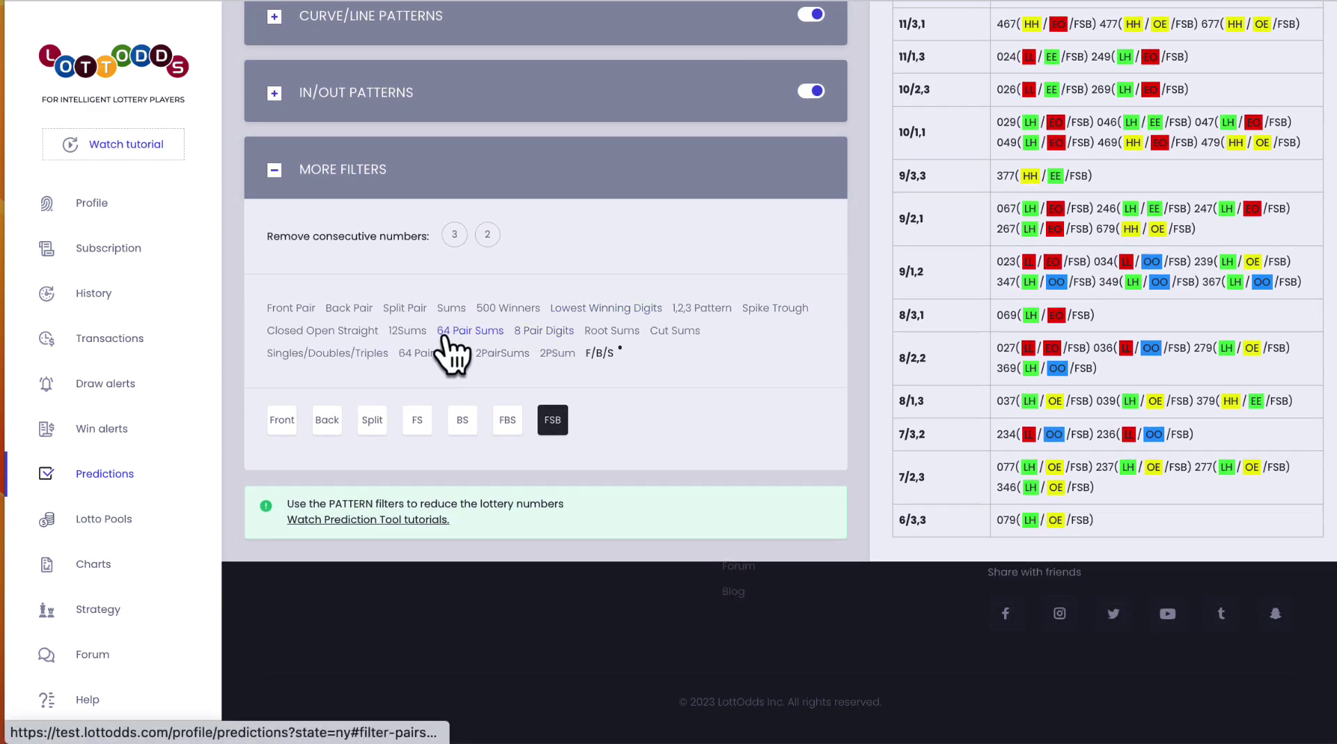
pyautogui.click(444, 332)
pyautogui.click(553, 457)
pyautogui.click(508, 457)
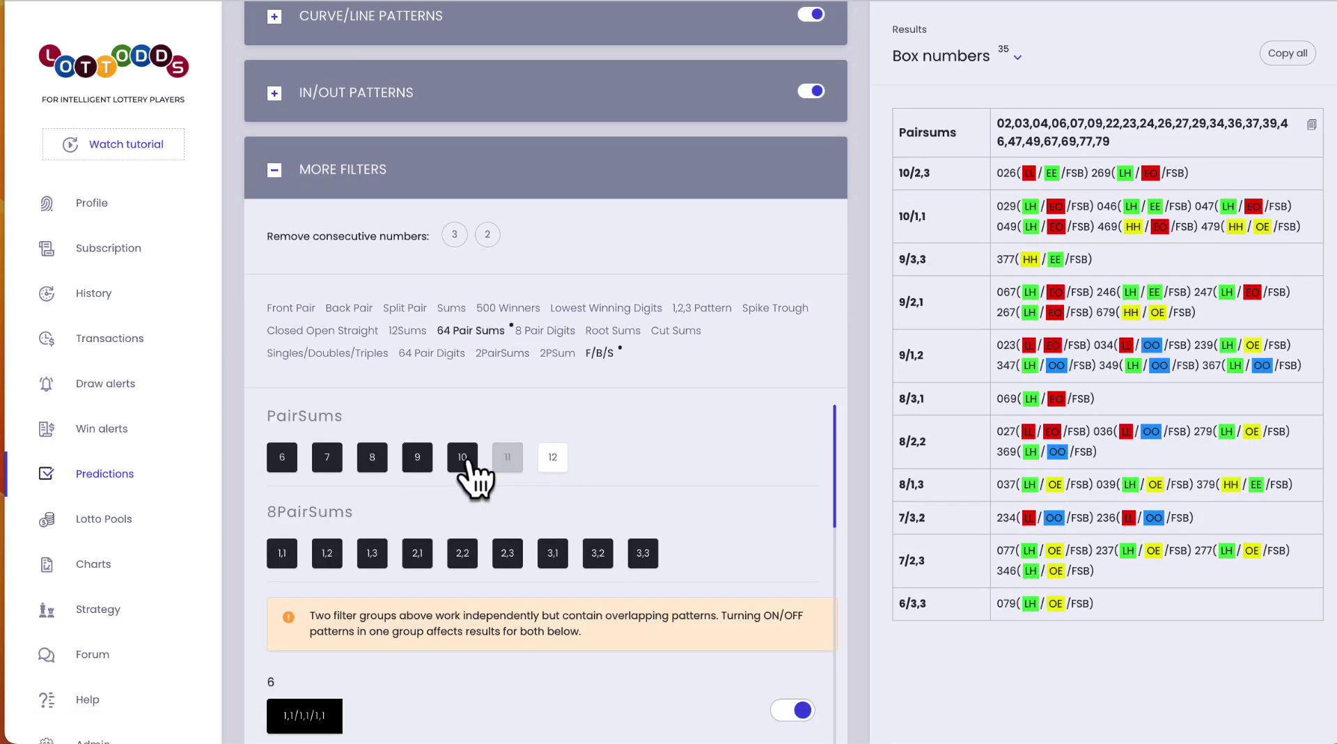
pyautogui.click(462, 456)
pyautogui.click(372, 456)
pyautogui.click(326, 457)
pyautogui.click(282, 457)
# Exclude every 8-pair sum except 1,2, leaving six box numbers
pyautogui.click(642, 553)
pyautogui.click(598, 553)
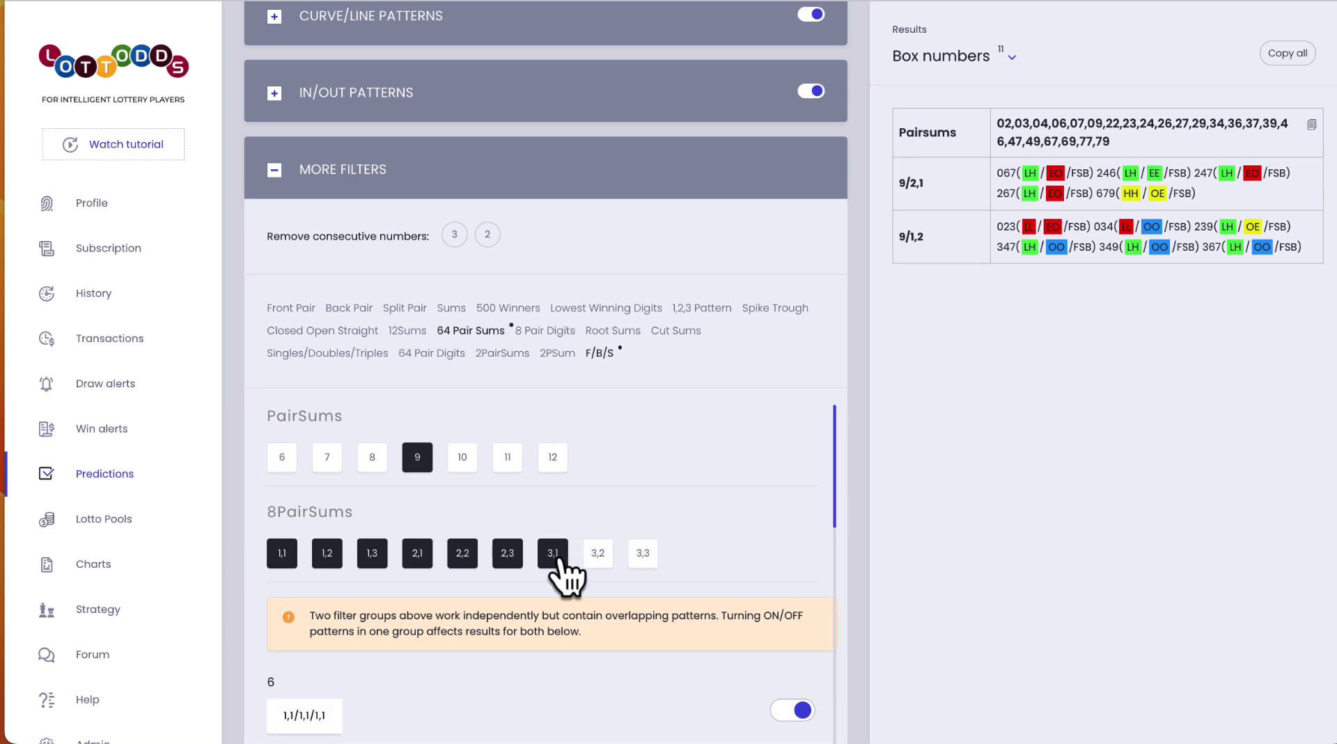
pyautogui.click(553, 553)
pyautogui.click(507, 554)
pyautogui.click(463, 553)
pyautogui.click(417, 553)
pyautogui.click(372, 553)
pyautogui.click(282, 553)
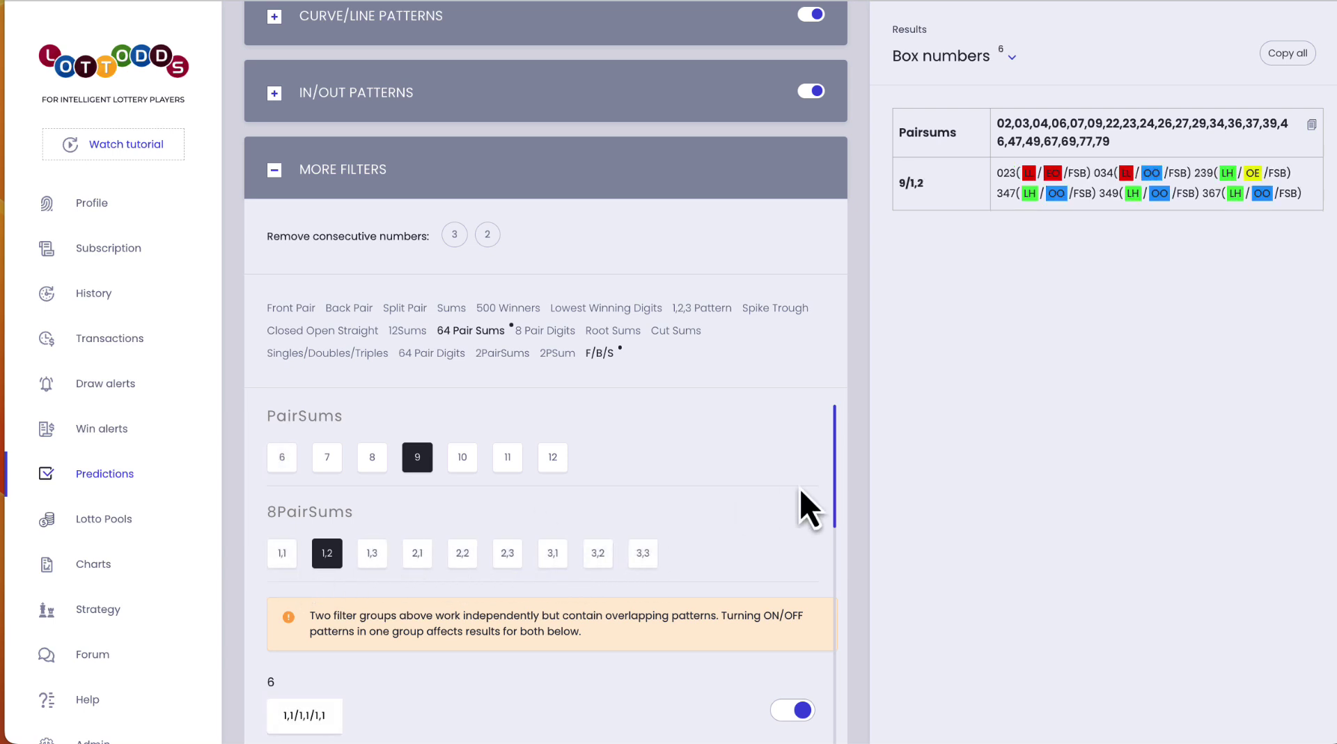
pyautogui.scroll(2, 808, 508)
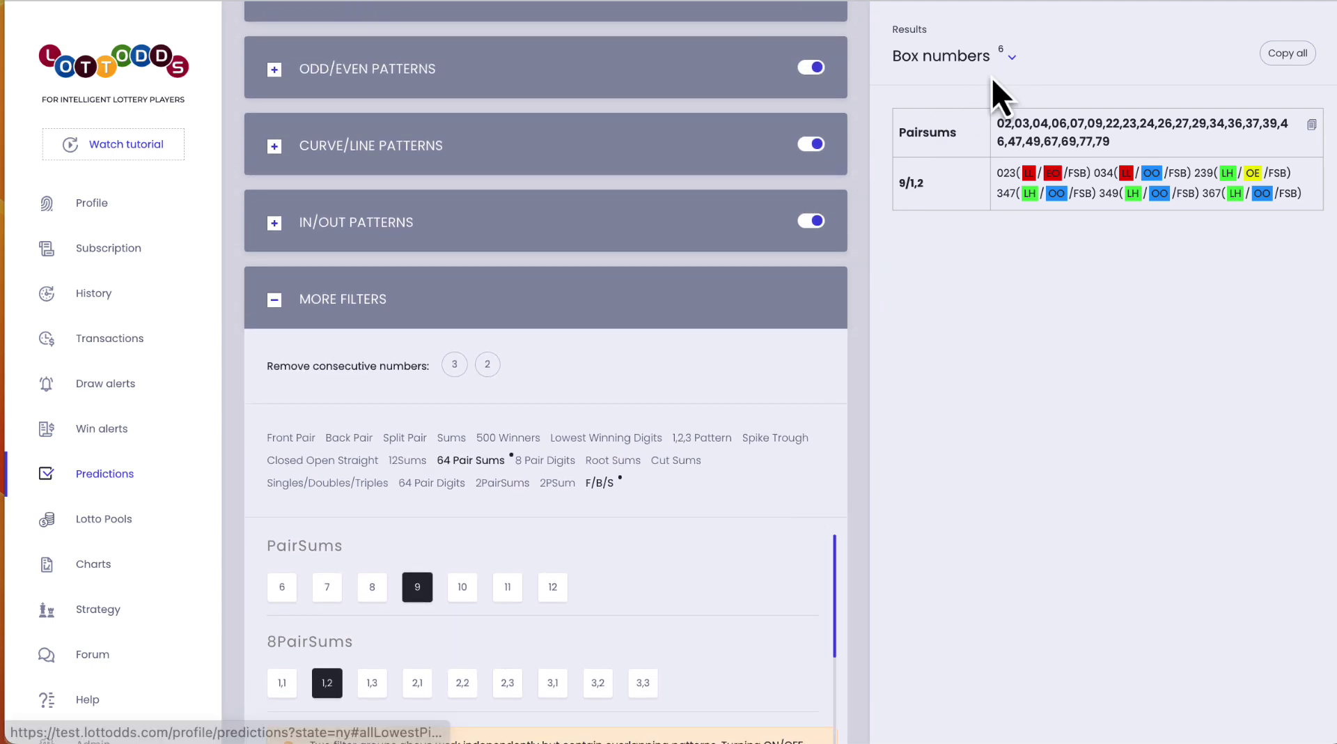
pyautogui.click(595, 483)
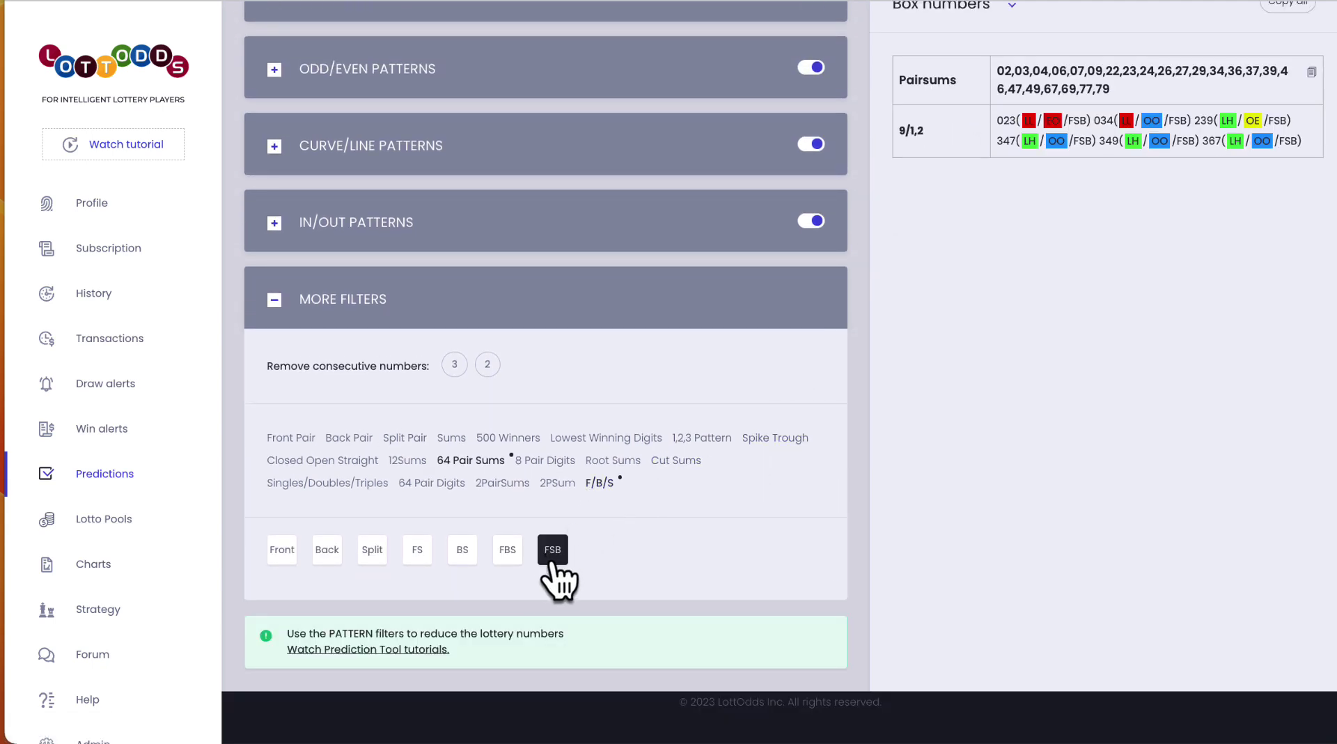
pyautogui.scroll(3, 613, 239)
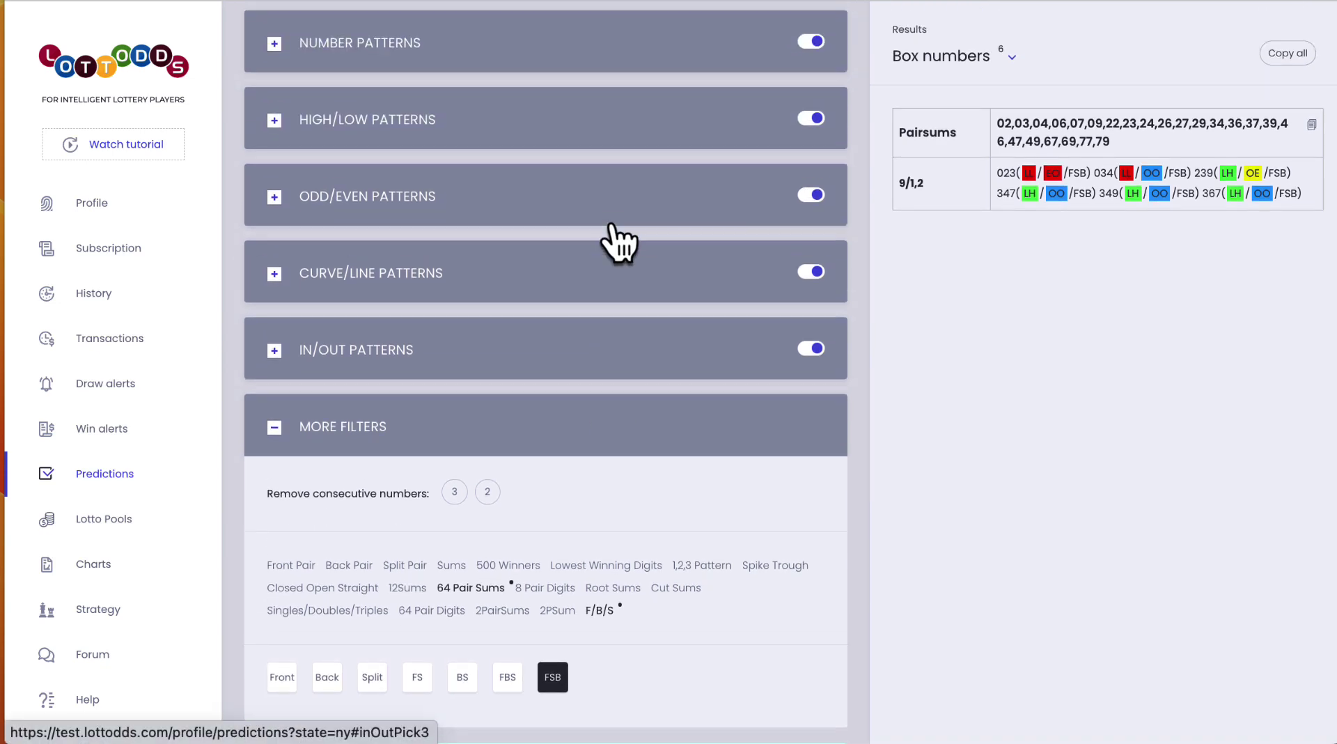
pyautogui.scroll(3, 1055, 212)
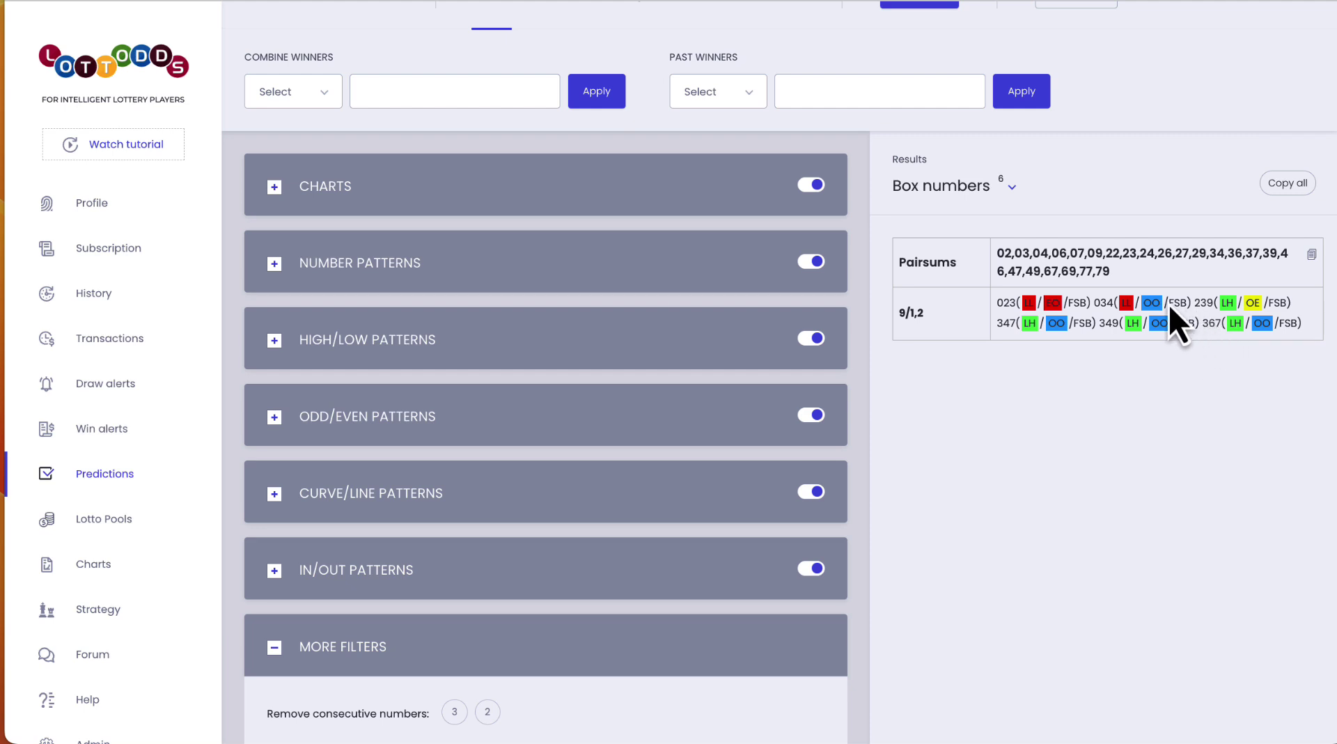
pyautogui.scroll(1, 1042, 369)
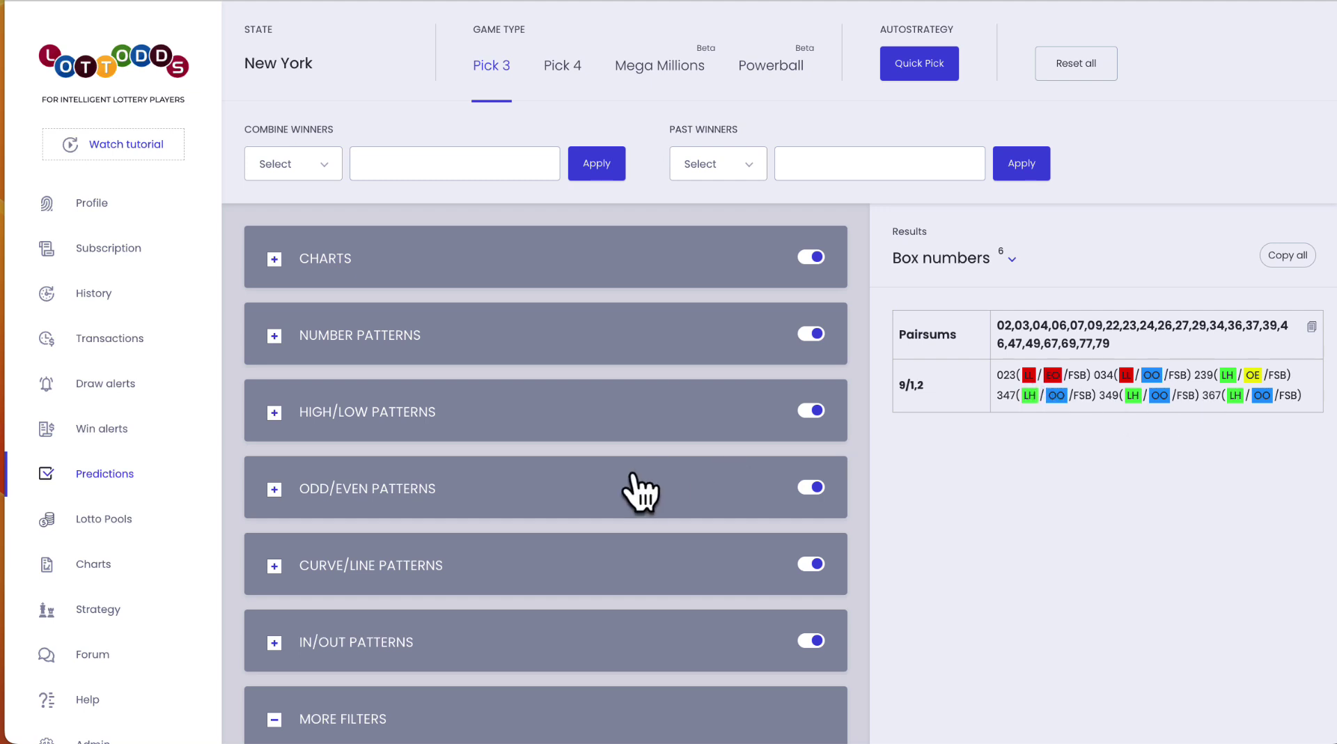
pyautogui.scroll(-3, 627, 493)
pyautogui.scroll(-1, 657, 462)
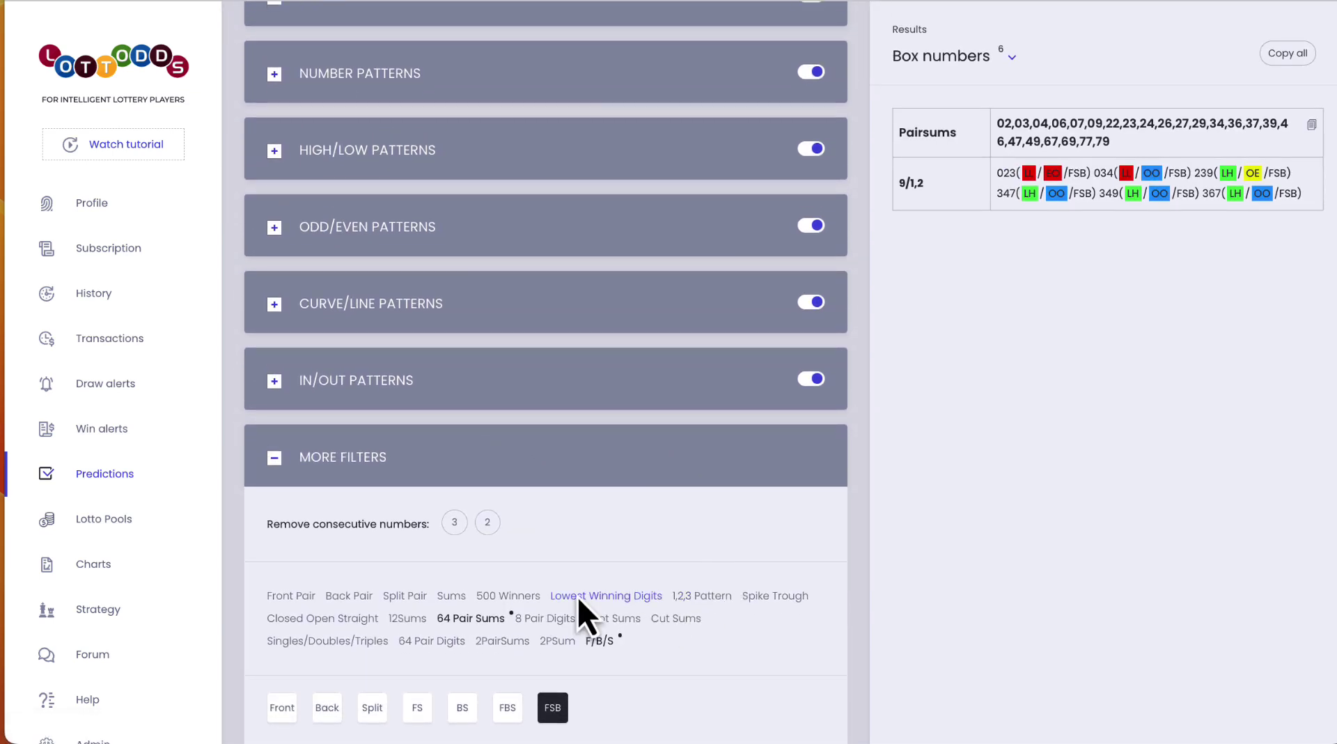
pyautogui.scroll(4, 547, 225)
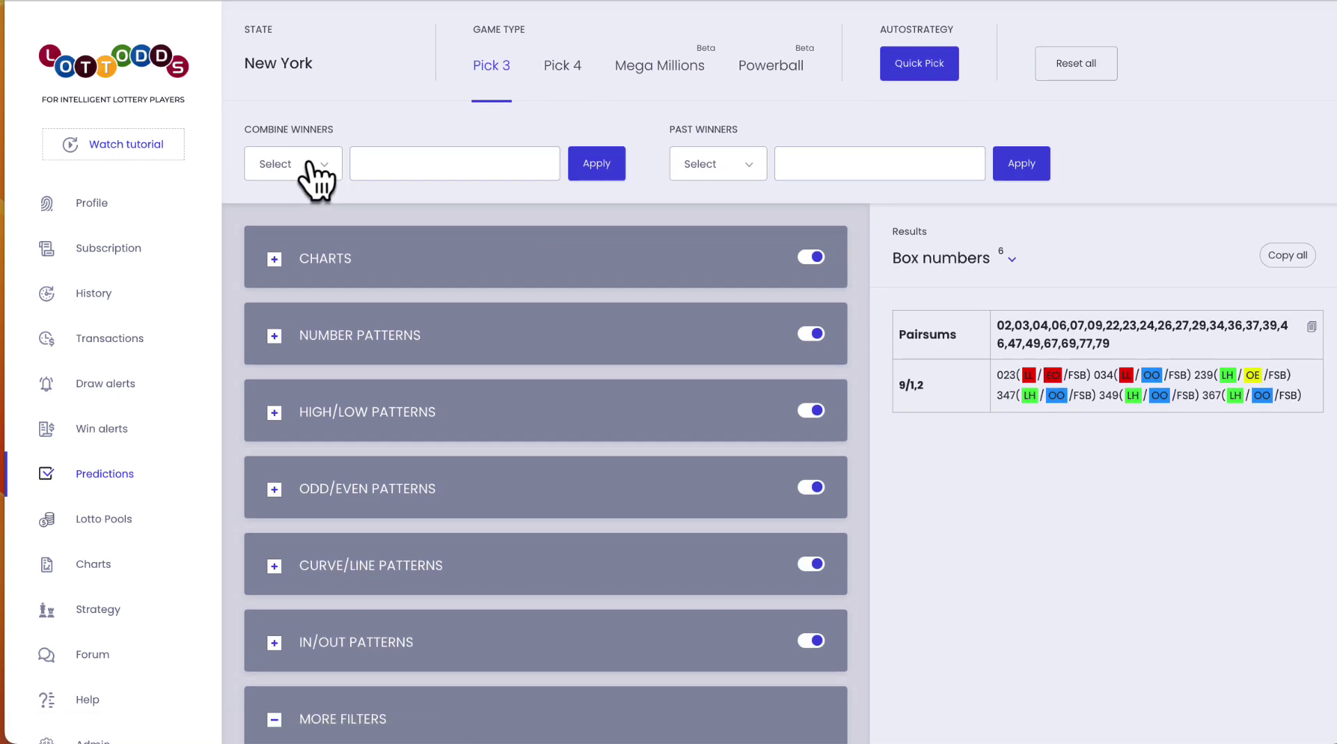
pyautogui.click(319, 174)
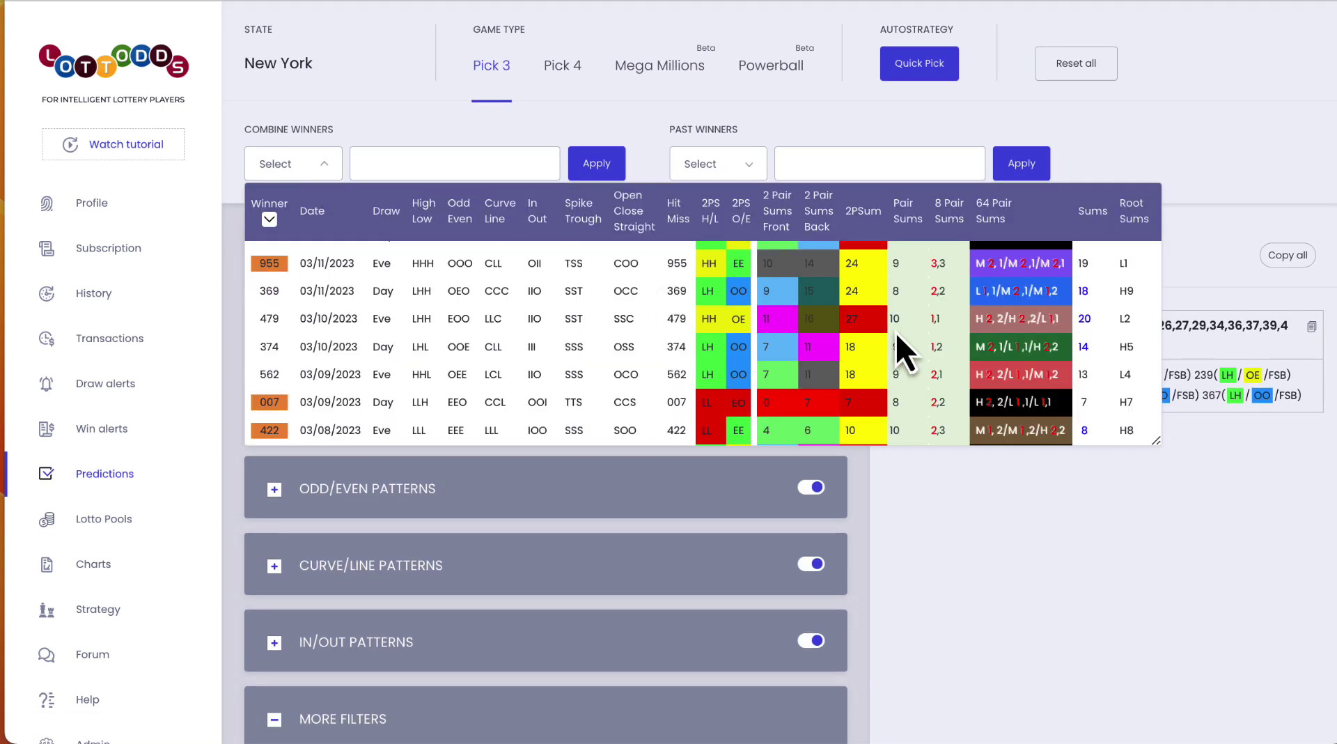
pyautogui.scroll(-1, 904, 332)
pyautogui.scroll(3, 904, 325)
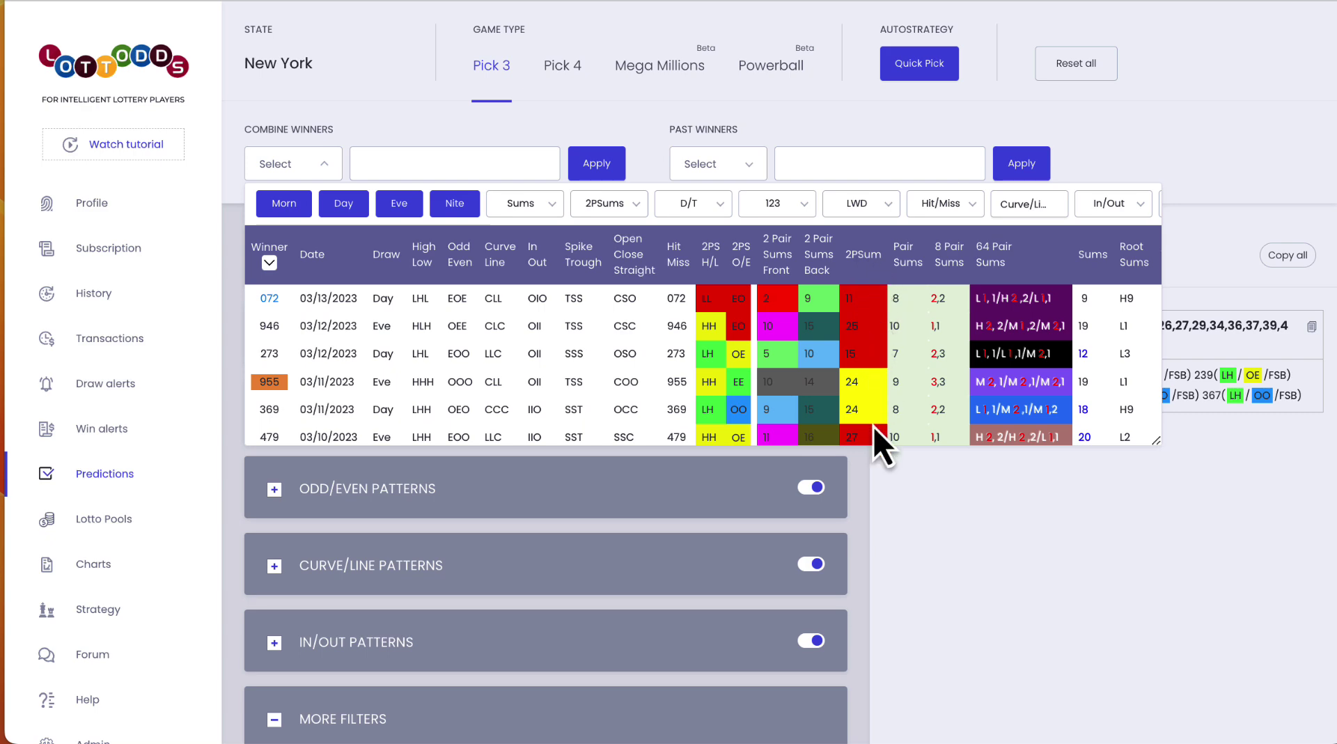
# Open the 2PSum filter and exclude odd values 1 through 11
pyautogui.scroll(-7, 874, 512)
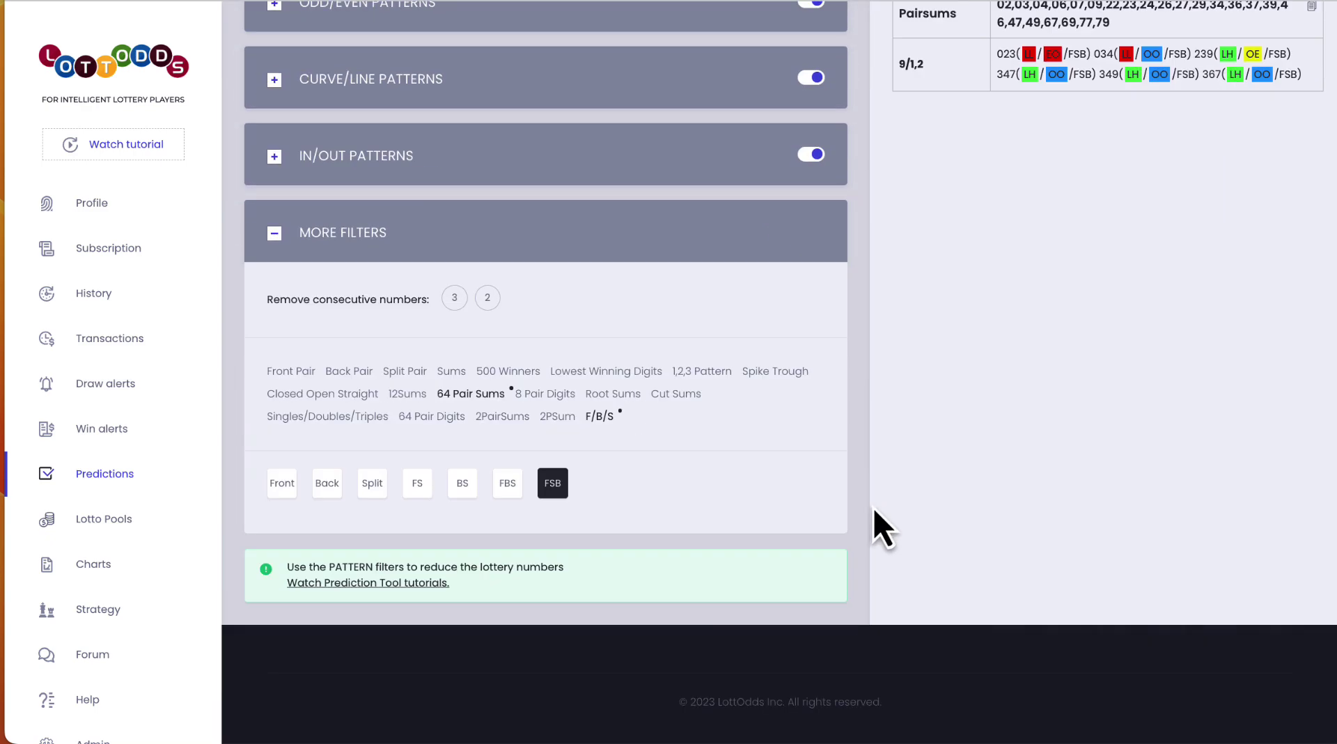
pyautogui.scroll(-2, 874, 507)
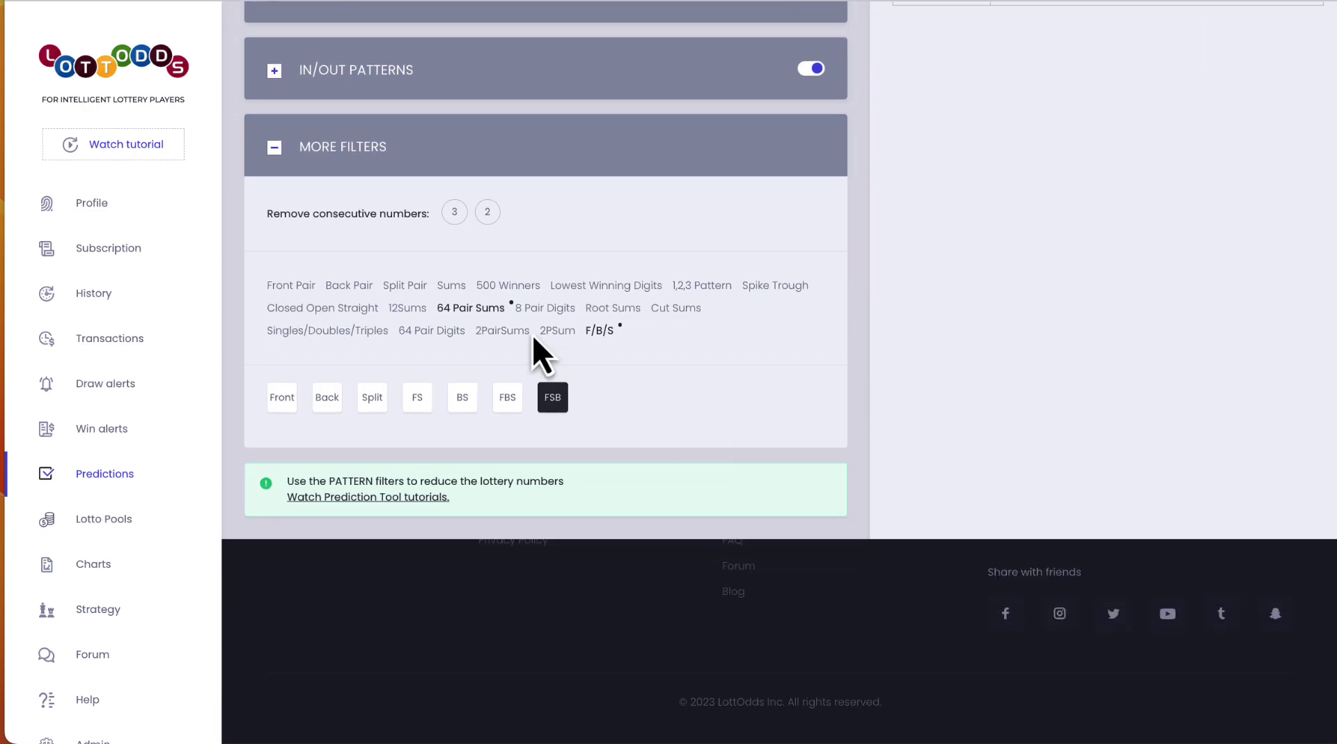
pyautogui.click(572, 332)
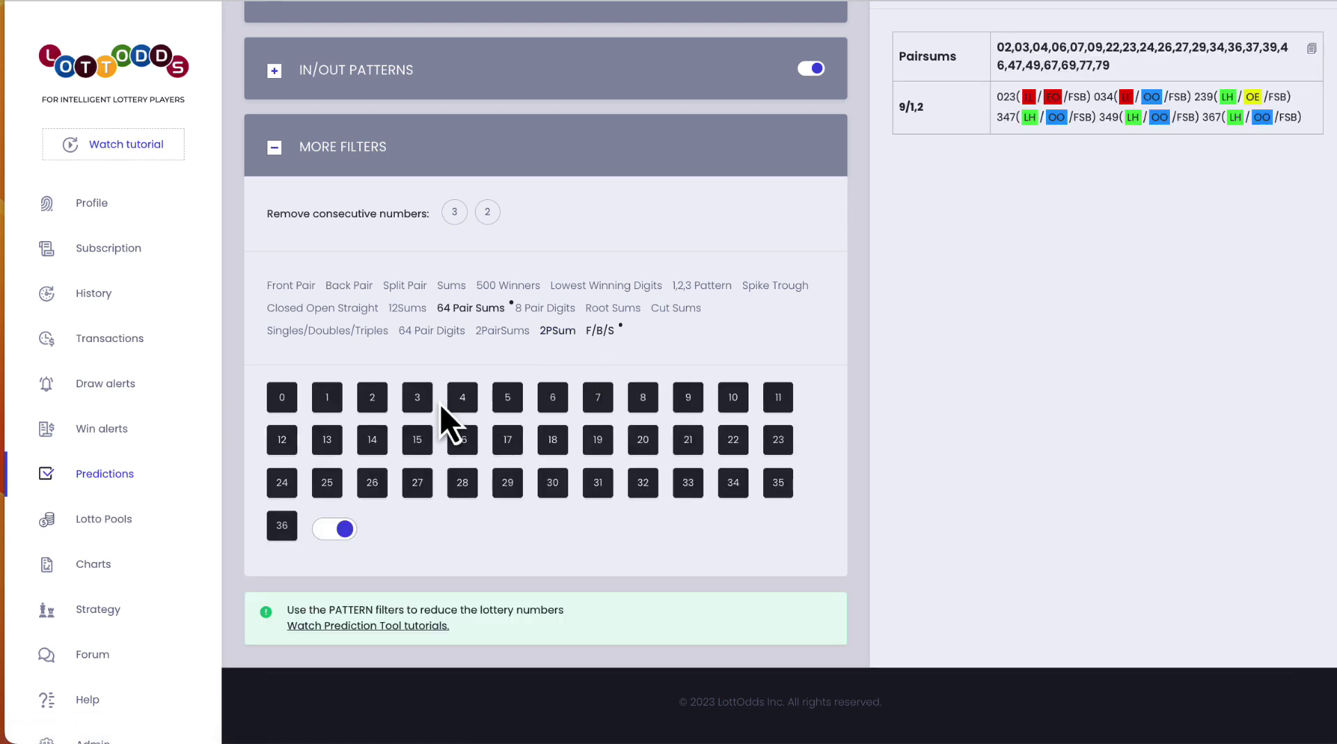
pyautogui.click(327, 397)
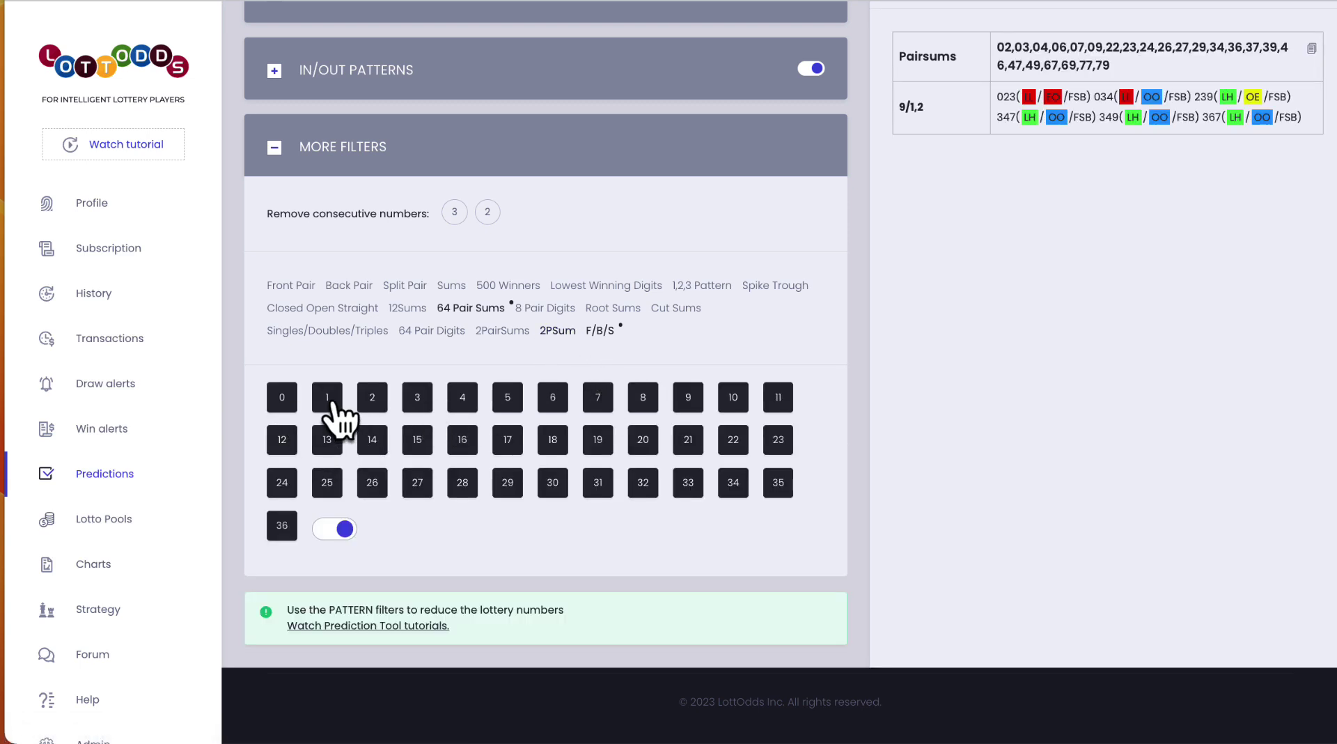
pyautogui.click(417, 398)
pyautogui.click(507, 399)
pyautogui.click(598, 398)
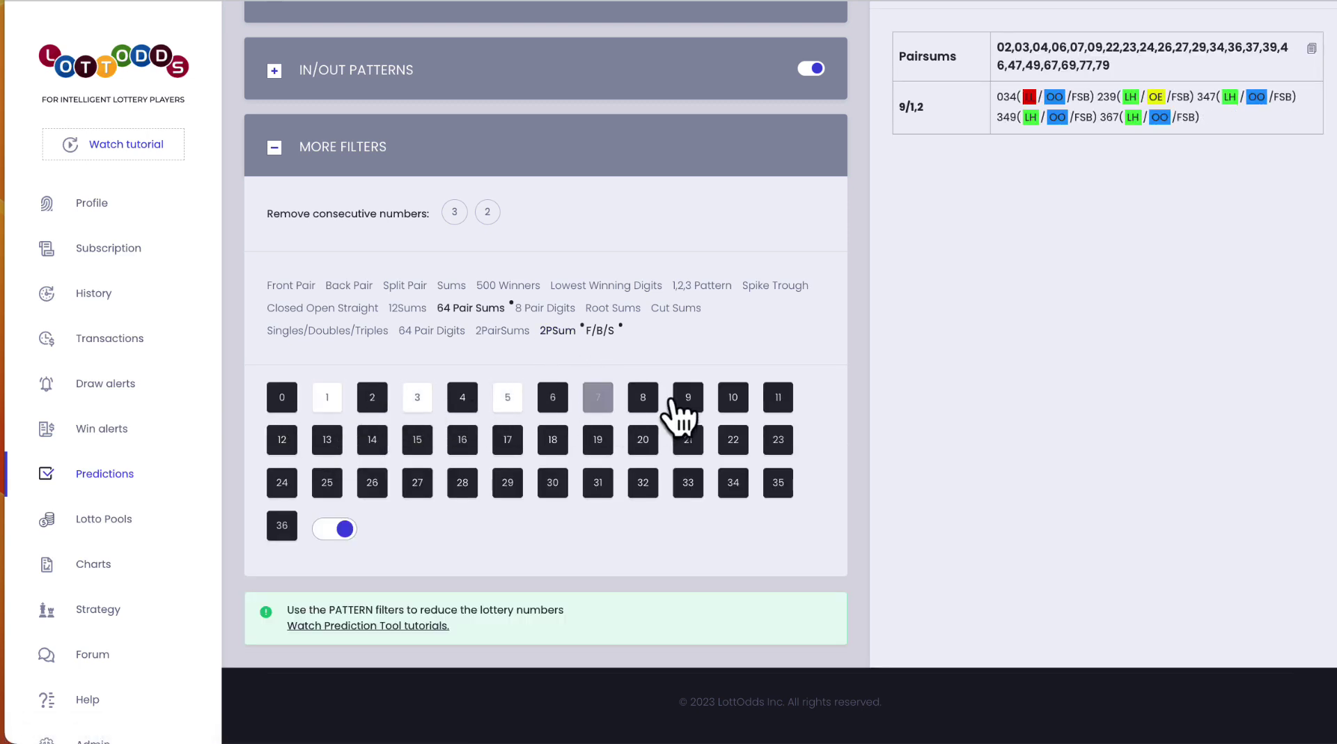
pyautogui.click(695, 401)
pyautogui.click(778, 401)
# Exclude odd 2PSum values 13 through 23
pyautogui.click(778, 445)
pyautogui.click(686, 447)
pyautogui.click(600, 447)
pyautogui.click(505, 444)
pyautogui.click(418, 445)
pyautogui.click(327, 446)
# Exclude odd 2PSum values 25 through 35, leaving box numbers 034, 347, 349 and 367
pyautogui.click(327, 487)
pyautogui.click(417, 487)
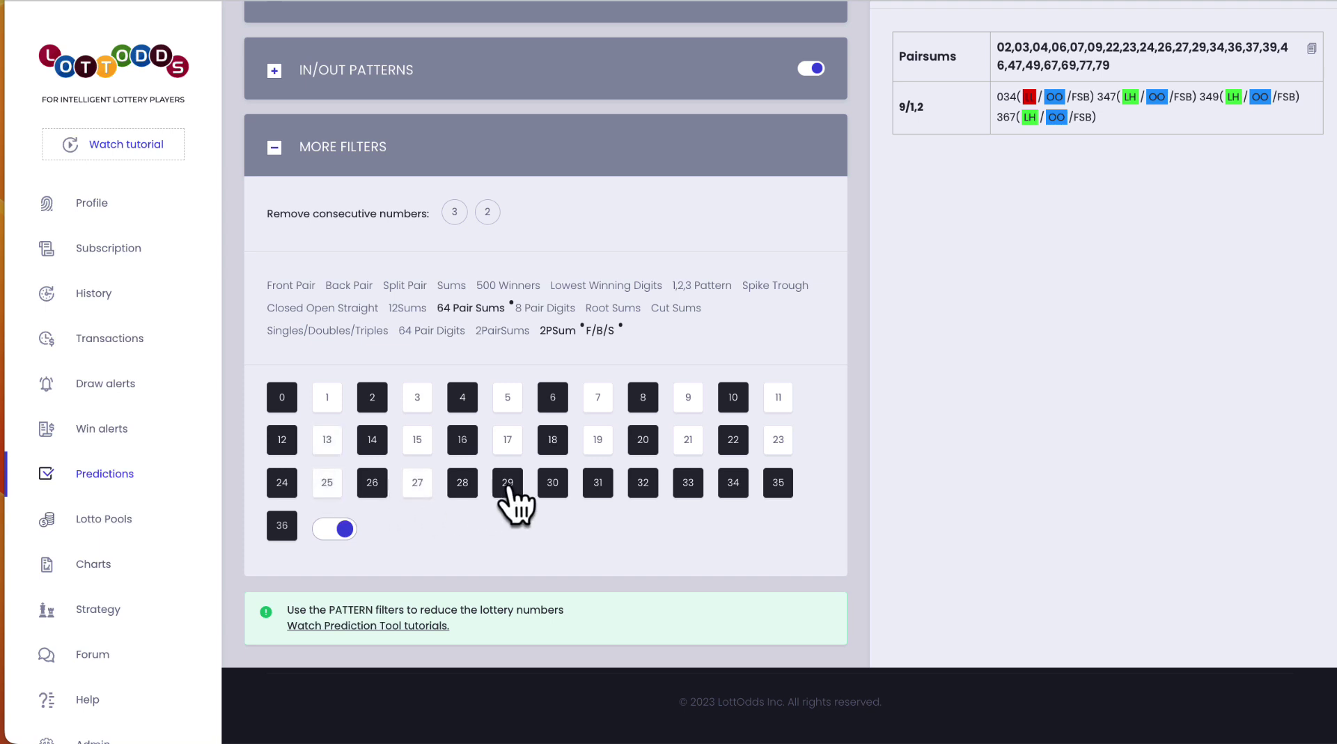
pyautogui.click(508, 487)
pyautogui.click(597, 488)
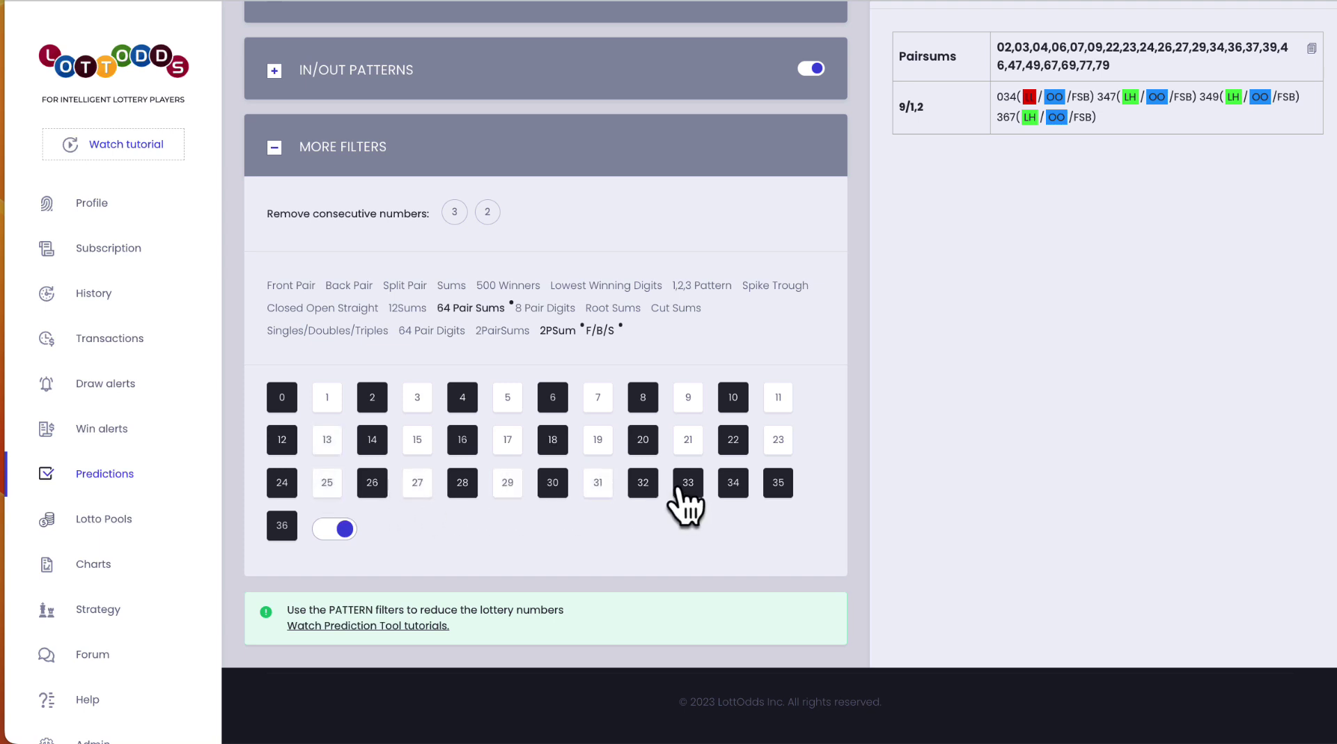
pyautogui.click(688, 488)
pyautogui.click(773, 488)
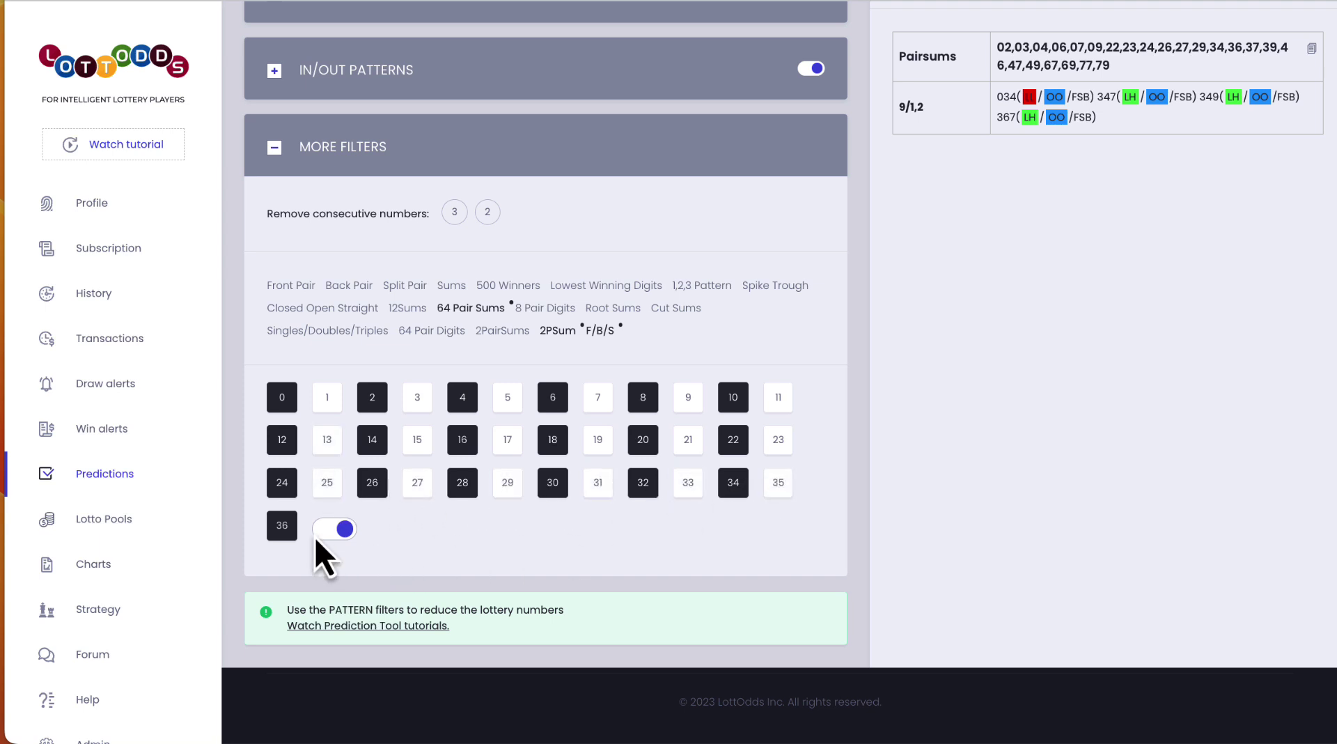
pyautogui.scroll(3, 1035, 307)
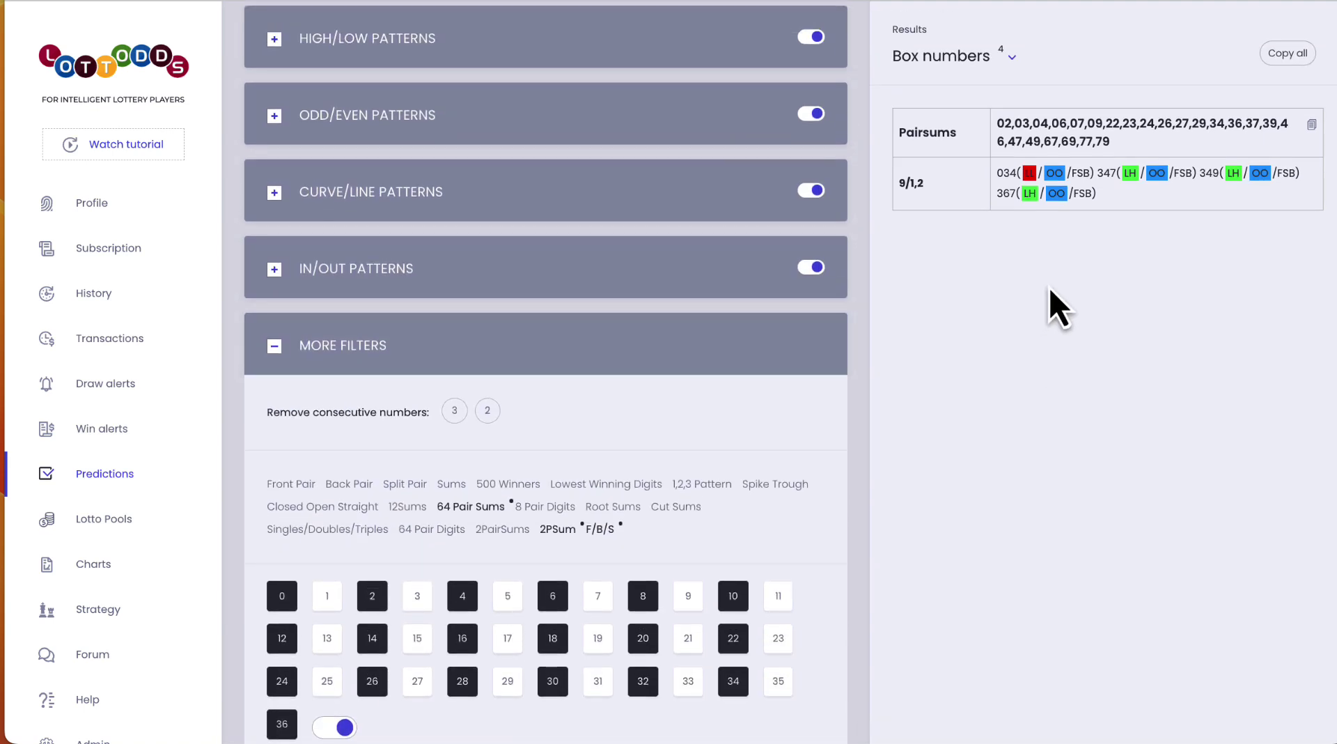
pyautogui.tripleClick(993, 177)
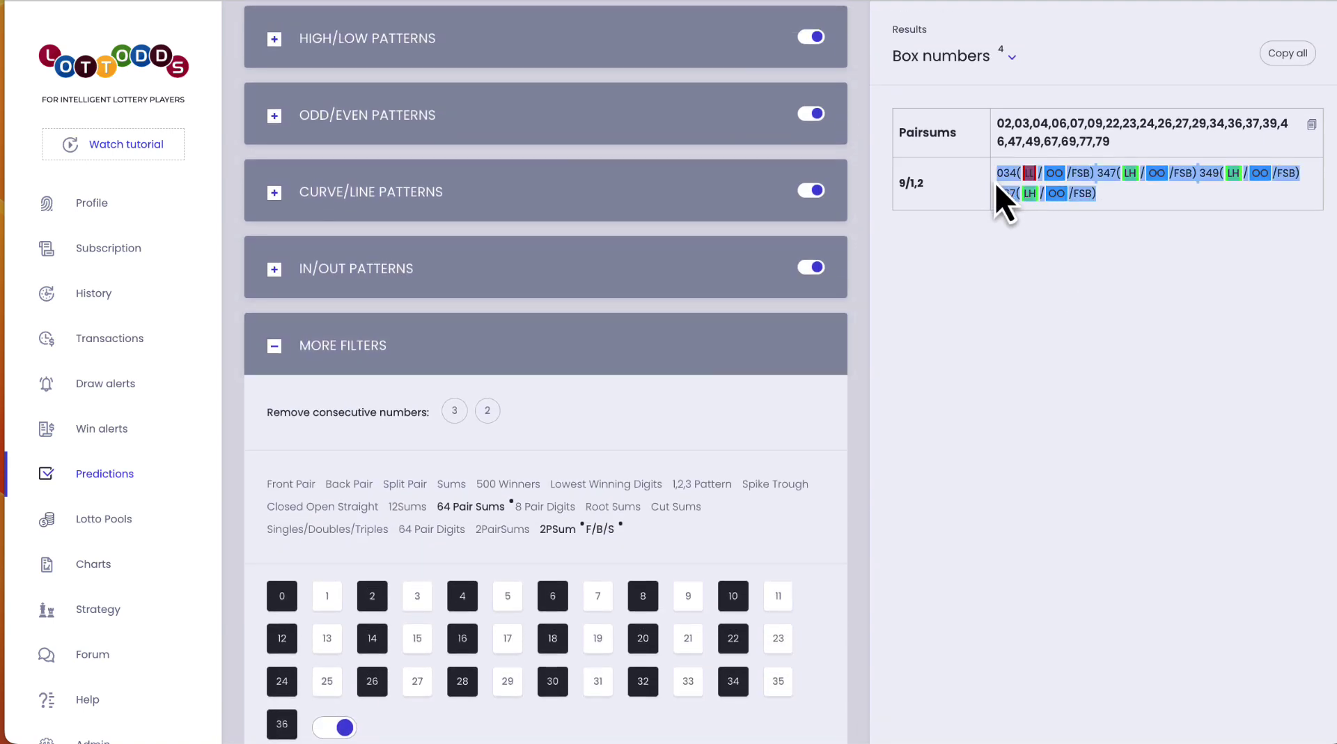
pyautogui.click(1073, 274)
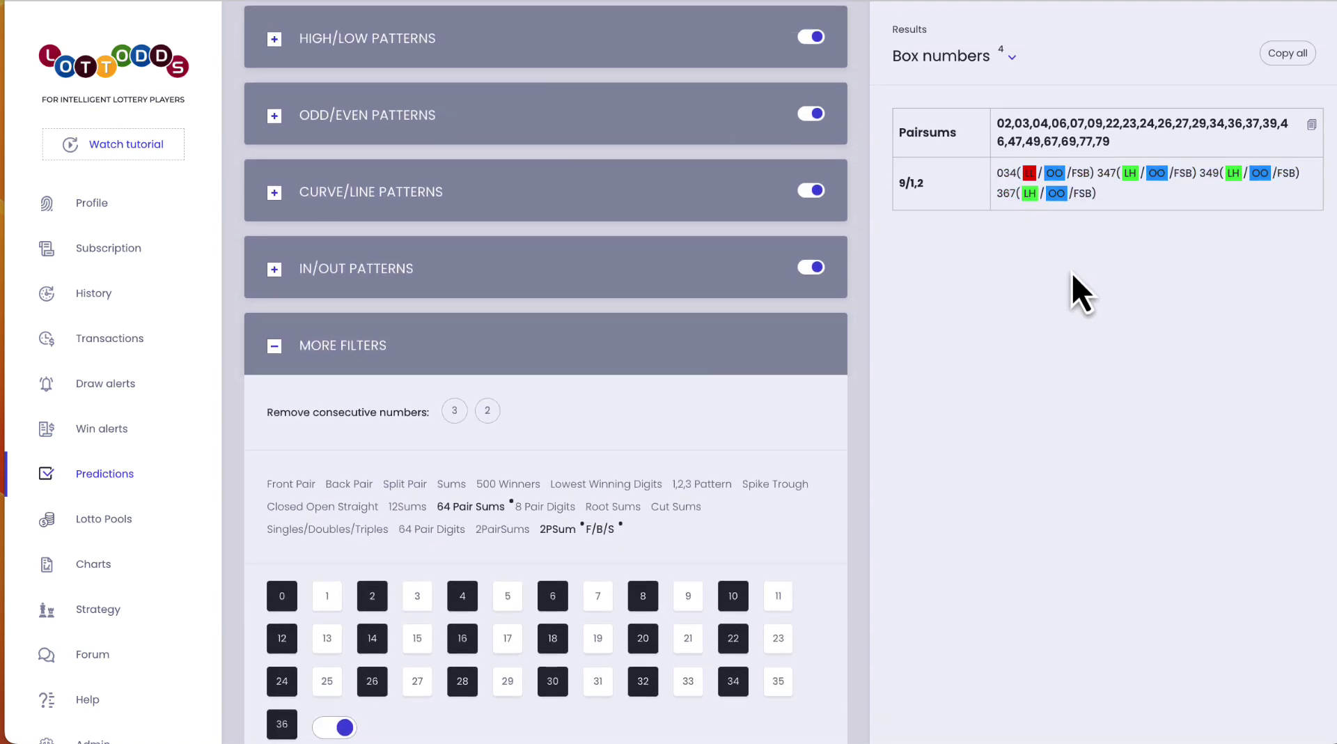
pyautogui.scroll(3, 939, 224)
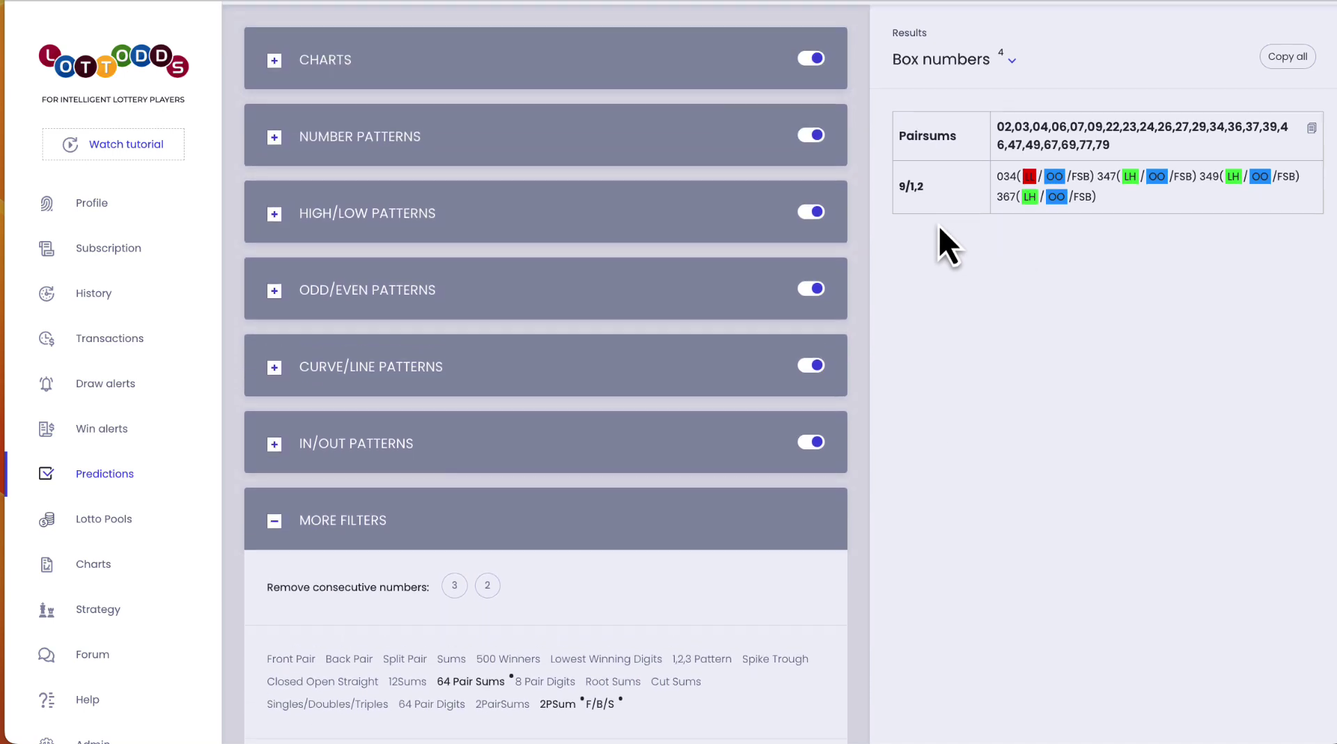
pyautogui.scroll(1, 939, 225)
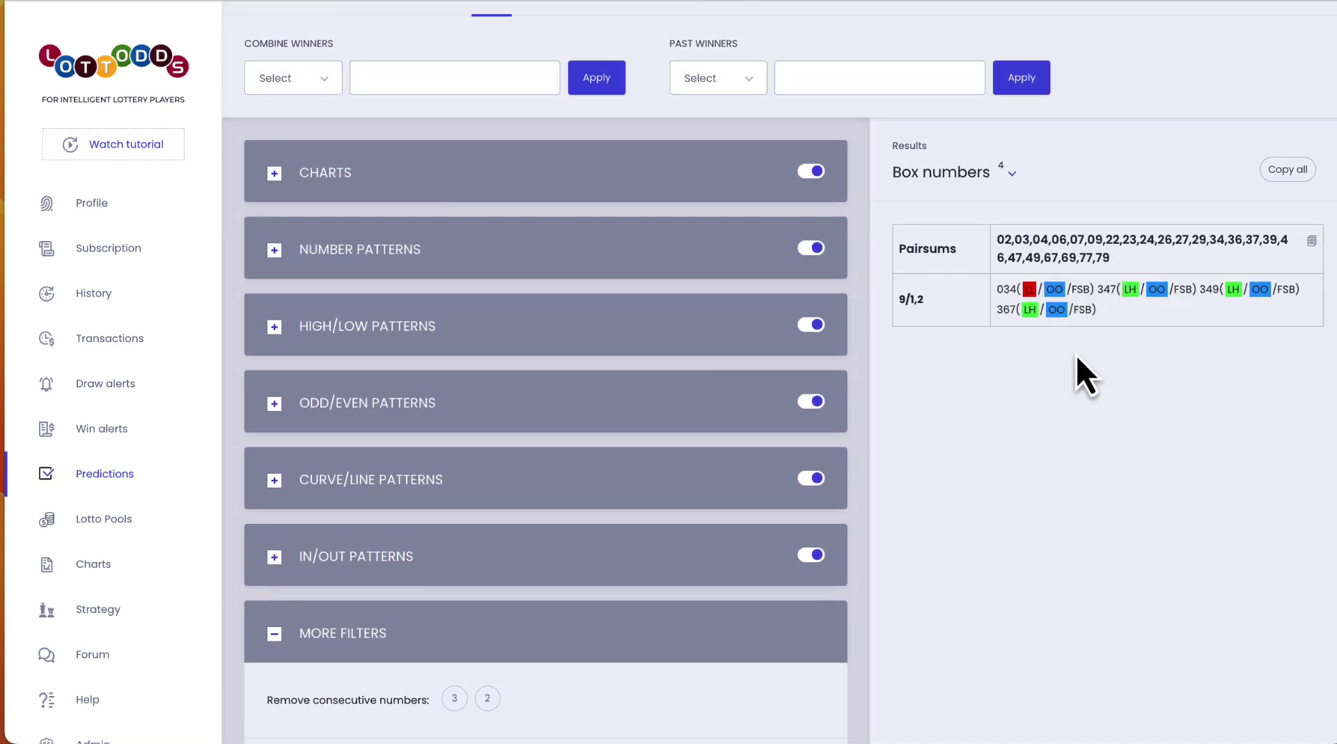
# In the 2PairSums filter, exclude LL front pairs so 034 drops out
pyautogui.scroll(-5, 697, 351)
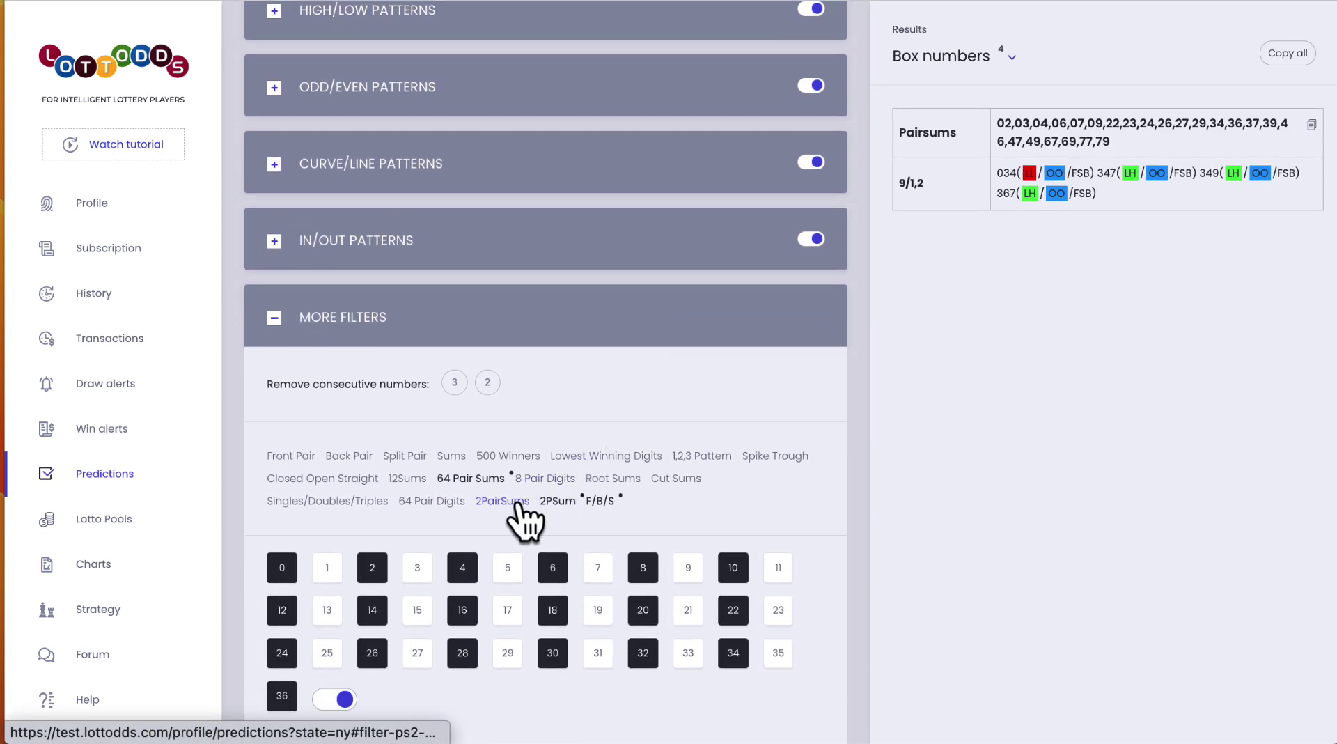
pyautogui.click(516, 502)
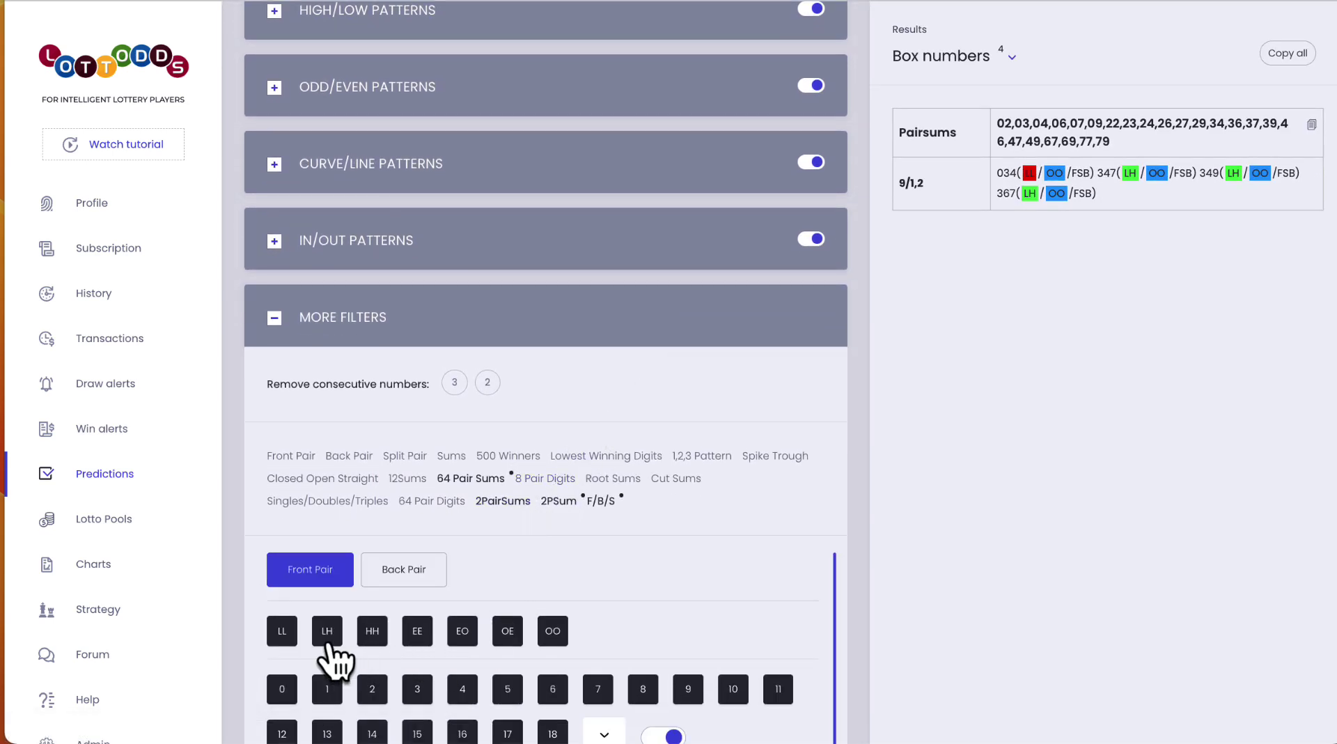
pyautogui.click(285, 636)
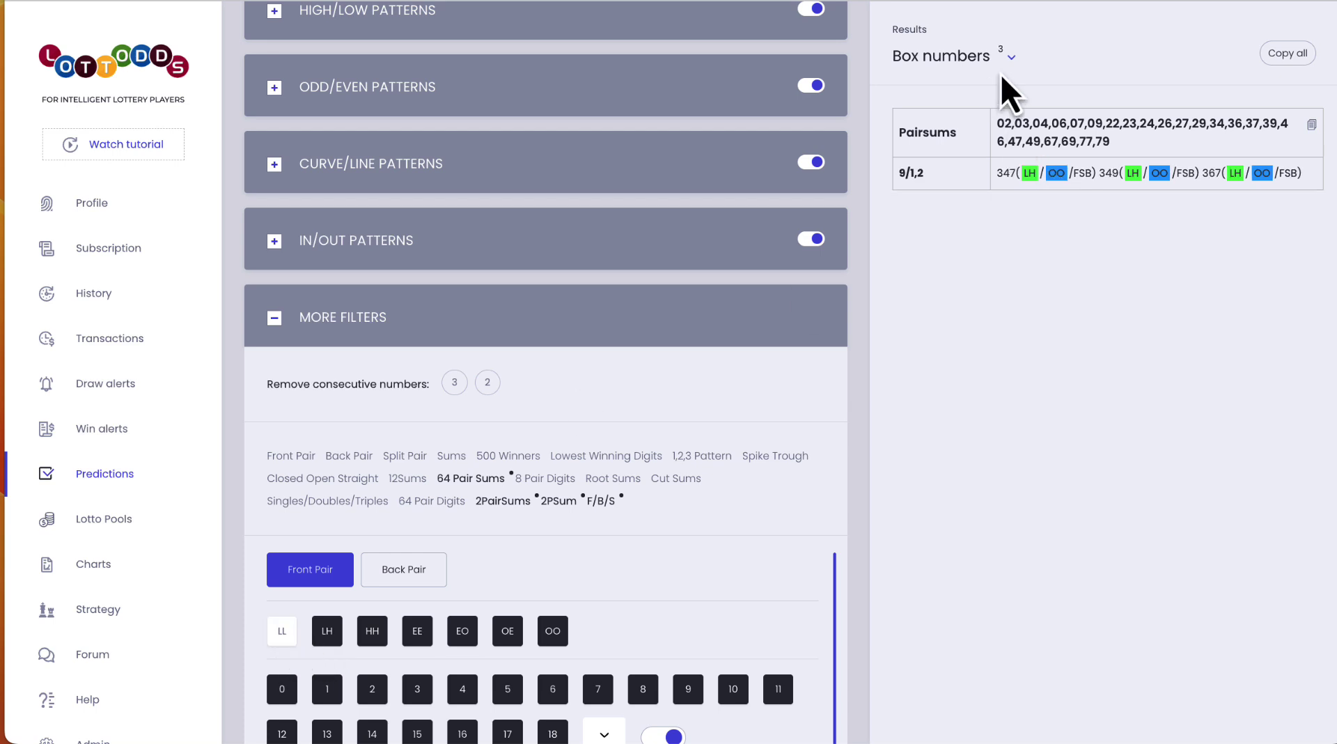
pyautogui.scroll(4, 1014, 277)
pyautogui.scroll(2, 1014, 278)
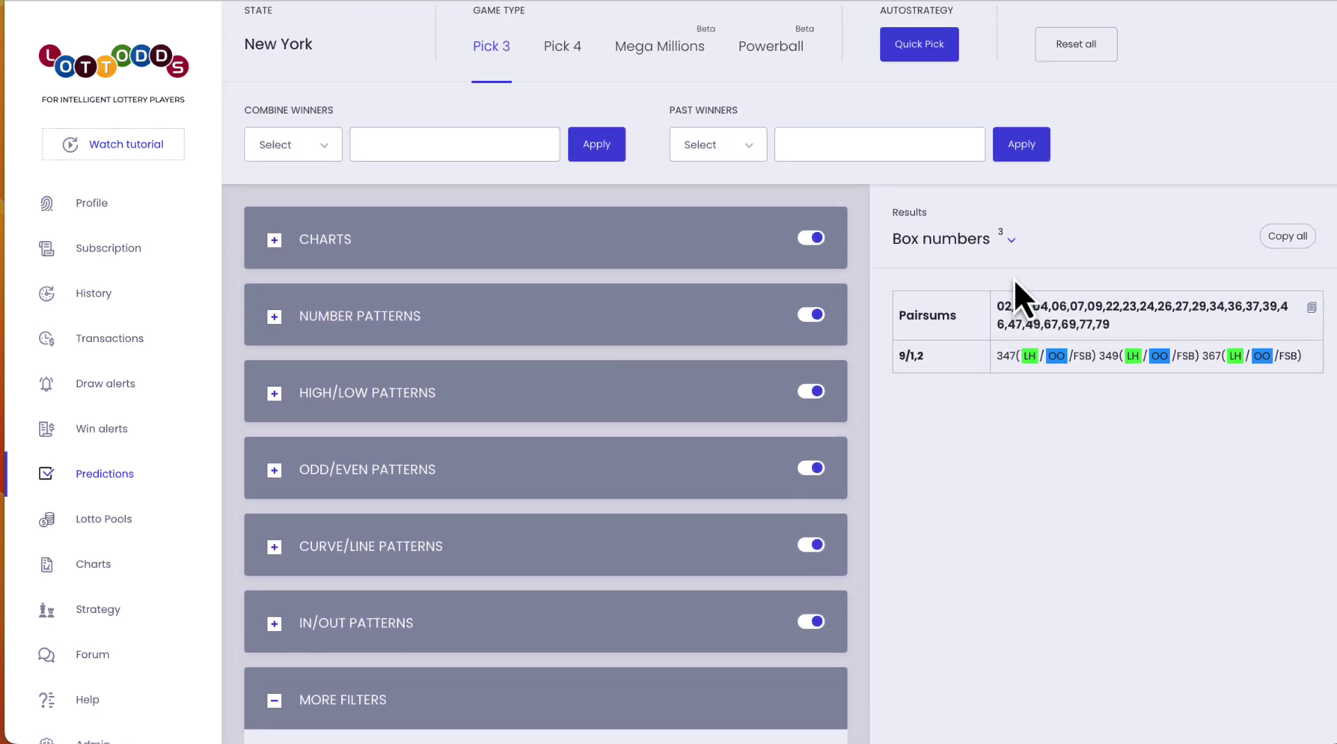
pyautogui.click(331, 151)
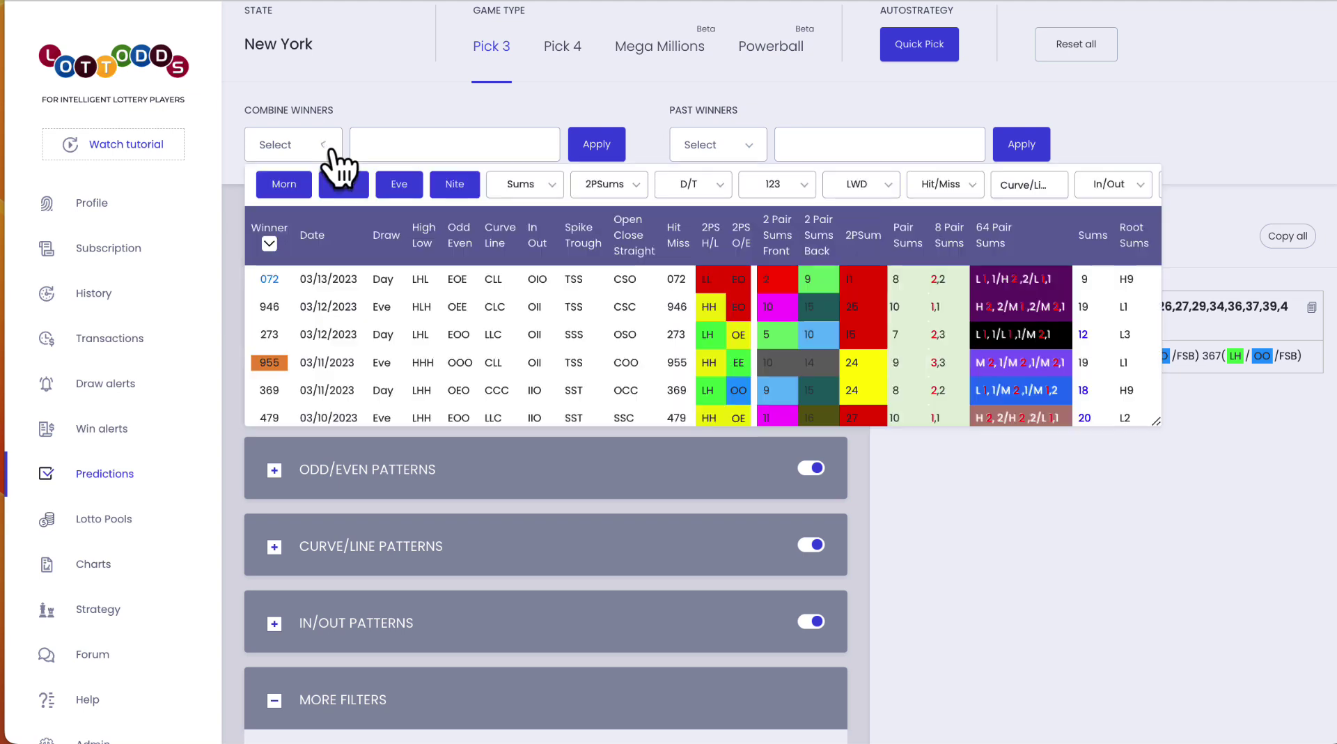
pyautogui.click(268, 243)
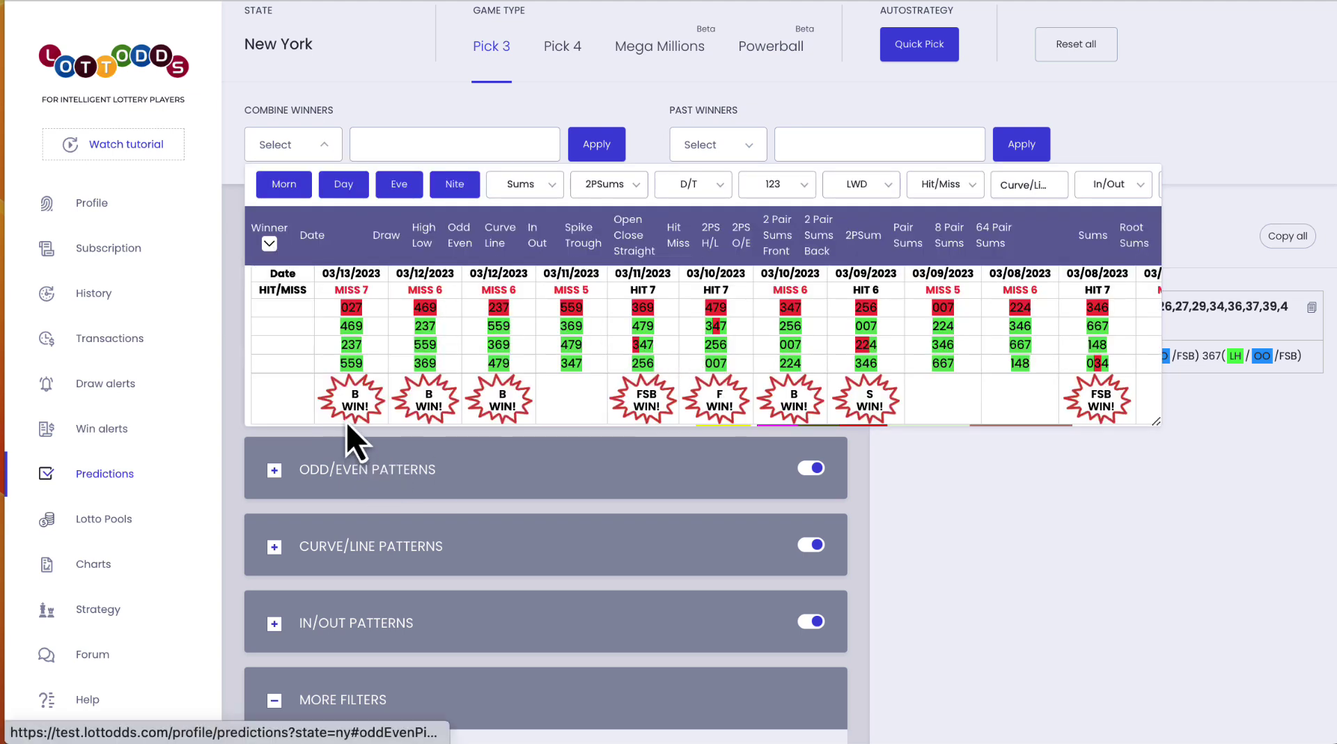
pyautogui.click(269, 243)
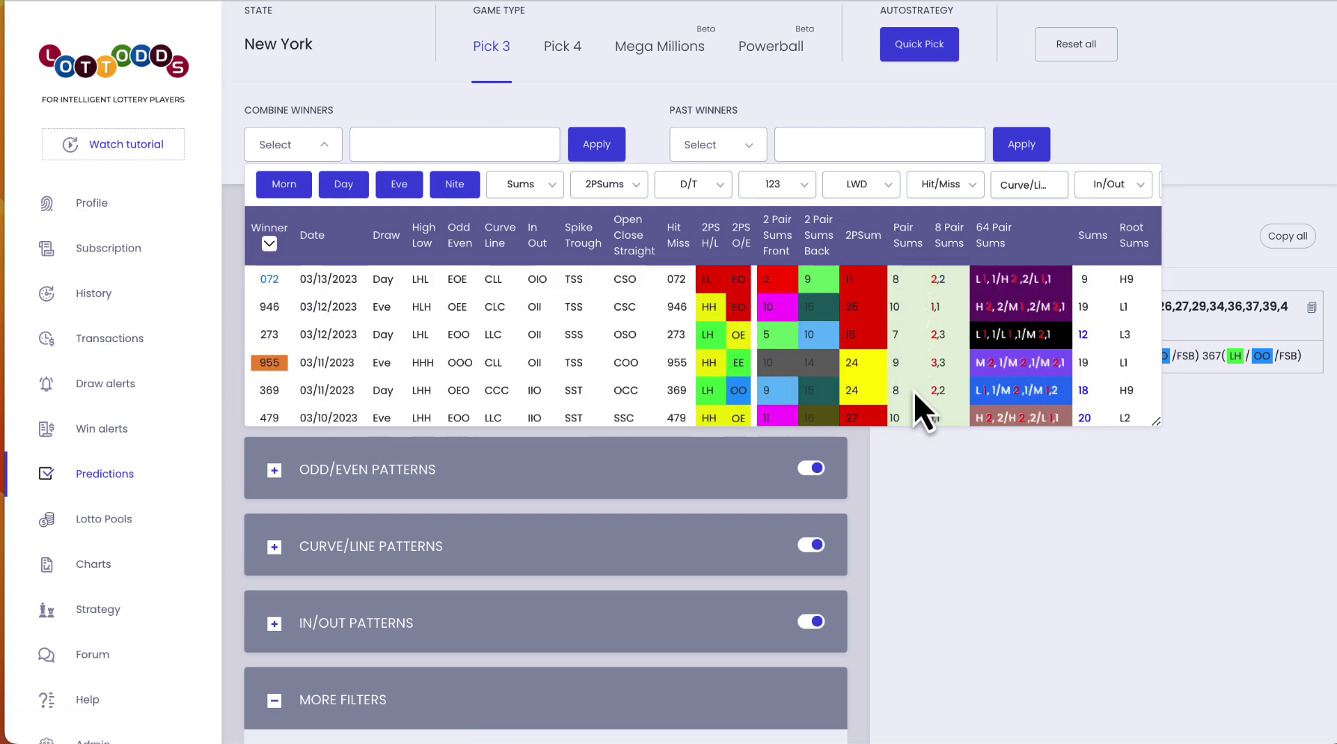
pyautogui.scroll(-2, 935, 401)
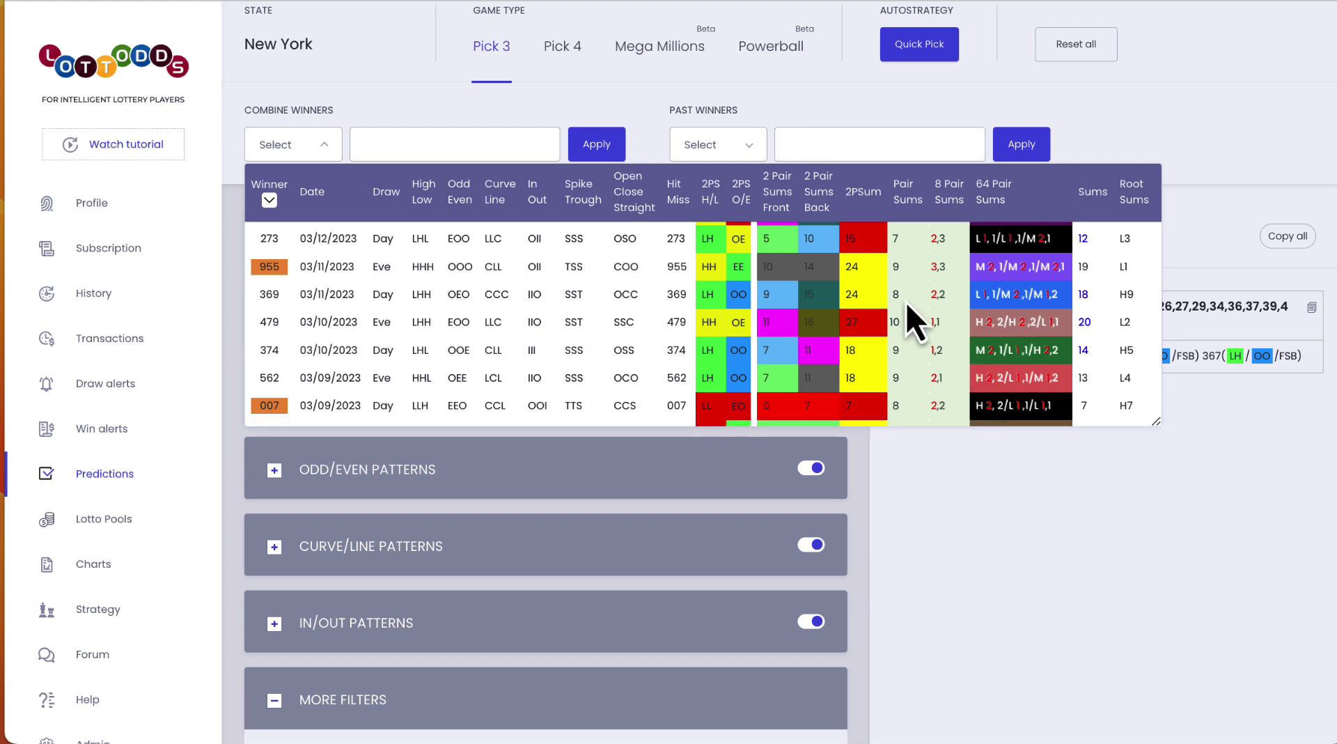
pyautogui.scroll(3, 905, 302)
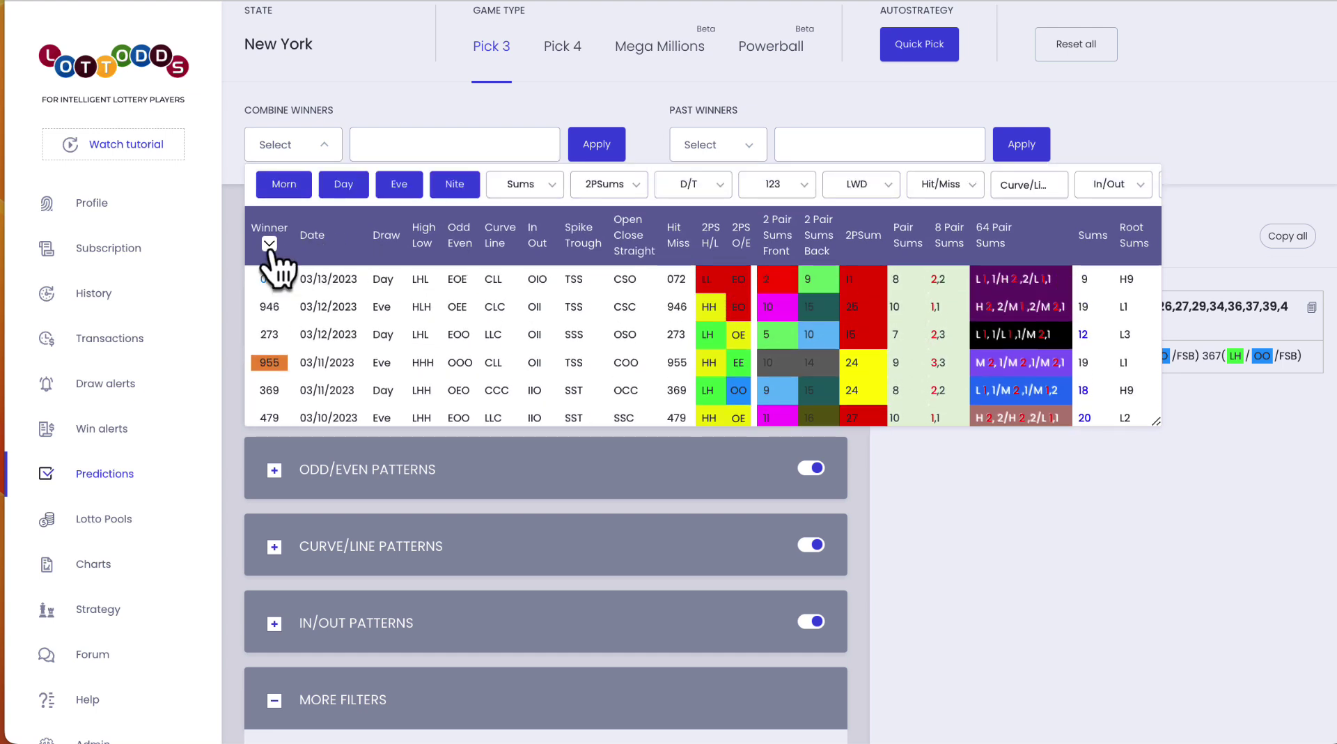
pyautogui.click(269, 243)
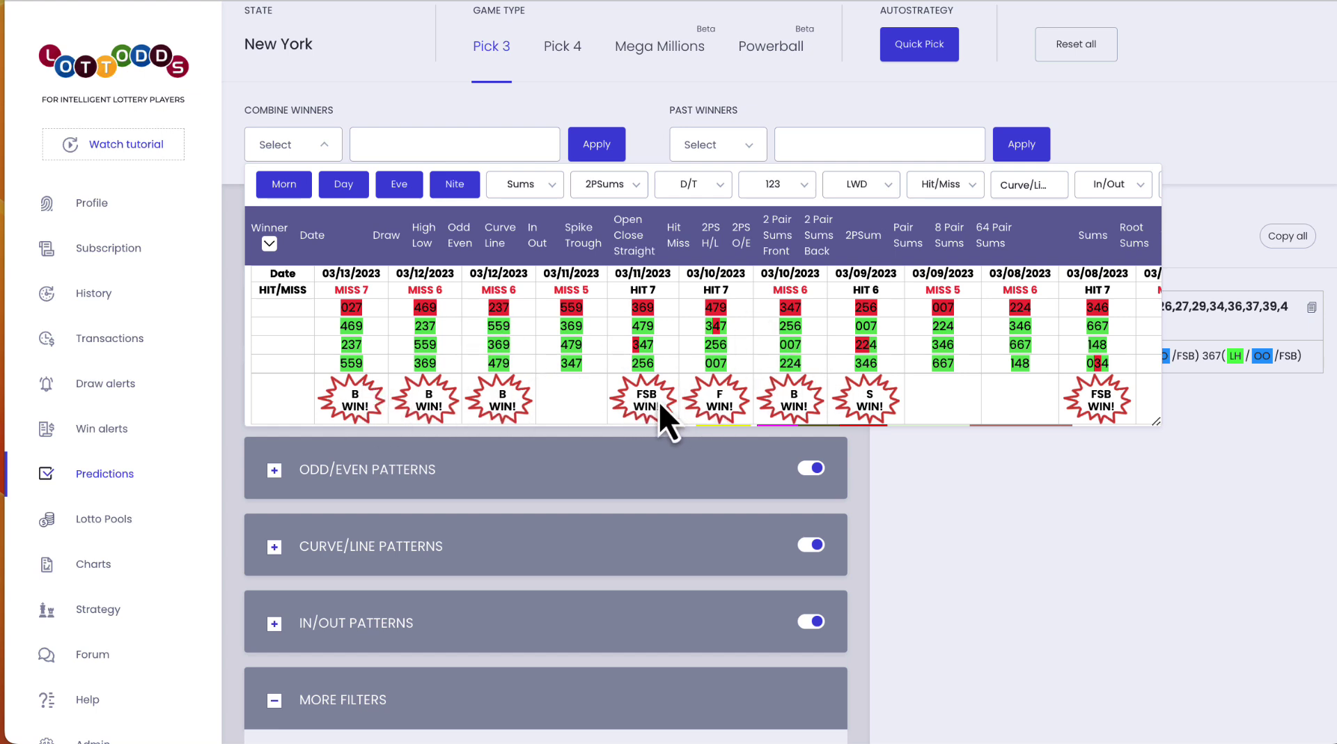
pyautogui.click(955, 474)
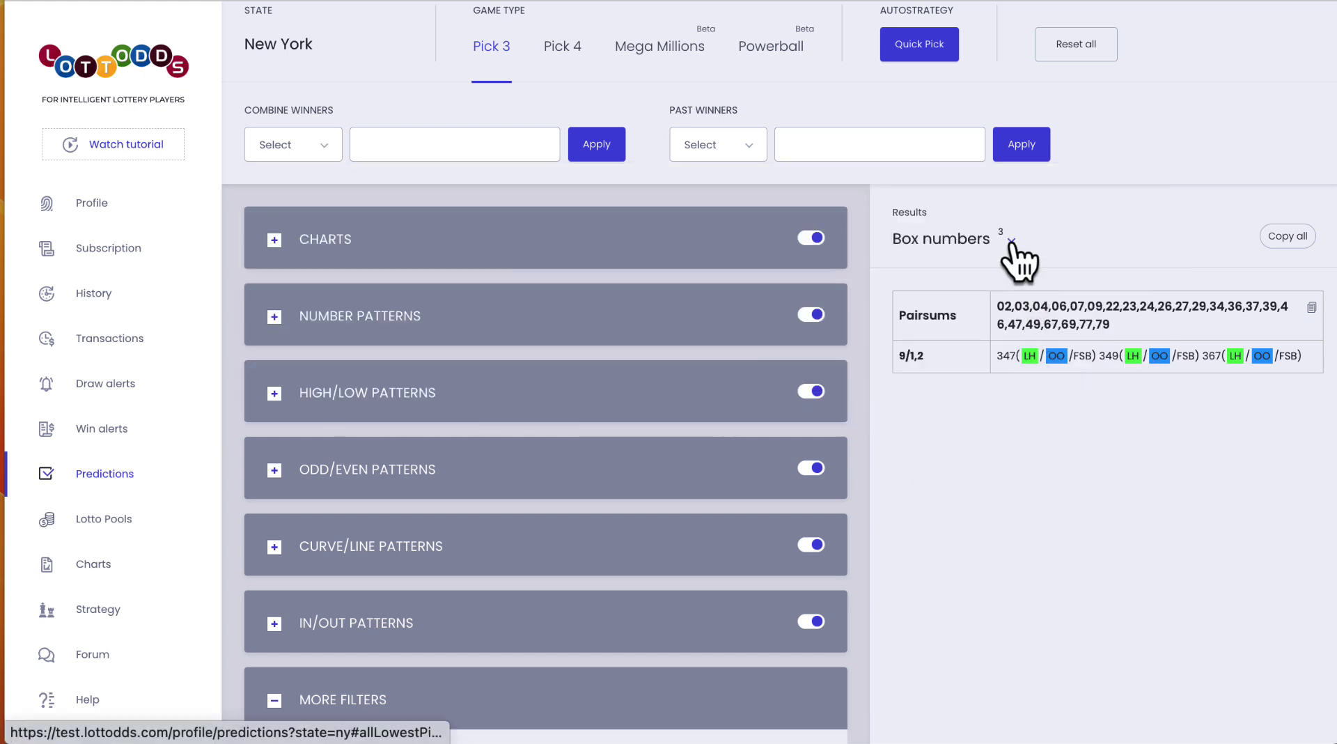
# Check the recent winners table, then highlight the 9/1,2 group holding 347, 349 and 367
pyautogui.click(327, 149)
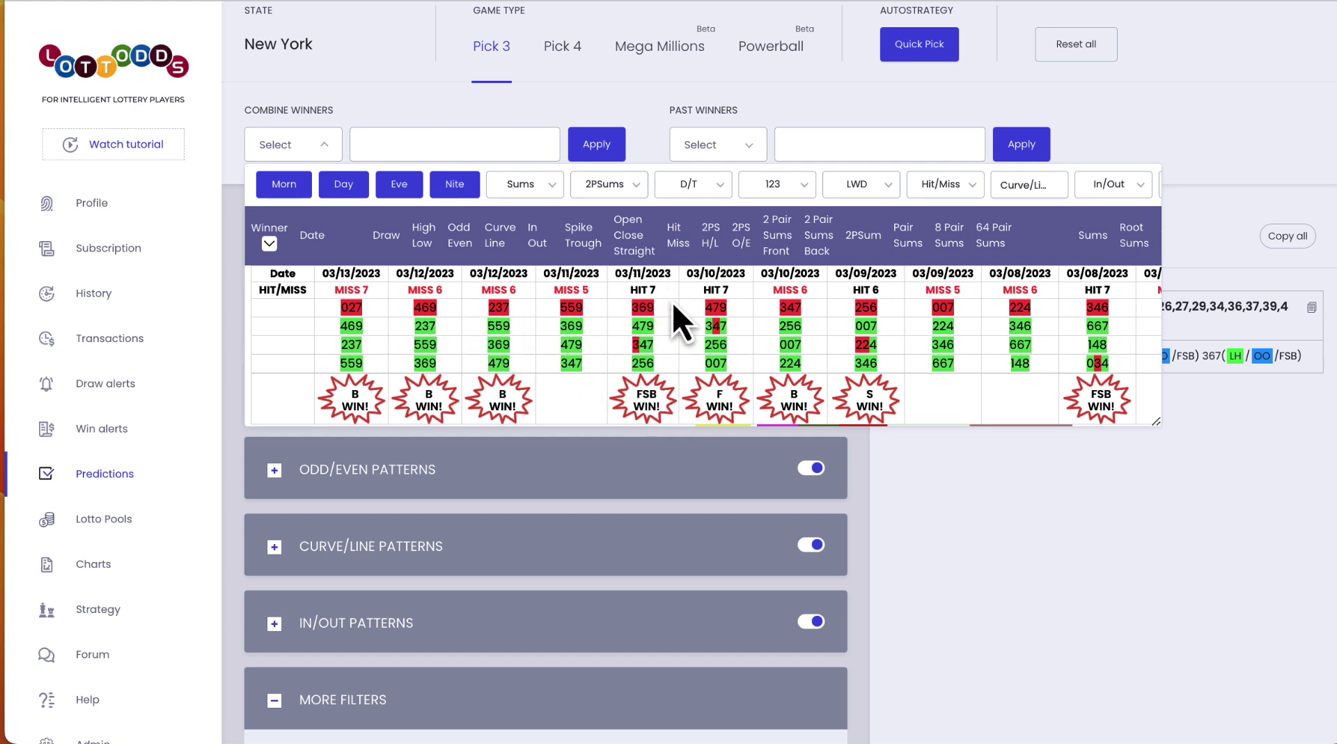
pyautogui.click(948, 502)
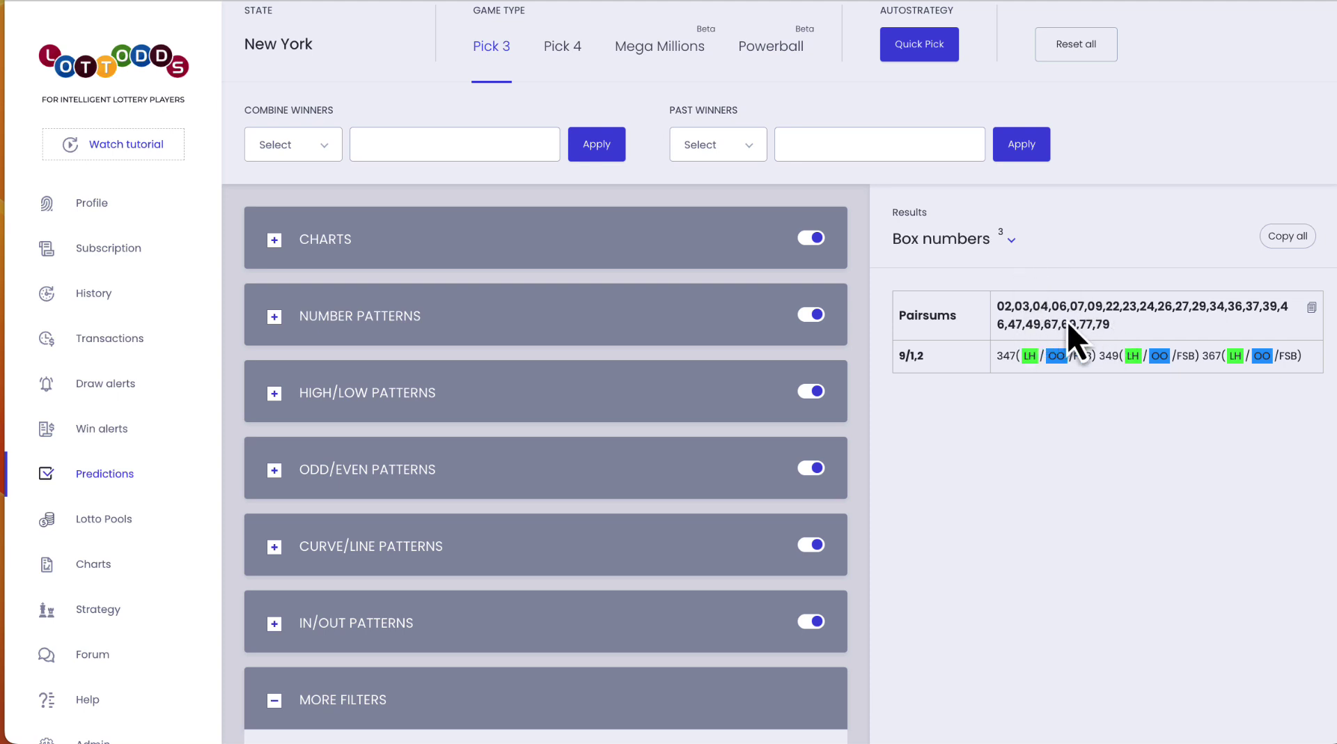
pyautogui.moveTo(923, 70)
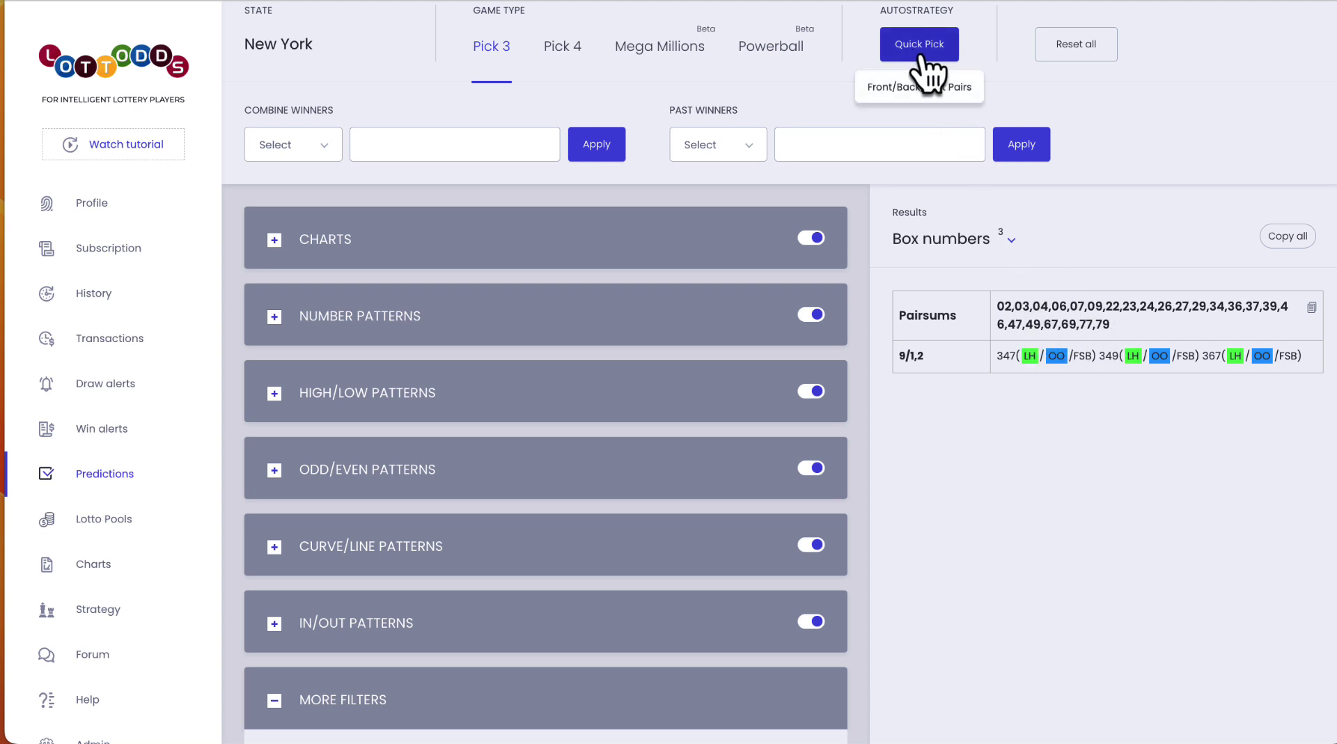
pyautogui.moveTo(929, 360); pyautogui.dragTo(904, 360)
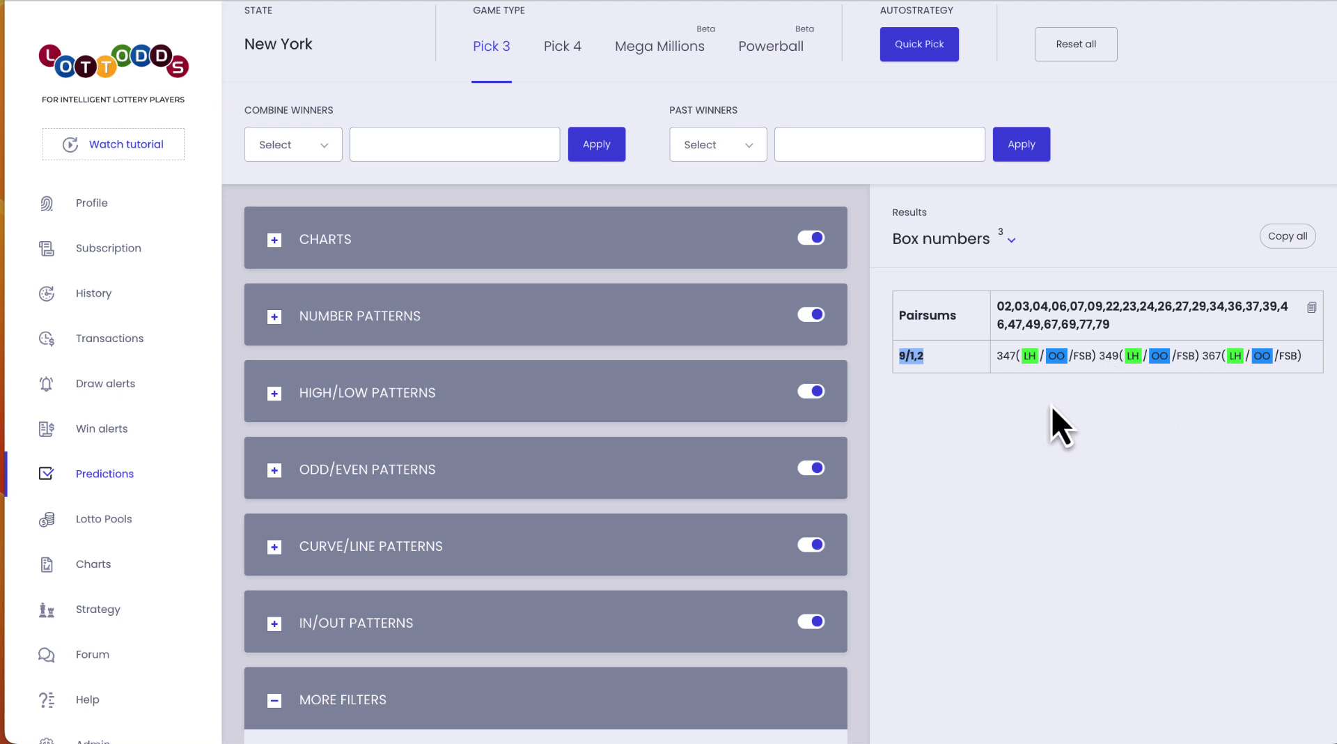
pyautogui.scroll(-1, 965, 372)
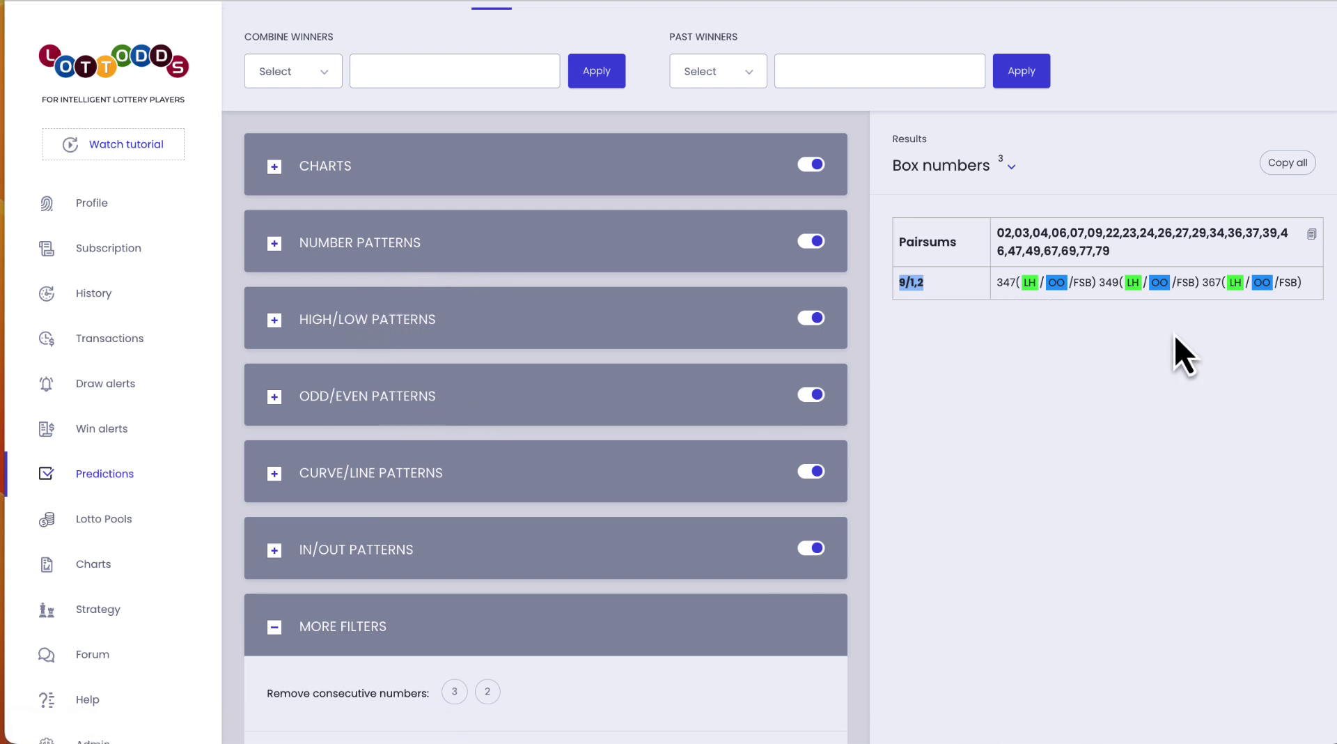
pyautogui.scroll(2, 1177, 348)
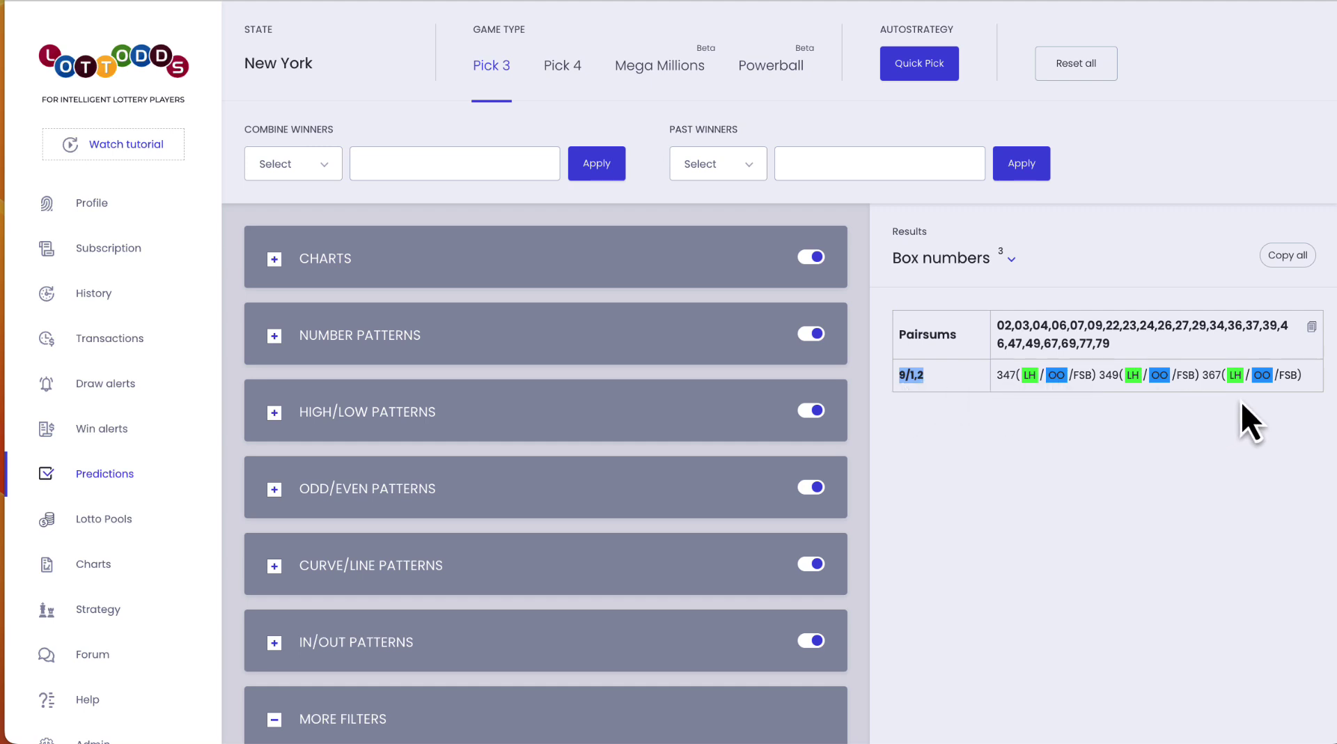
# Filter the past winners history to exclude draws with pair sums 7, 8, 10 and 11
pyautogui.click(321, 173)
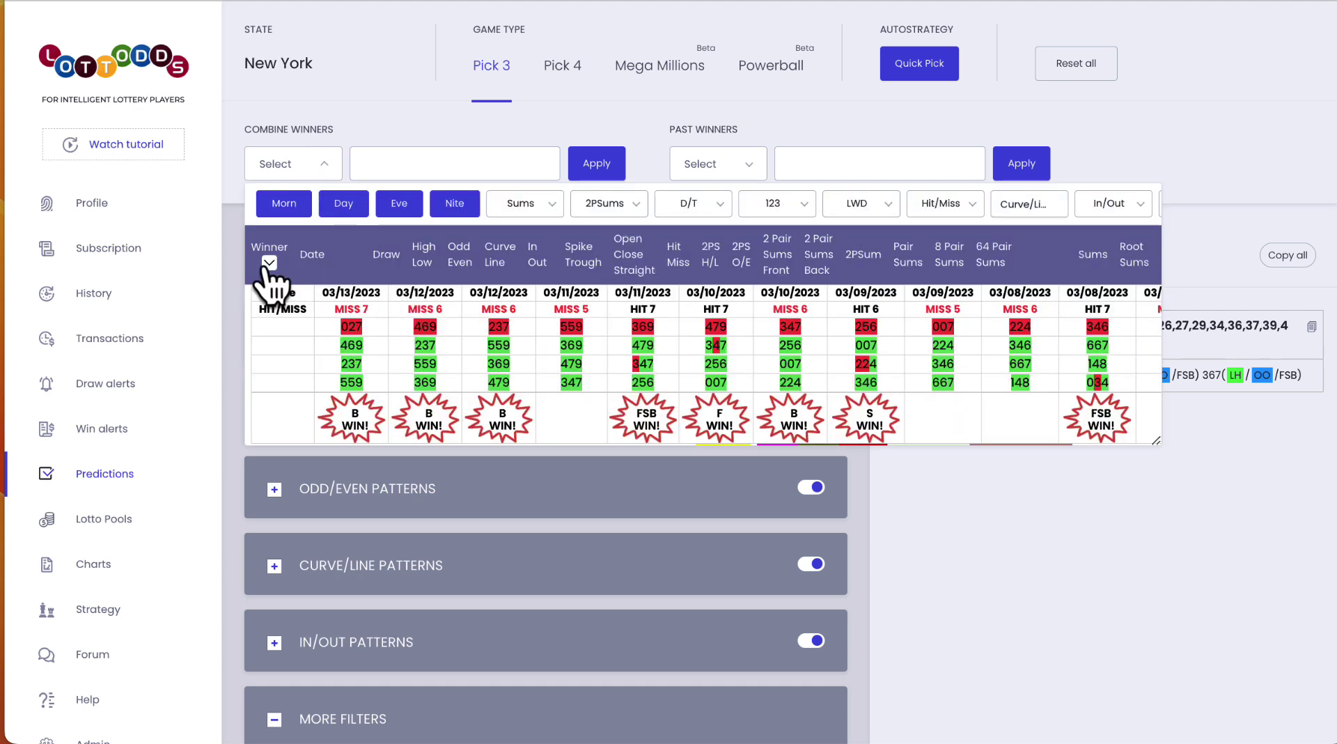
pyautogui.hscroll(5, 886, 212)
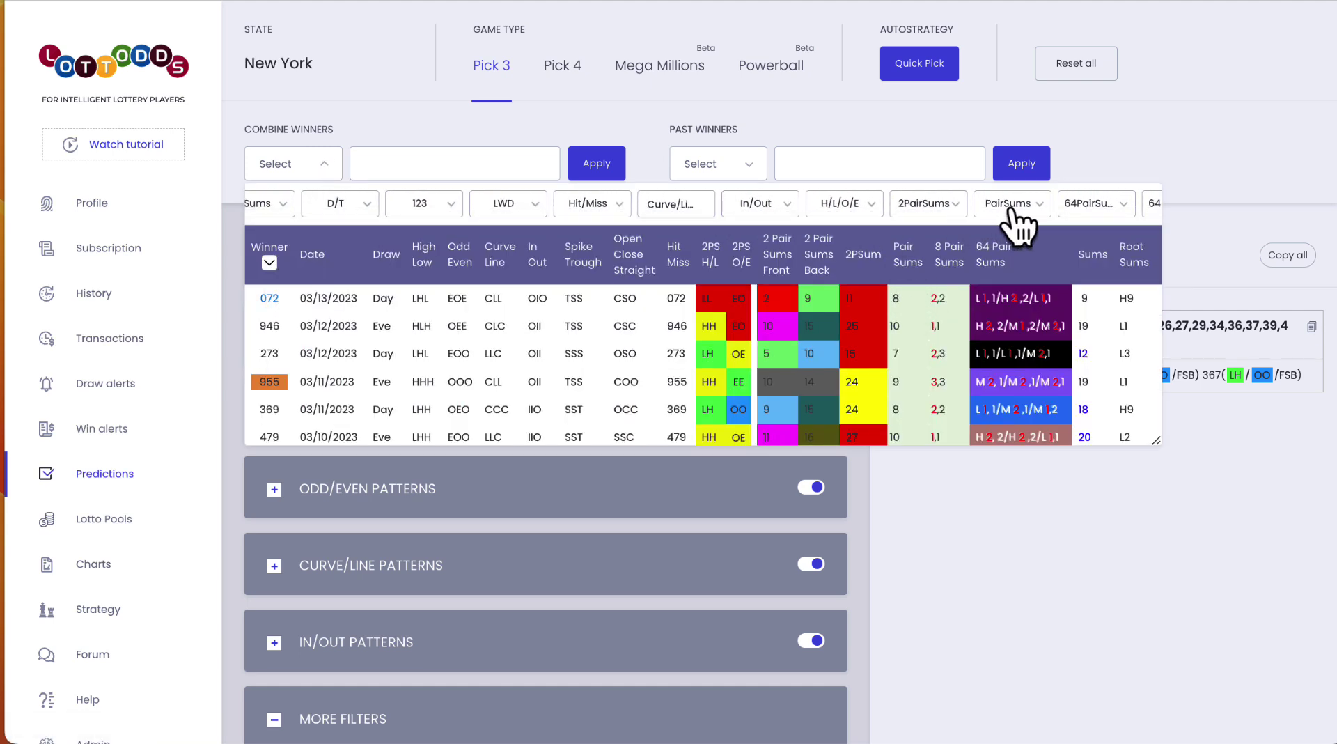
pyautogui.click(1015, 207)
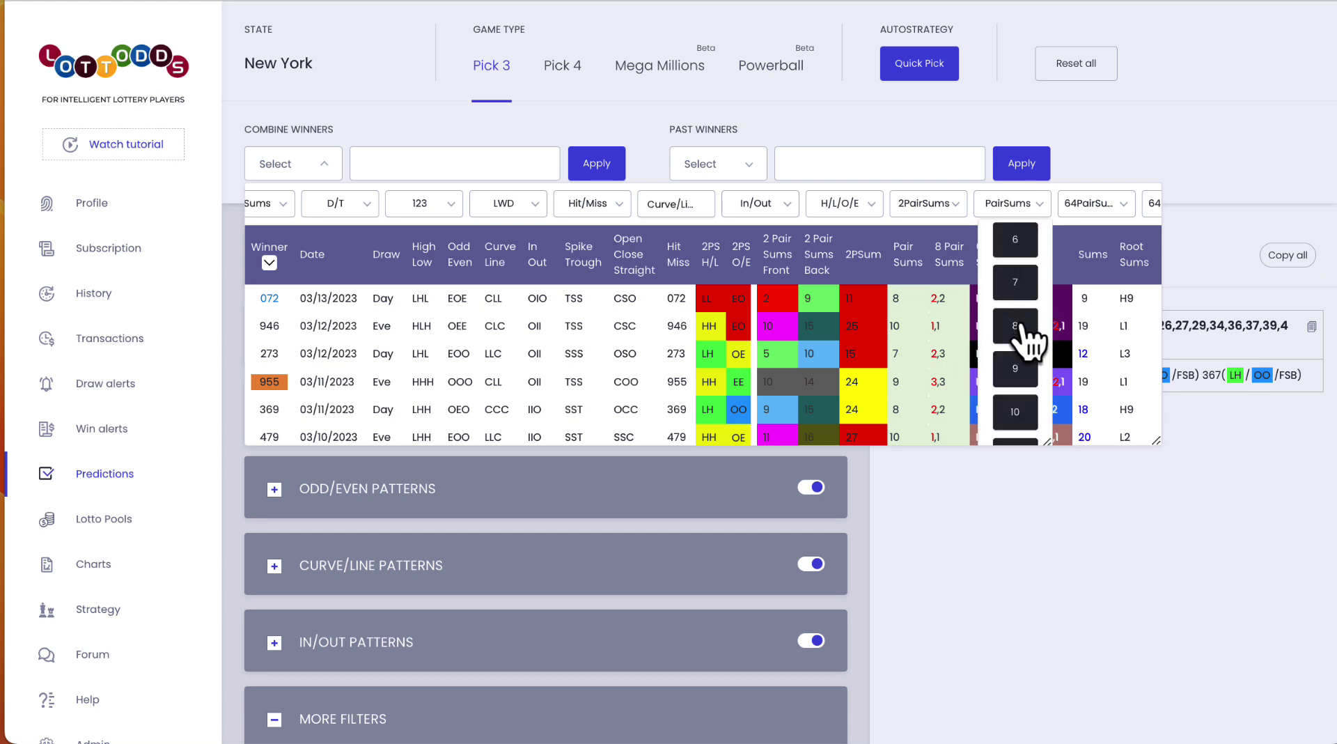
pyautogui.click(1021, 291)
pyautogui.click(1017, 407)
pyautogui.click(1016, 314)
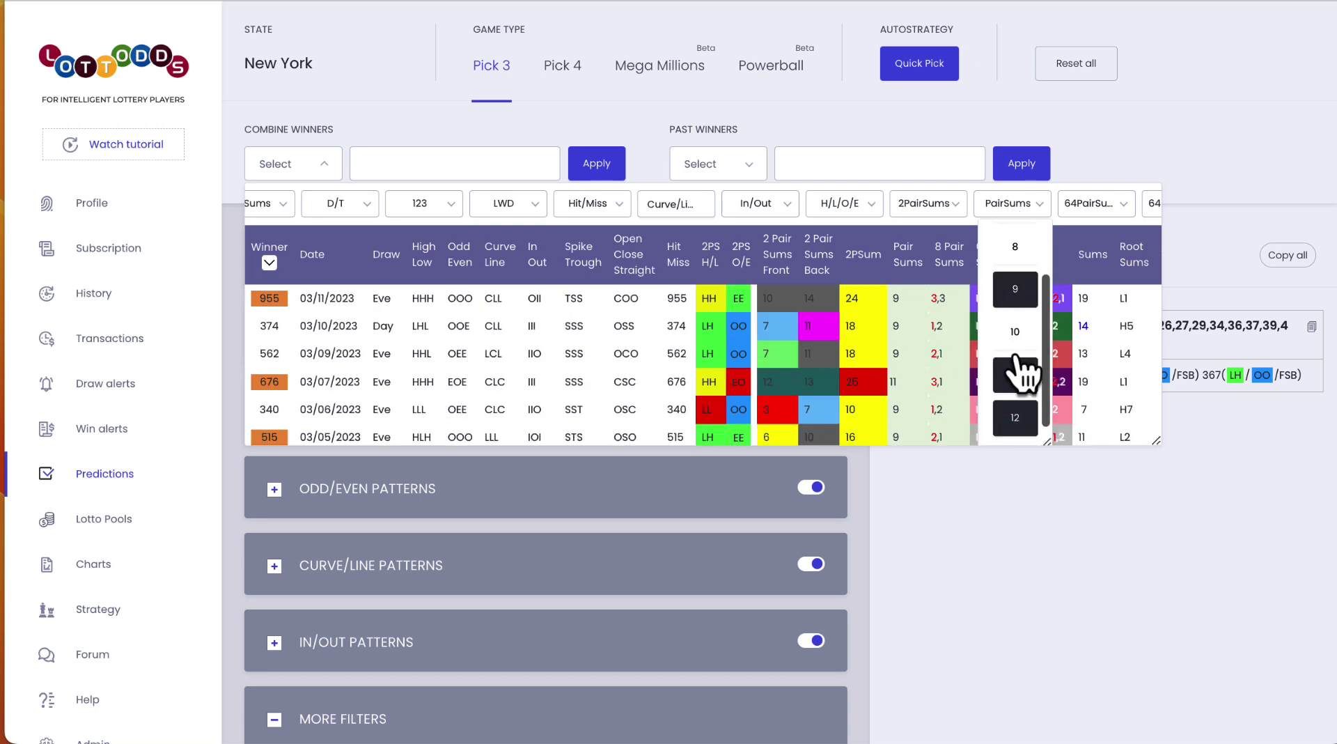
pyautogui.click(1017, 380)
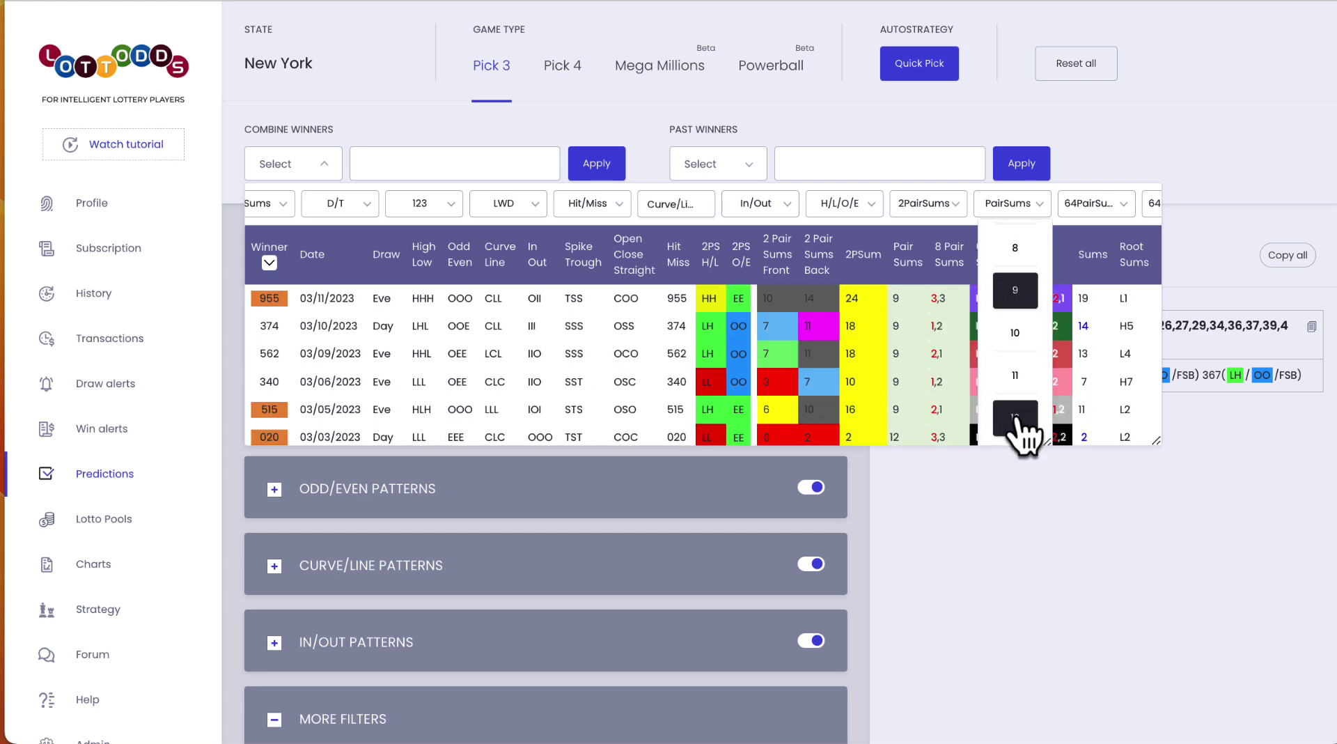
pyautogui.click(1032, 203)
# Exclude every 8-pair sum except 1,2 from the draw history, then close it
pyautogui.hscroll(5, 971, 206)
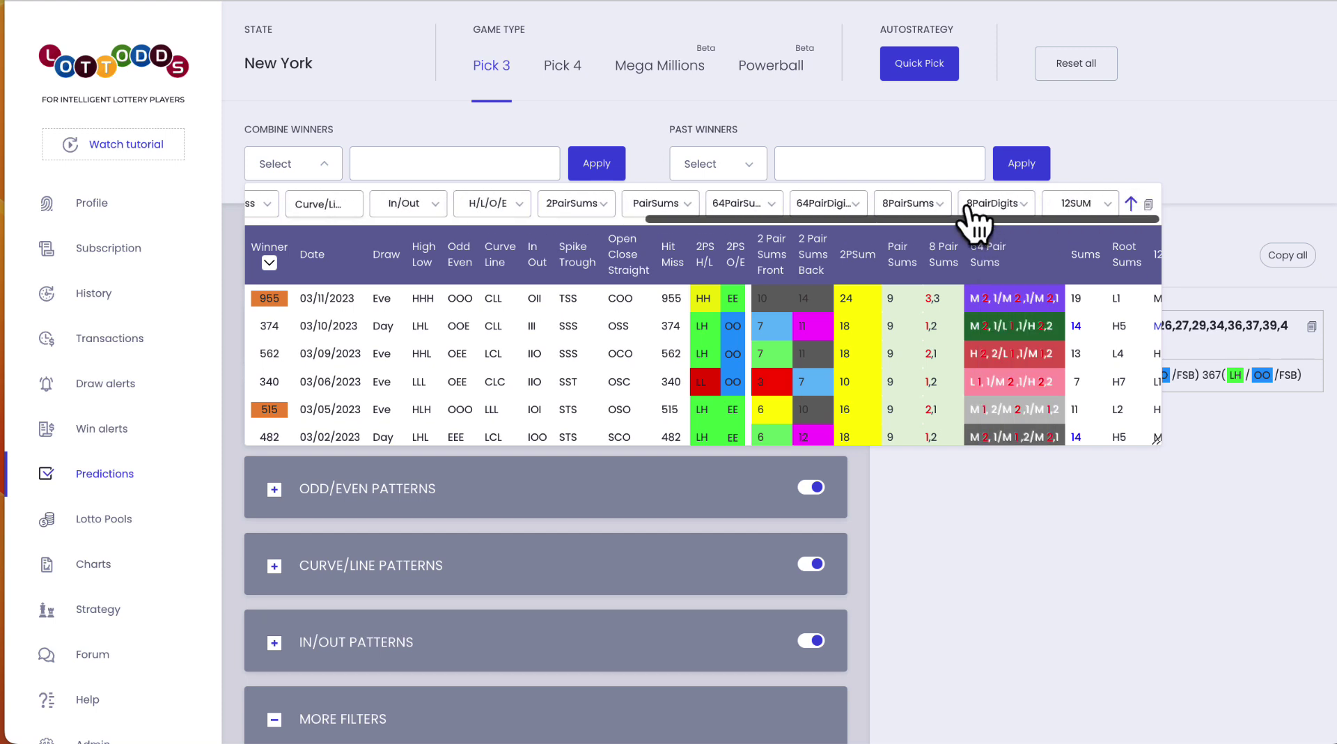
pyautogui.click(926, 207)
pyautogui.click(930, 244)
pyautogui.click(925, 328)
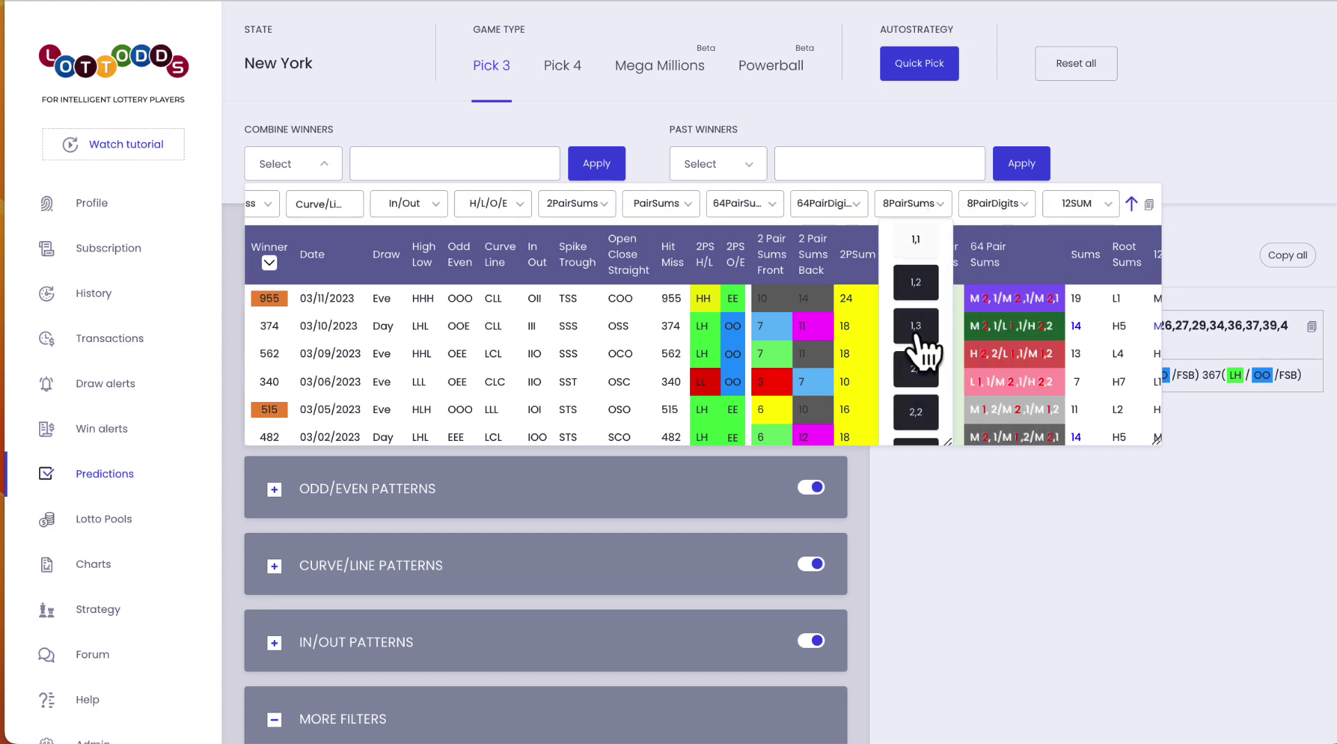
pyautogui.click(923, 367)
pyautogui.click(916, 413)
pyautogui.scroll(-2, 923, 324)
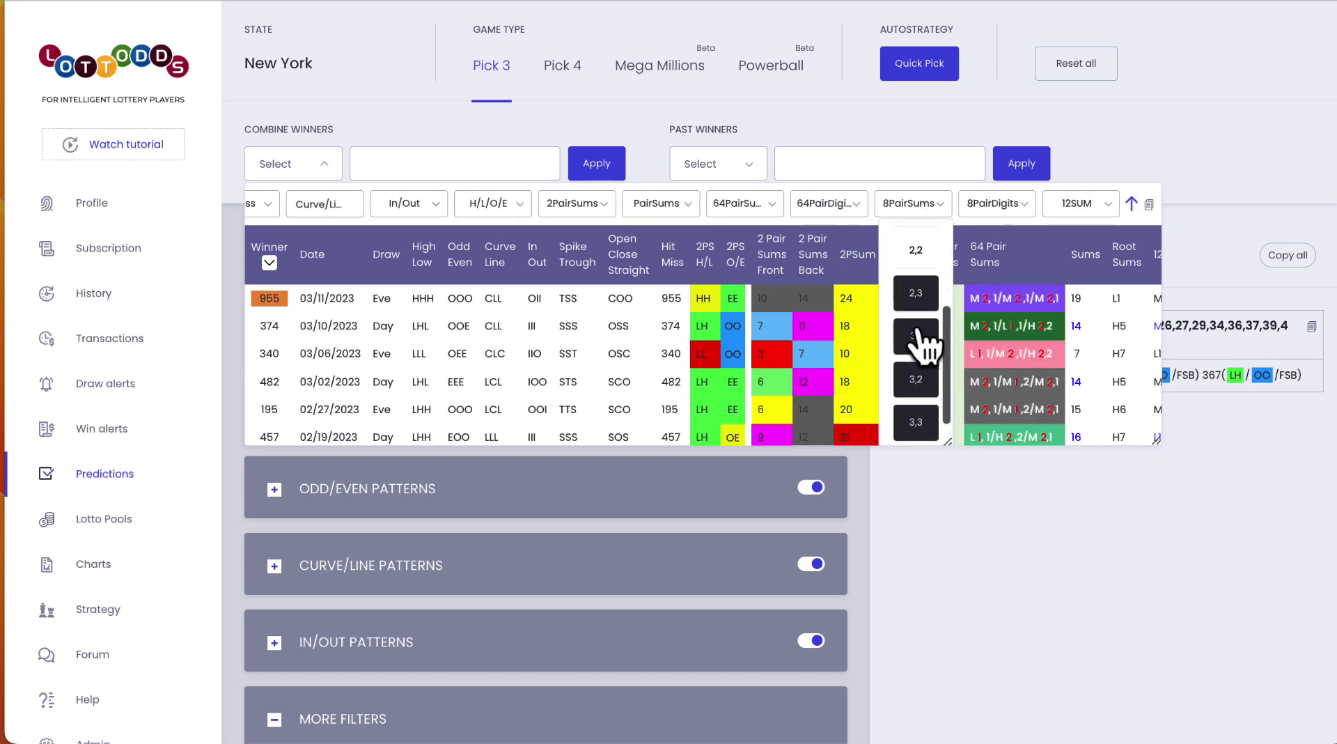
pyautogui.click(905, 299)
pyautogui.click(911, 341)
pyautogui.click(916, 379)
pyautogui.click(918, 418)
pyautogui.click(941, 208)
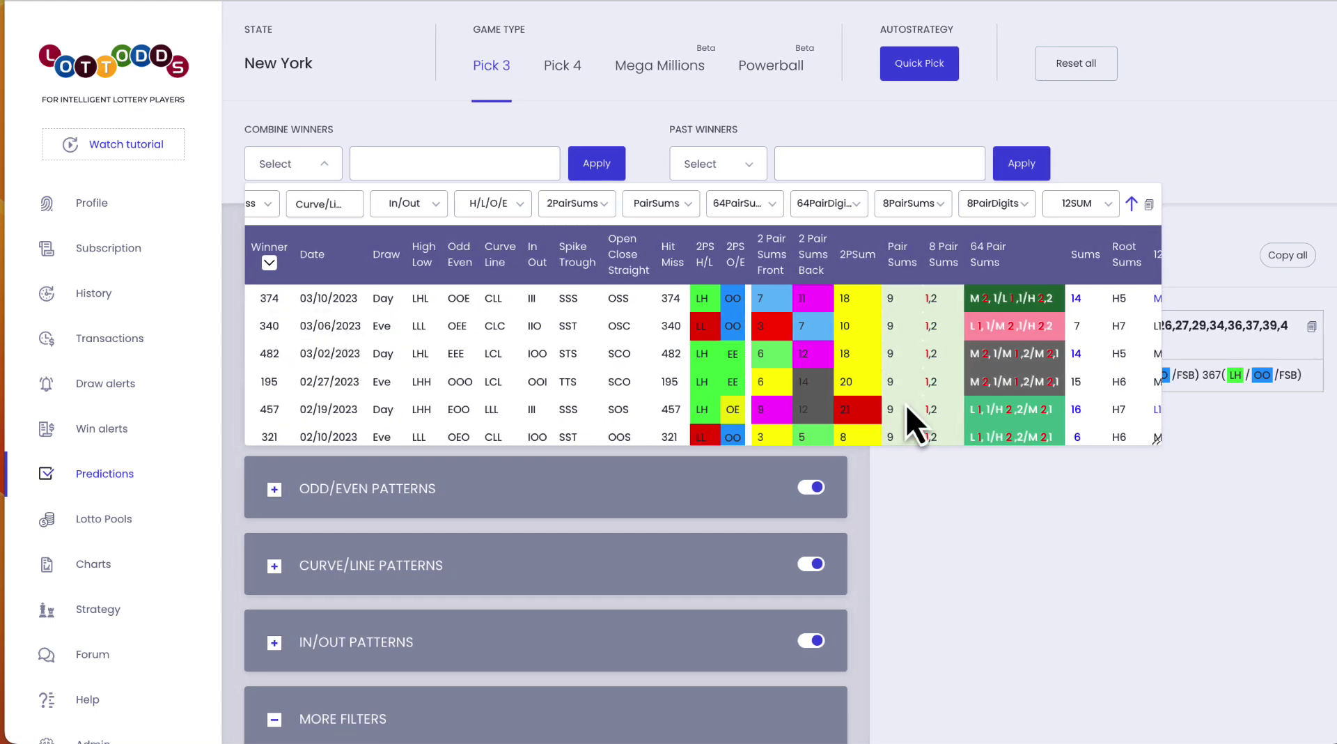
pyautogui.click(1153, 499)
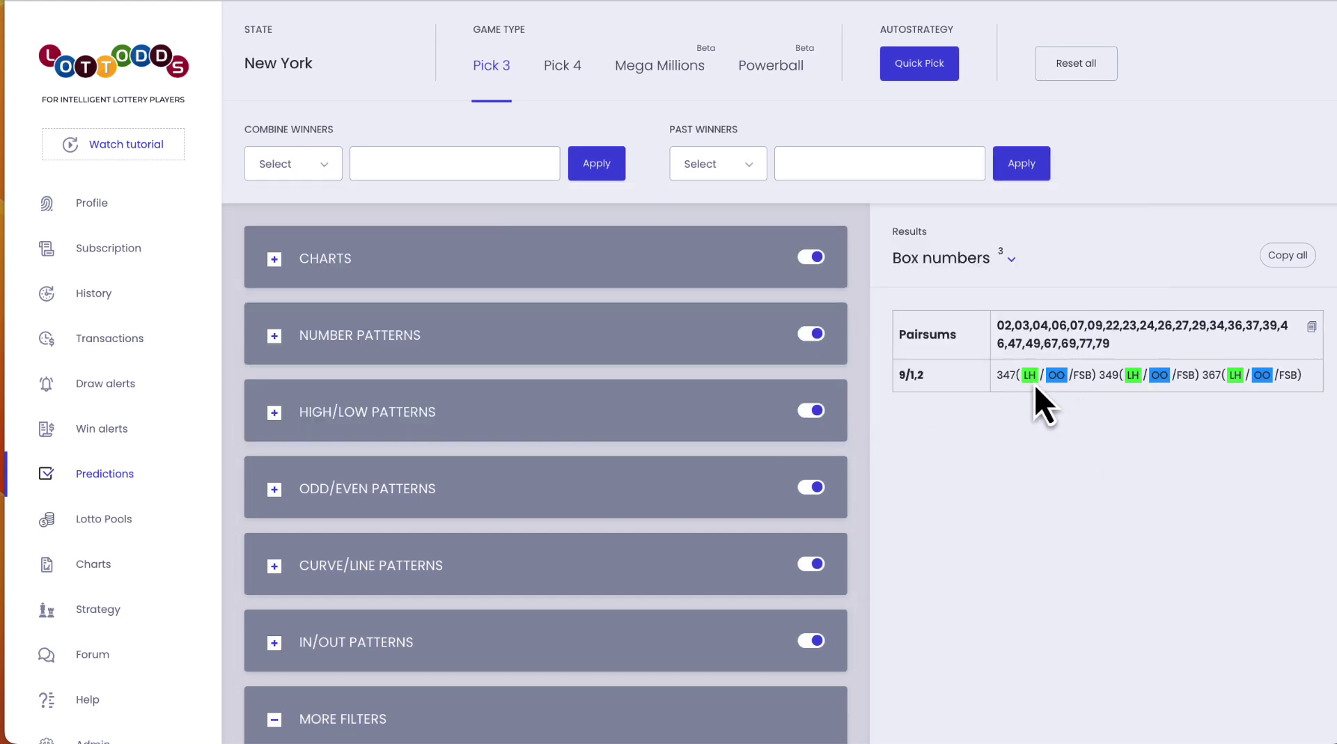
# Filter the reopened winners history to LH and OO draws by excluding LL, HH, EE and OE, and narrow the table
pyautogui.click(321, 175)
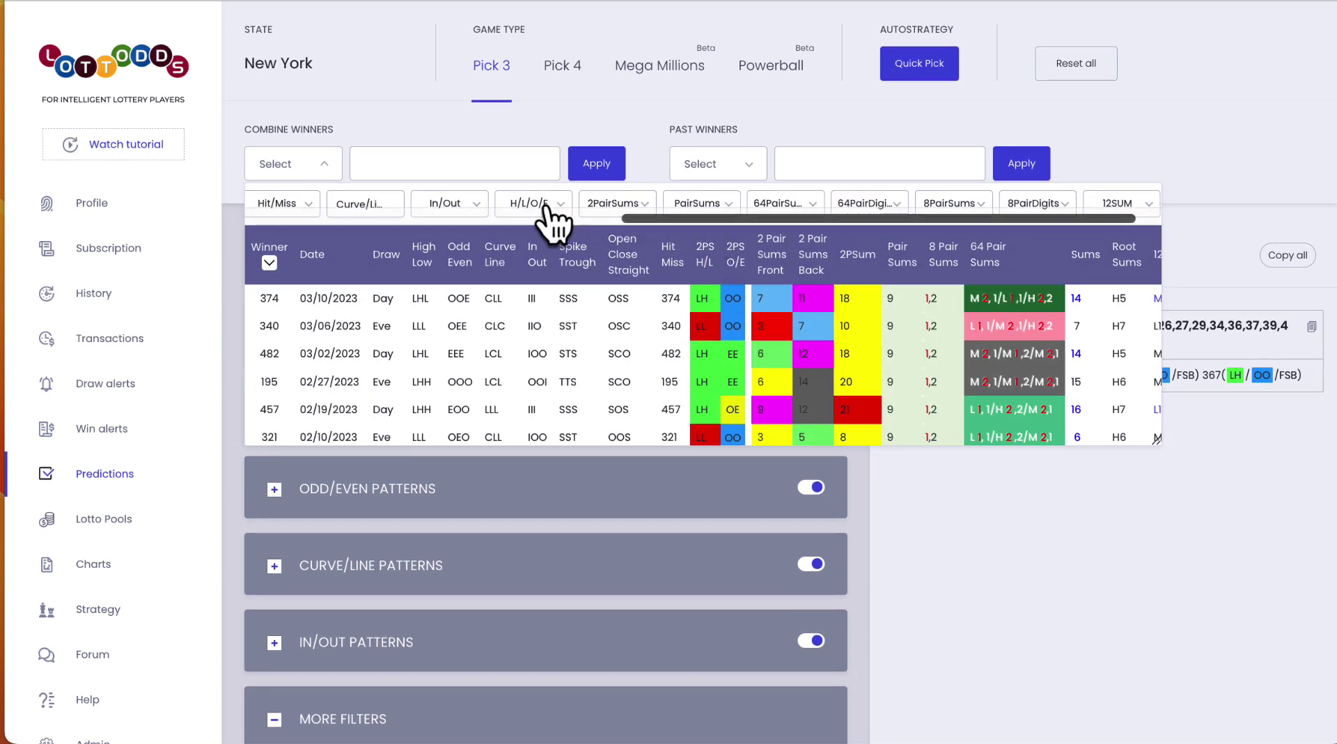
pyautogui.click(540, 209)
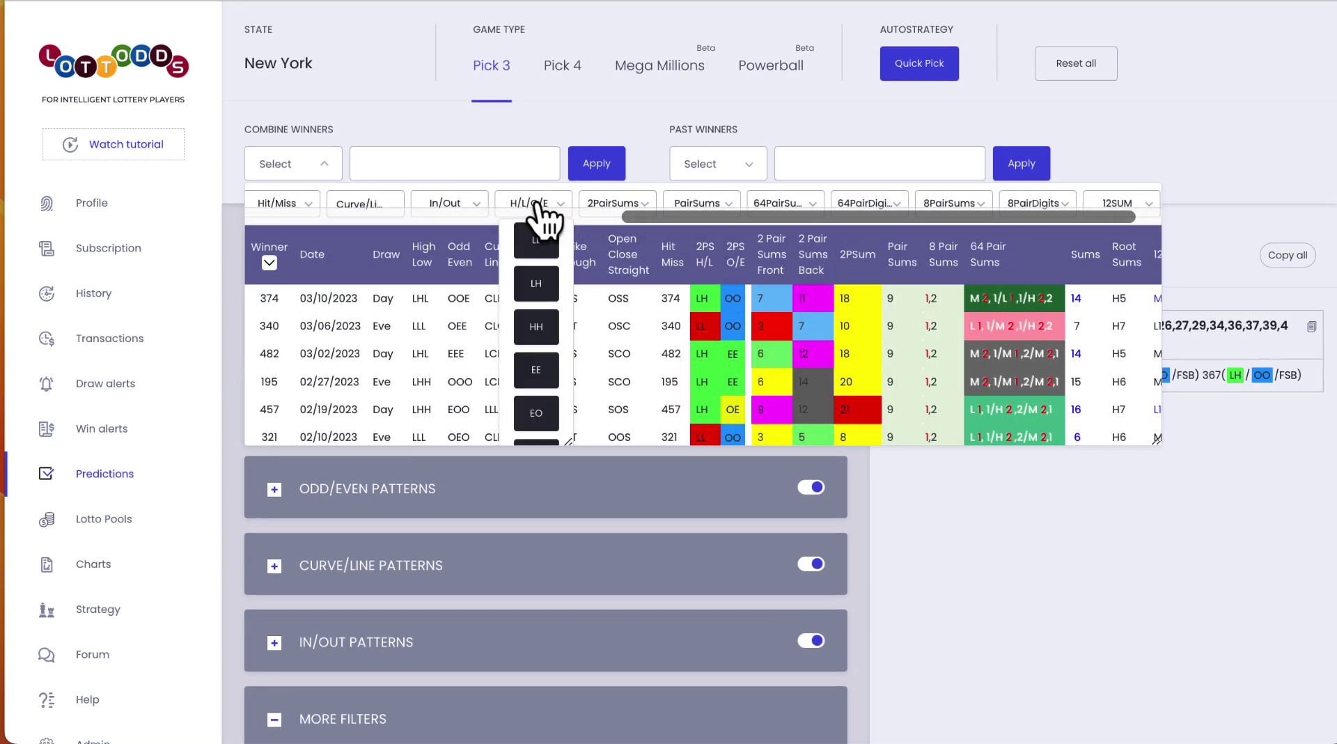
pyautogui.click(537, 259)
pyautogui.click(536, 325)
pyautogui.scroll(-1, 533, 334)
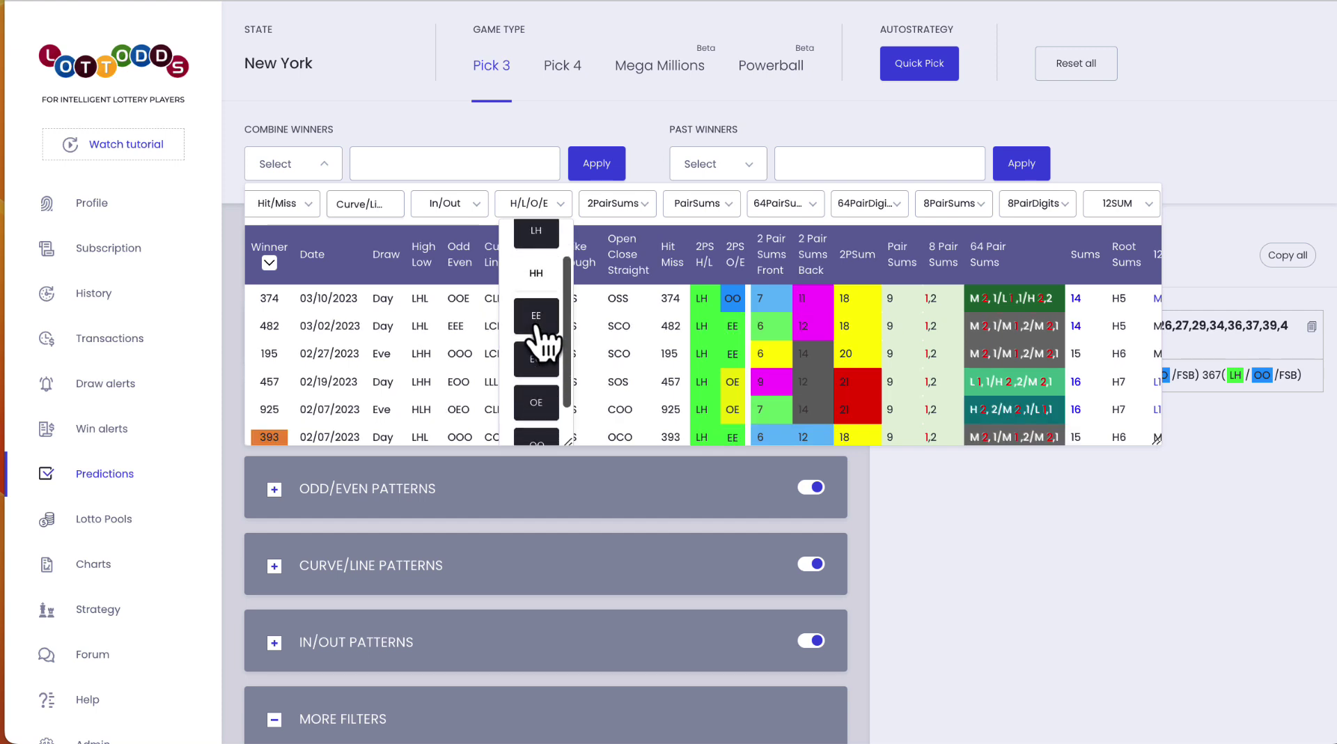
pyautogui.click(533, 323)
pyautogui.scroll(-1, 537, 376)
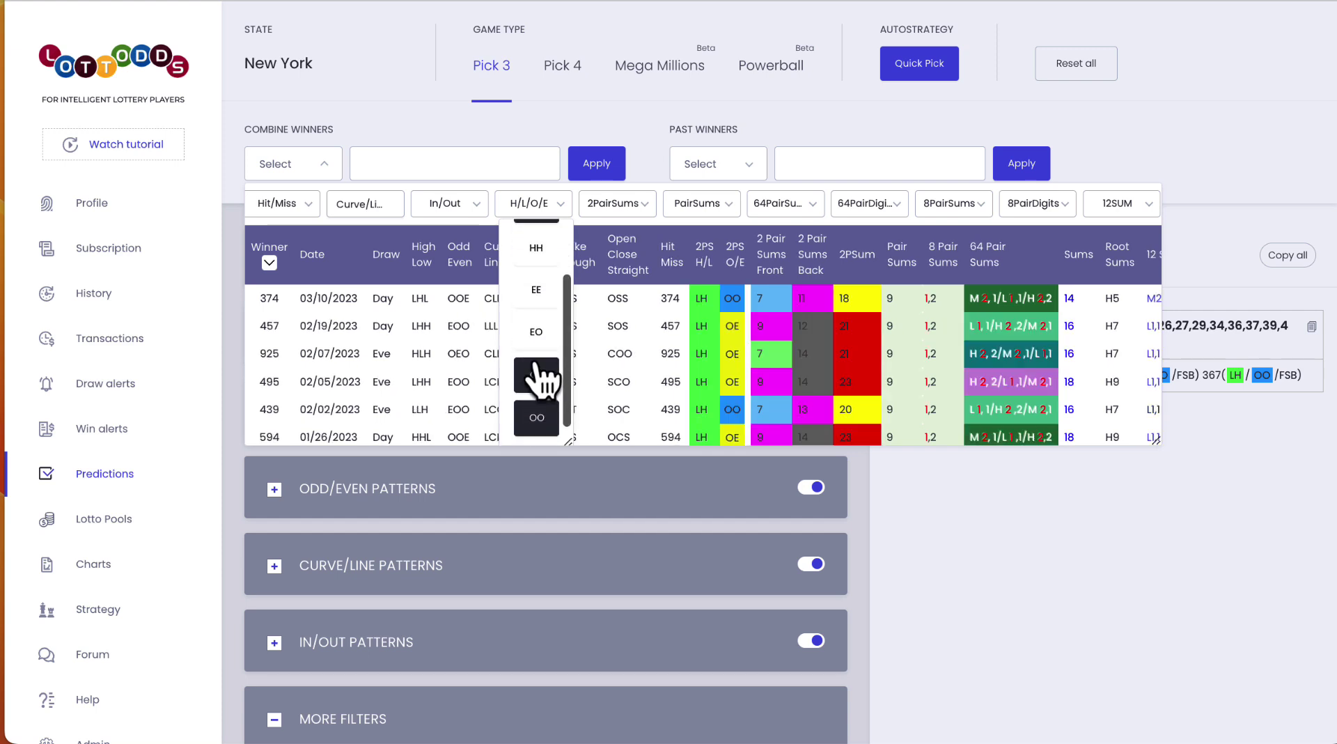
pyautogui.click(537, 382)
pyautogui.click(550, 212)
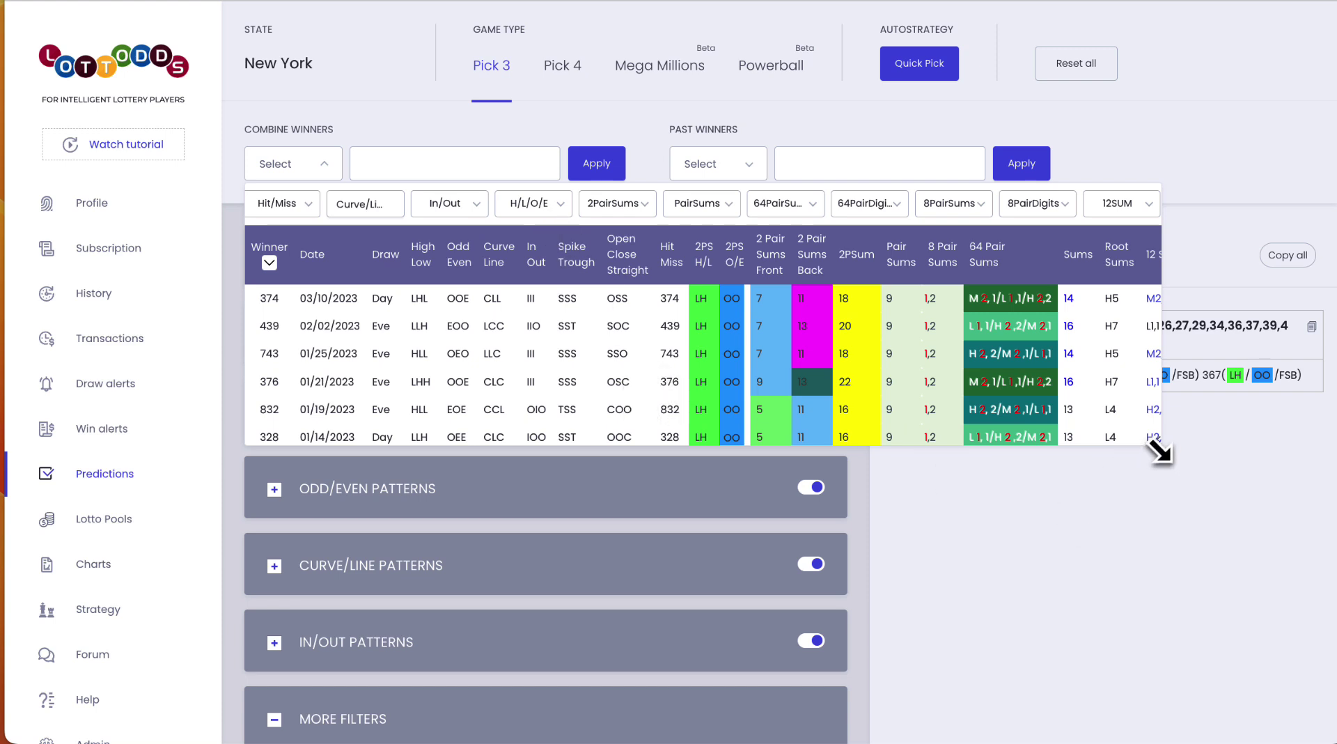
pyautogui.moveTo(1156, 441); pyautogui.dragTo(851, 462)
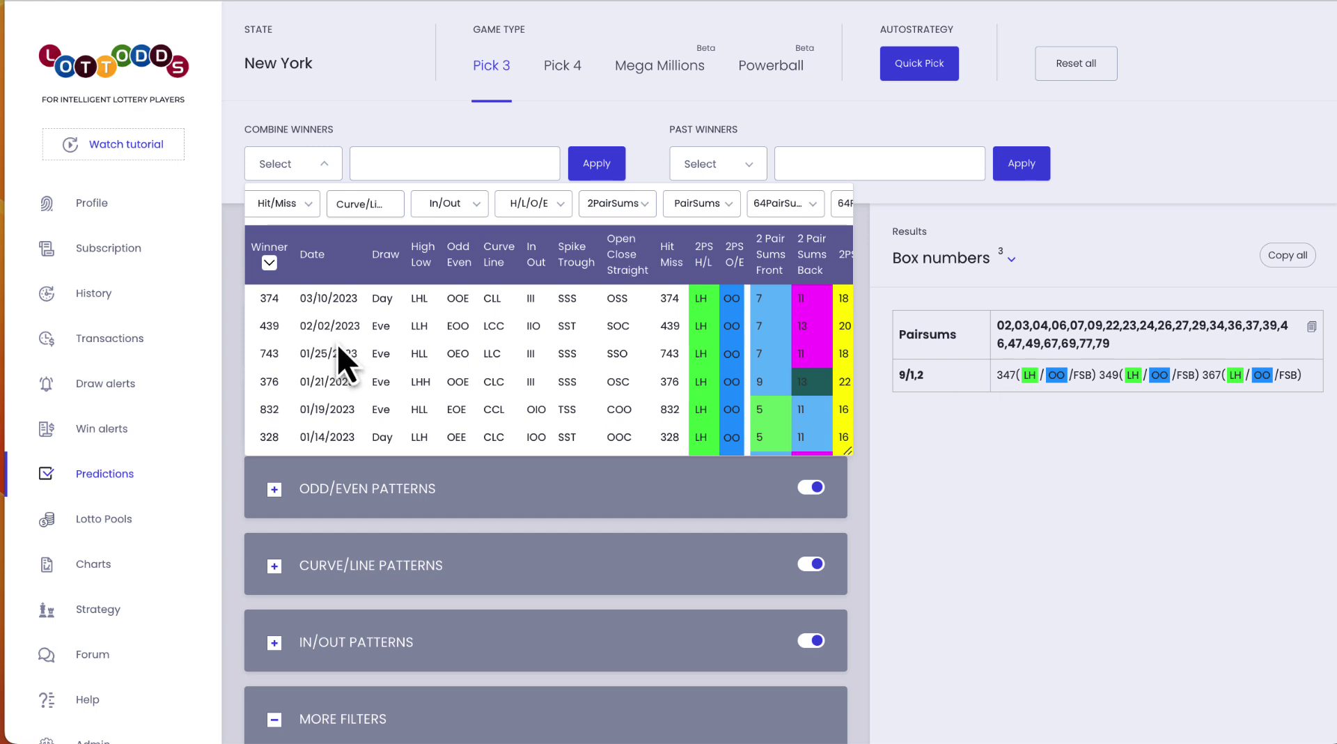
# Sort the filtered winners ascending by 12SUM so draws show in box form, like 347 and 367
pyautogui.hscroll(5, 527, 209)
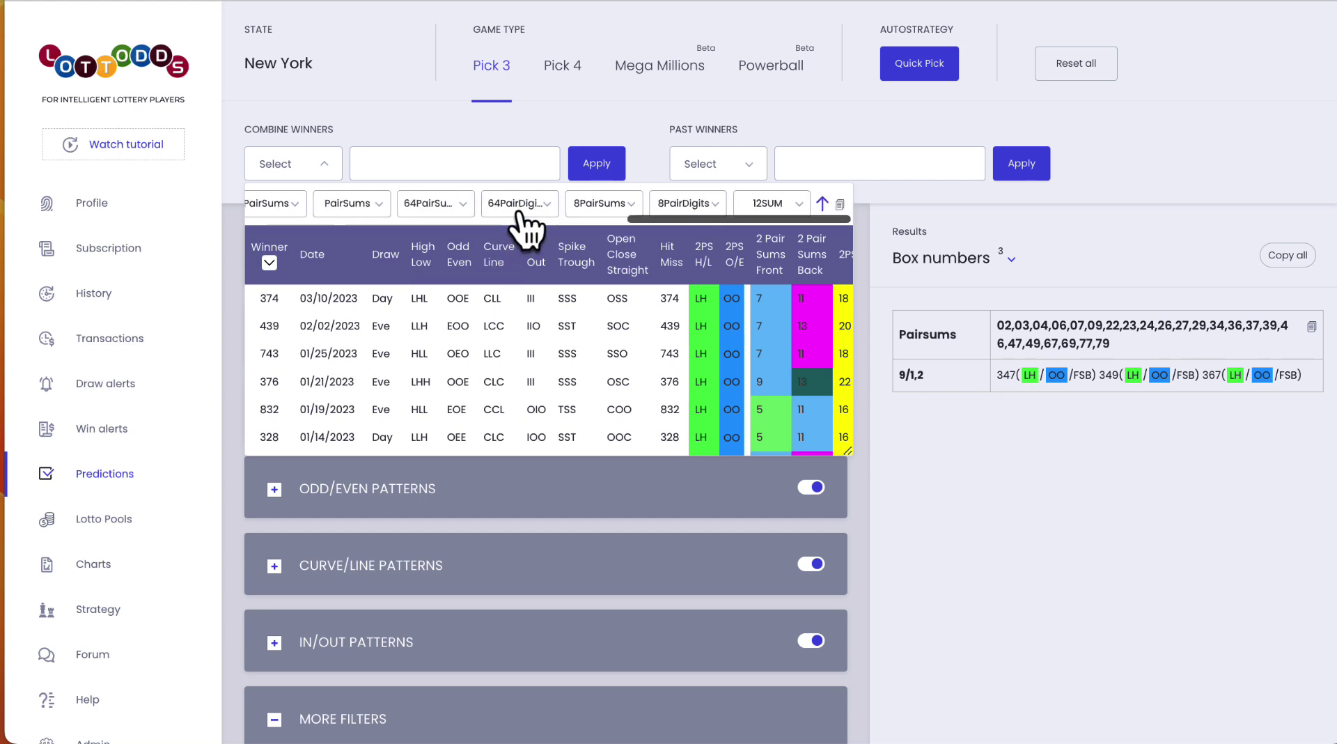
pyautogui.click(823, 204)
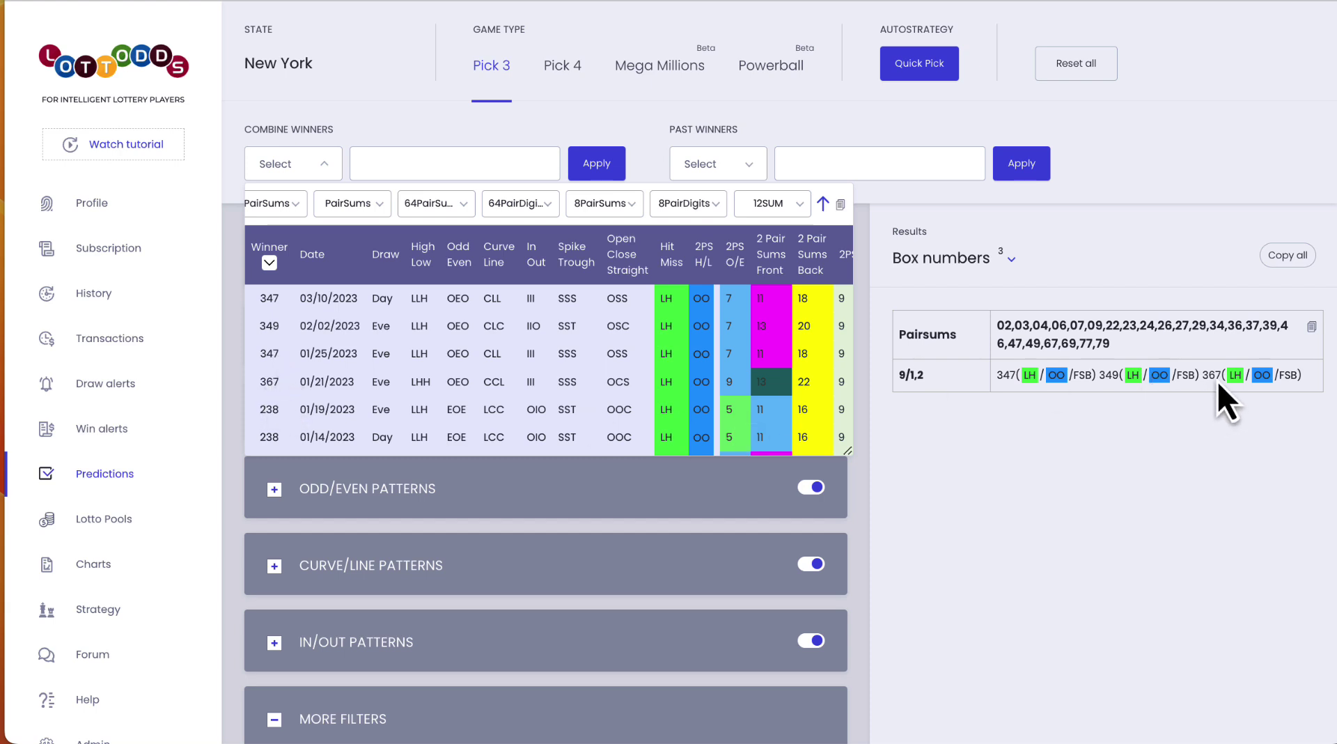
# Close the winners history and limit Number Patterns to digits 3, 6 and 7, leaving box 367
pyautogui.click(992, 485)
pyautogui.click(377, 337)
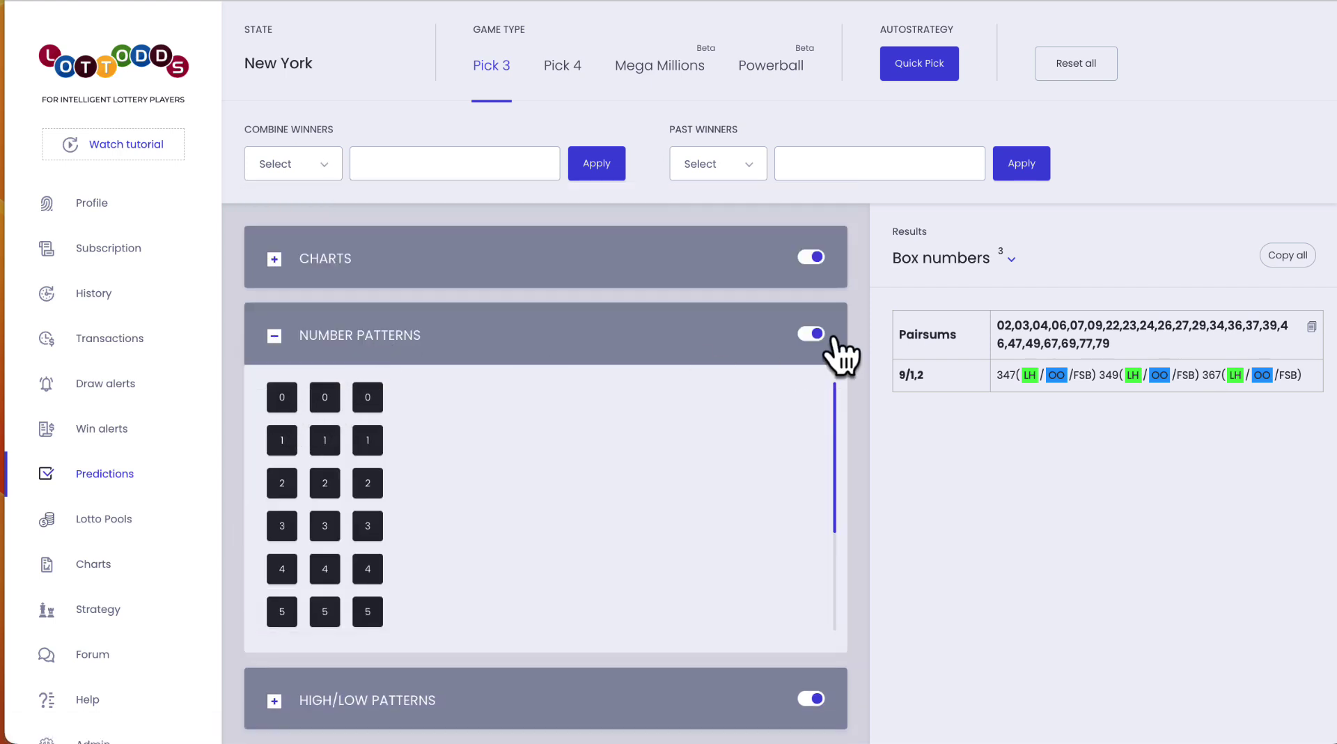
pyautogui.click(811, 334)
pyautogui.click(282, 528)
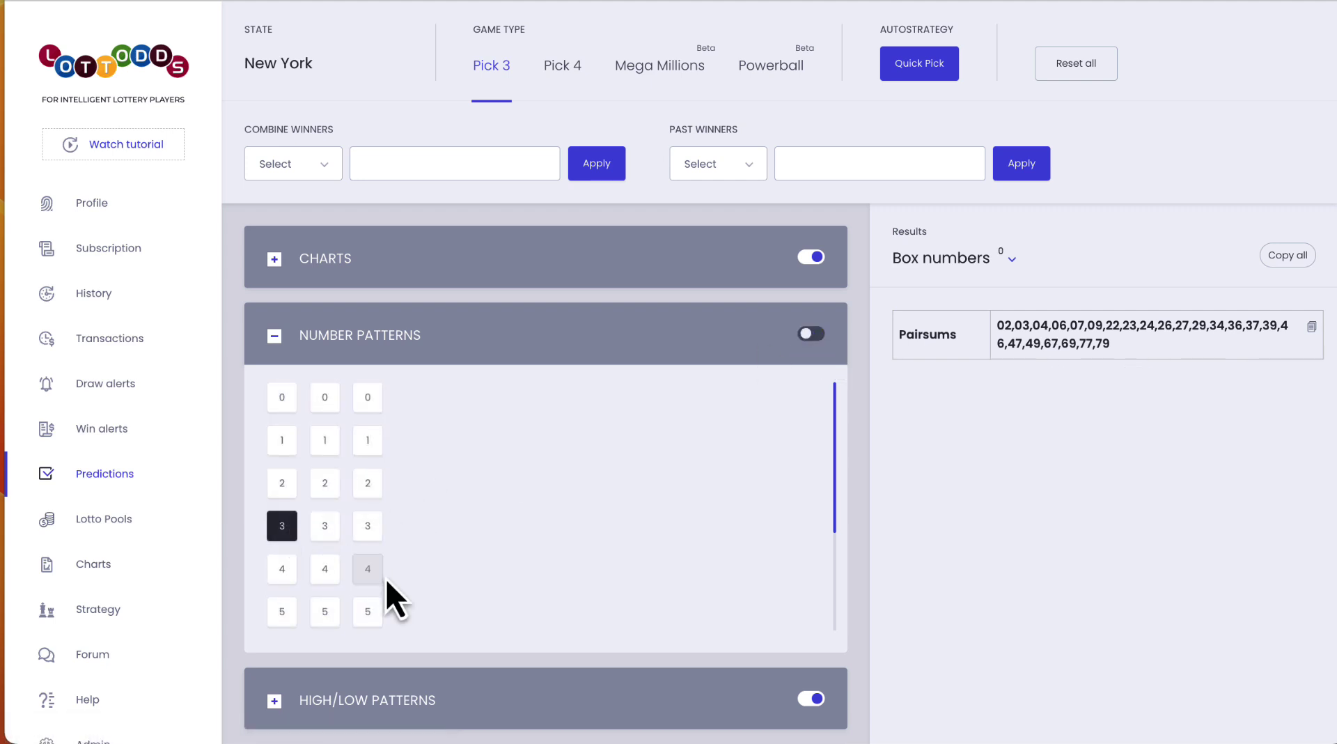
pyautogui.scroll(-2, 384, 558)
pyautogui.click(327, 568)
pyautogui.click(368, 607)
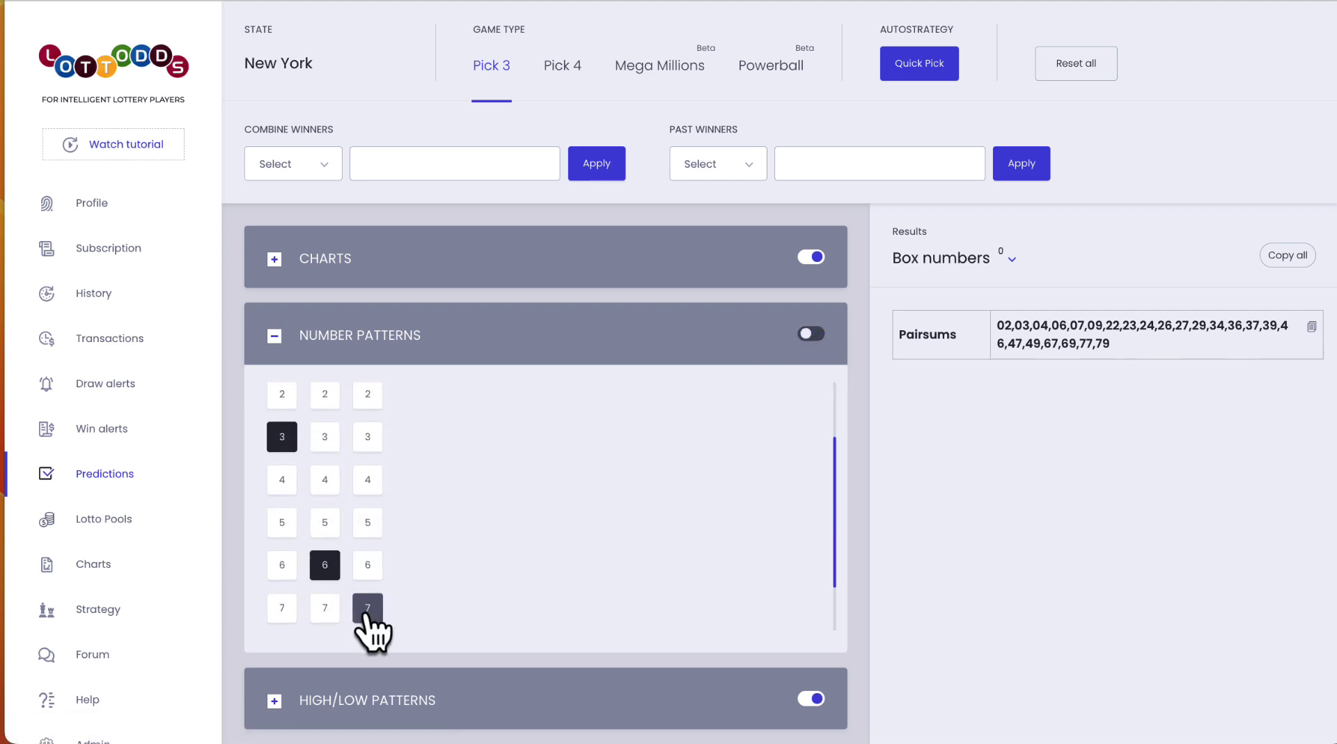
pyautogui.click(769, 348)
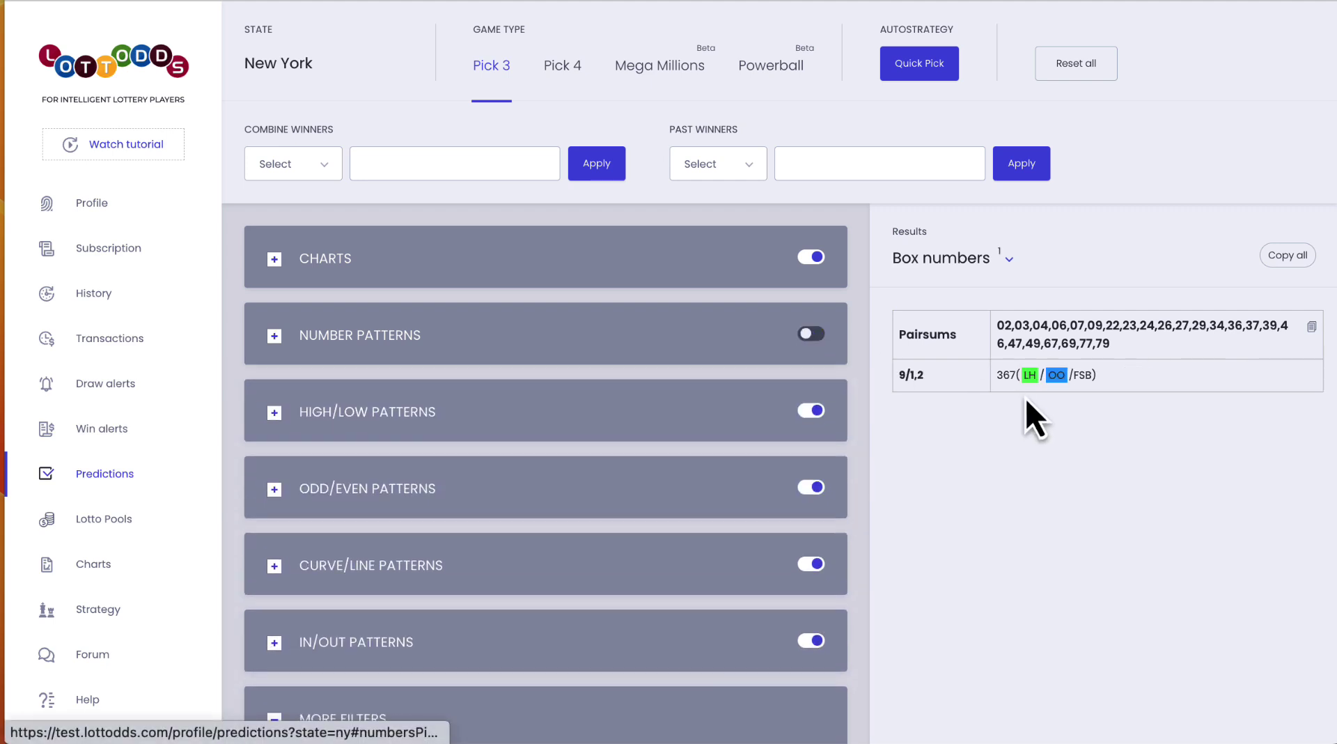
pyautogui.moveTo(1014, 376); pyautogui.dragTo(998, 377)
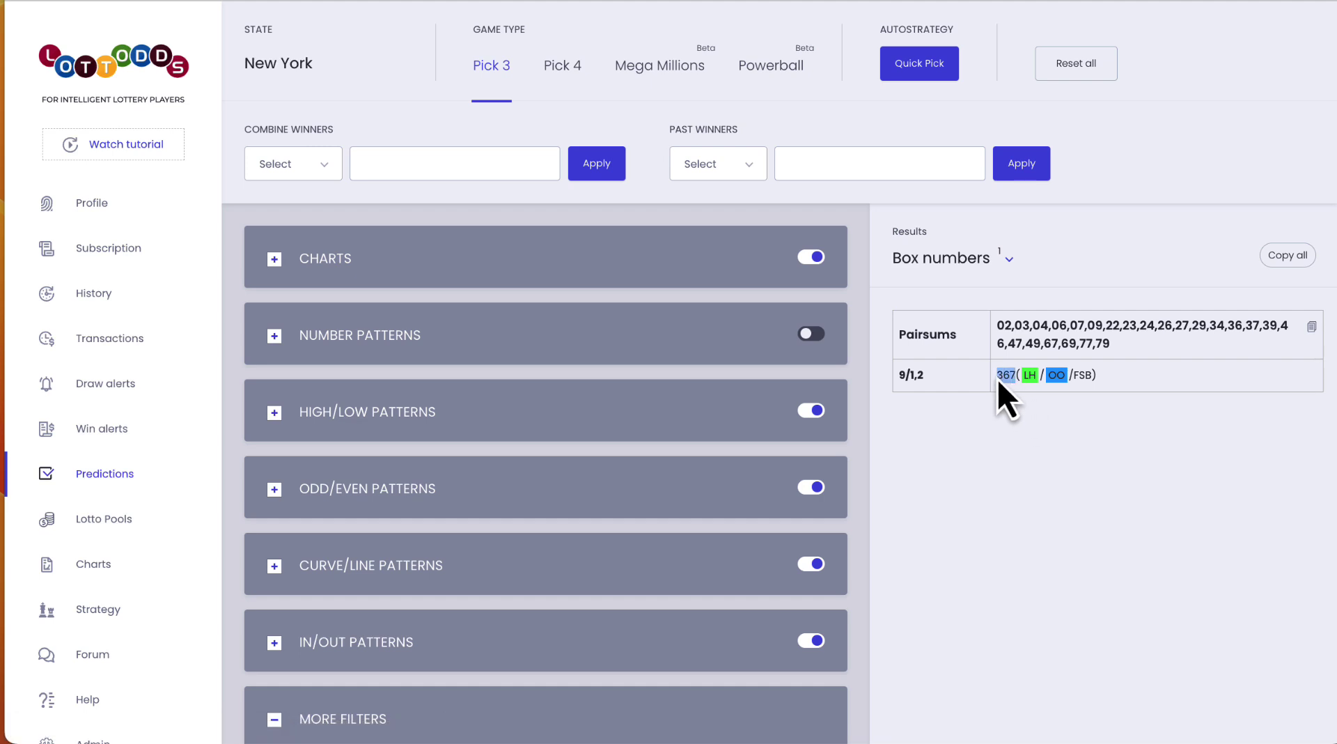
# Switch the Results view to My numbers
pyautogui.click(1010, 259)
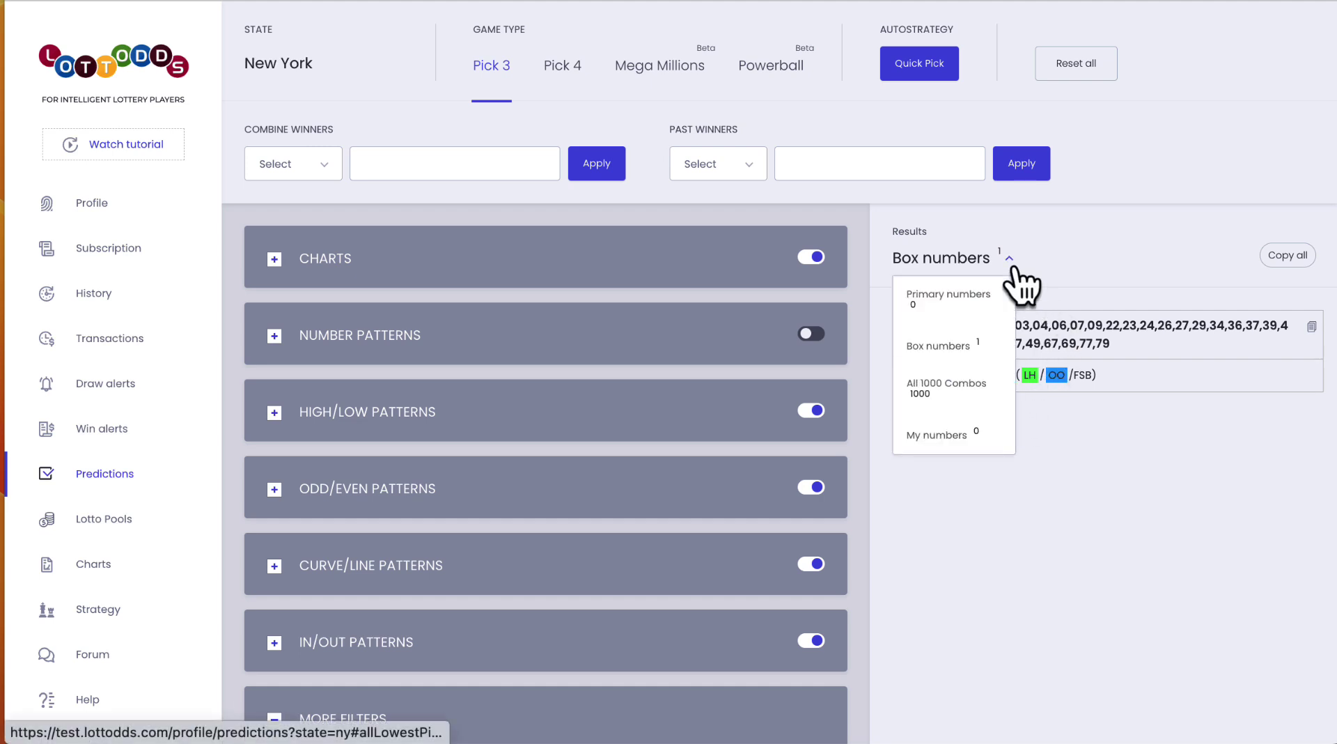
pyautogui.click(960, 345)
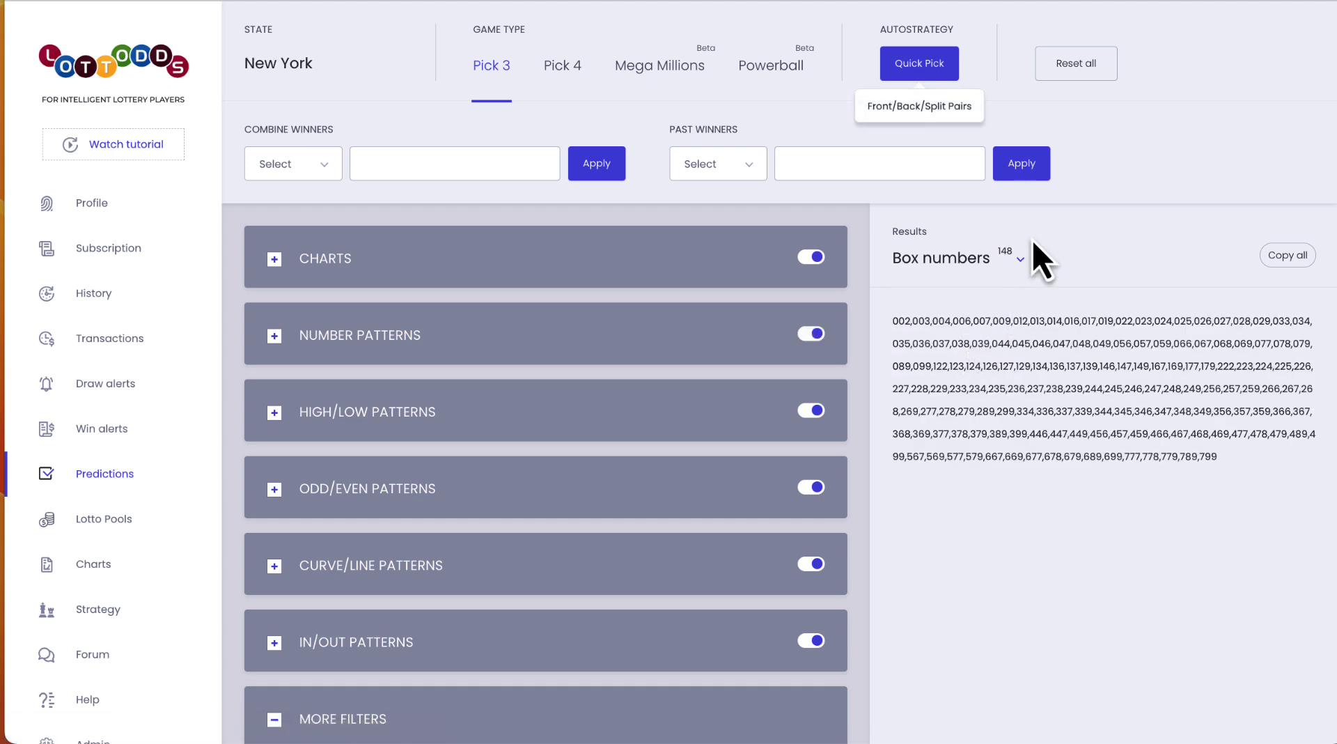
pyautogui.click(1021, 262)
pyautogui.click(960, 396)
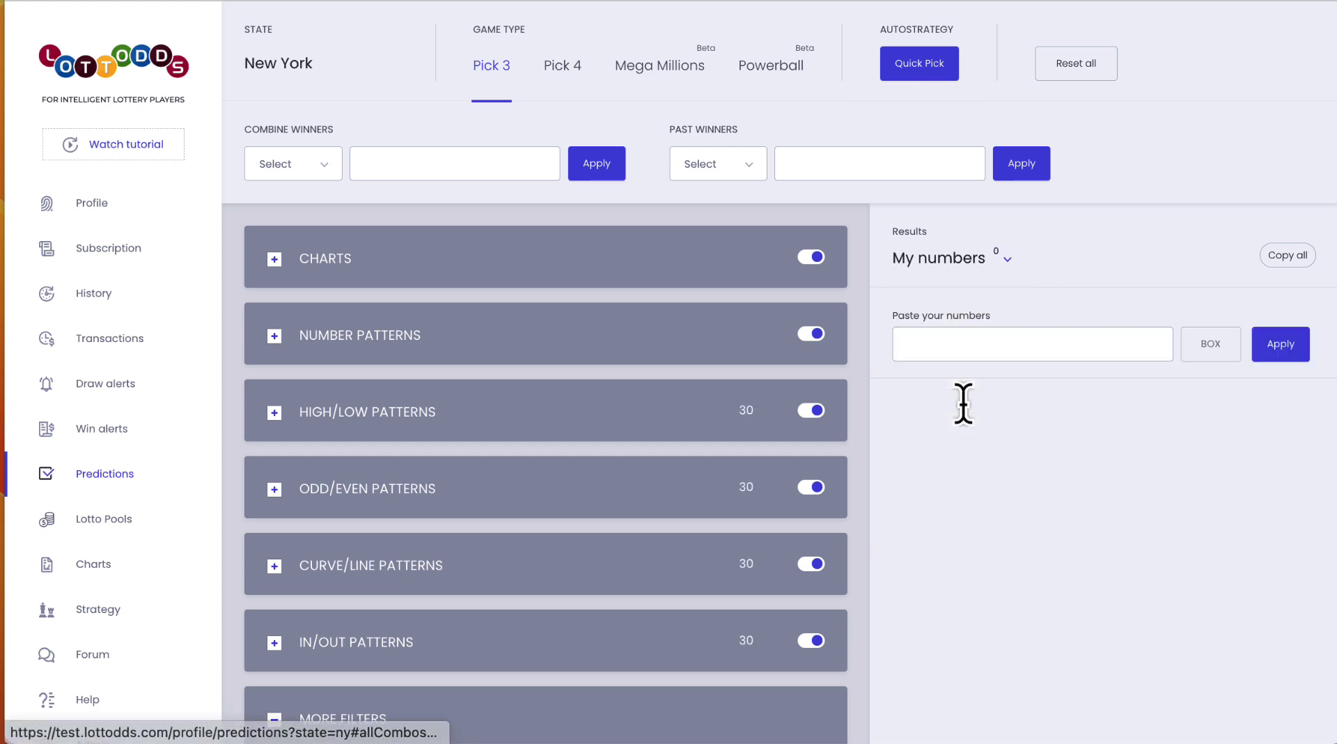
# Enter 367 as straight numbers to list 367, 376, 637, 673, 736 and 763
pyautogui.write('367')
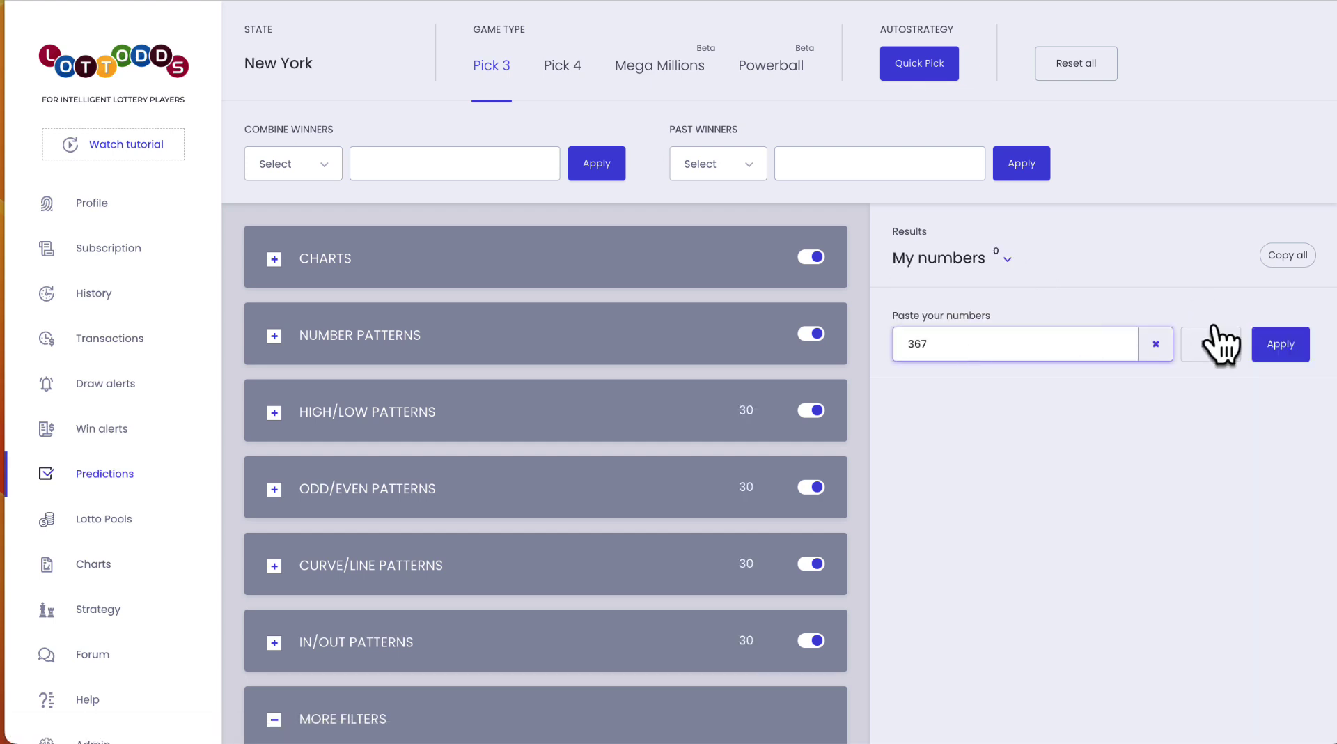
pyautogui.click(1201, 353)
pyautogui.click(1281, 344)
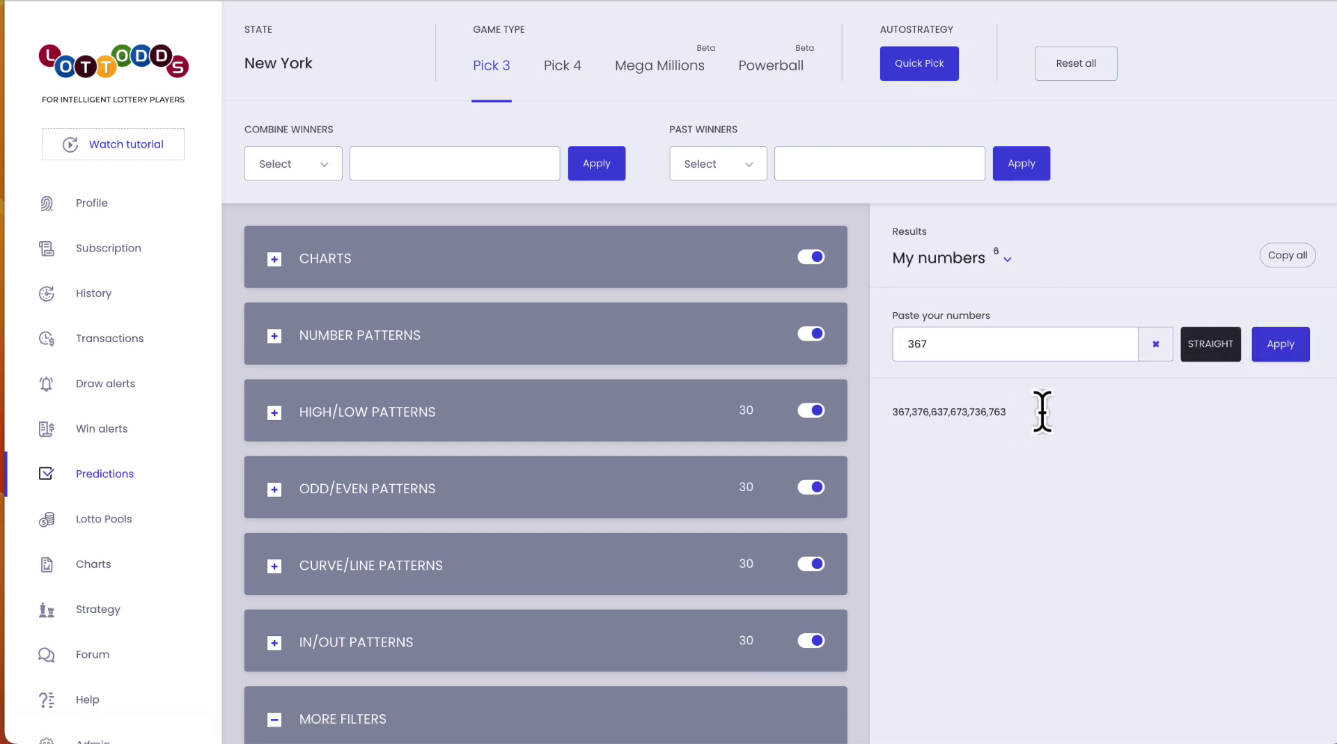
pyautogui.moveTo(1042, 409); pyautogui.dragTo(829, 445)
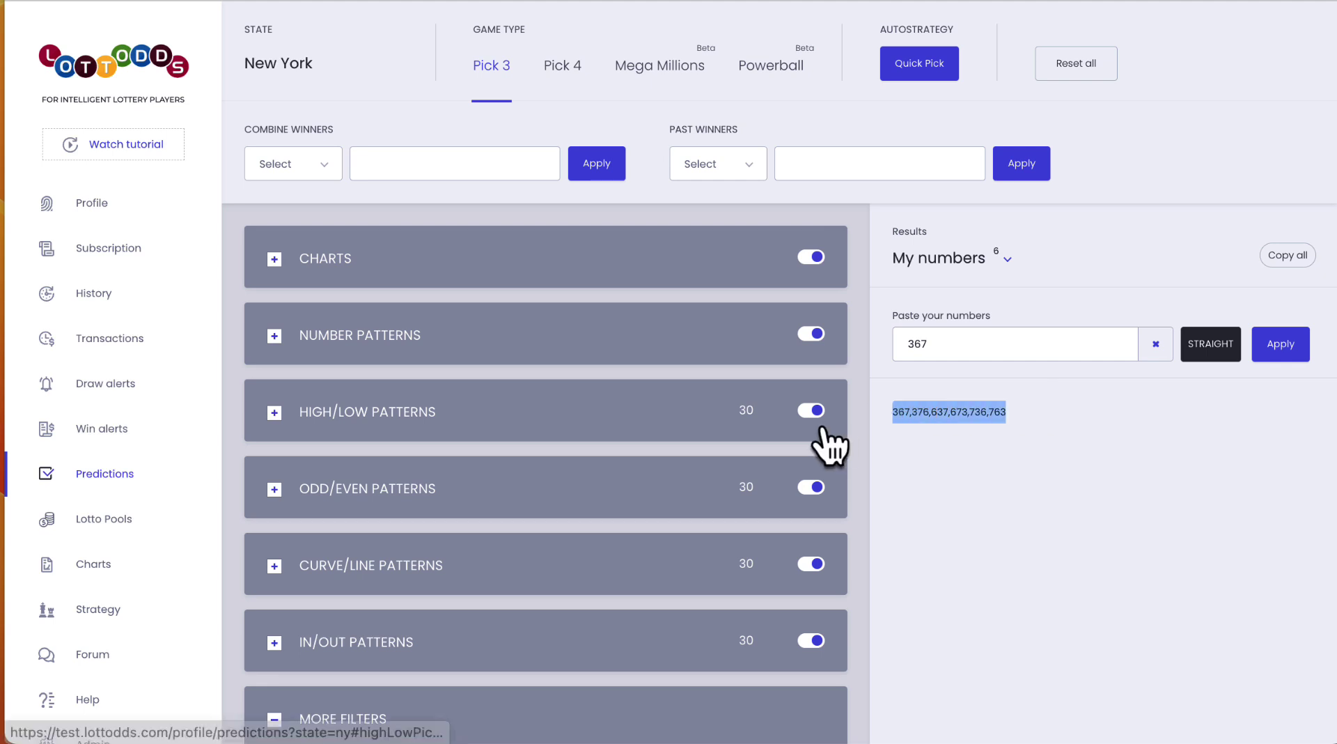
pyautogui.click(329, 172)
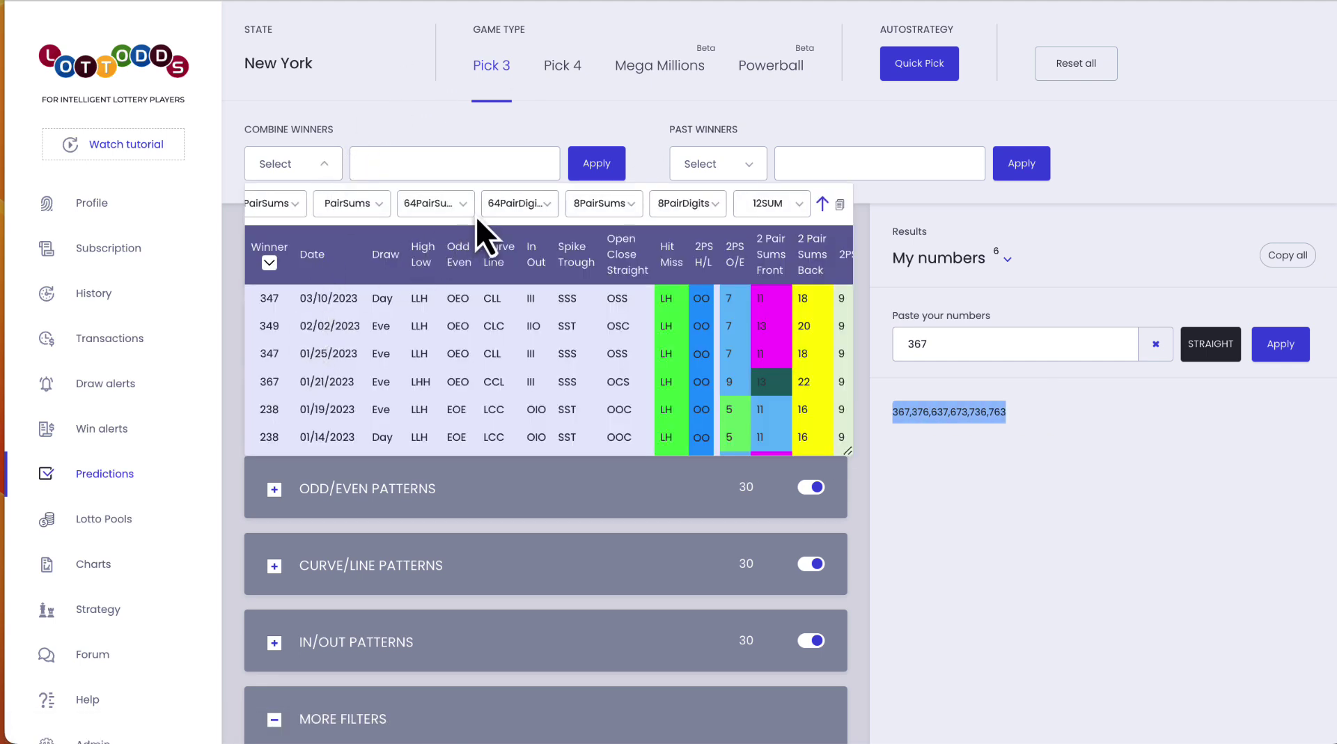
pyautogui.hscroll(5, 519, 213)
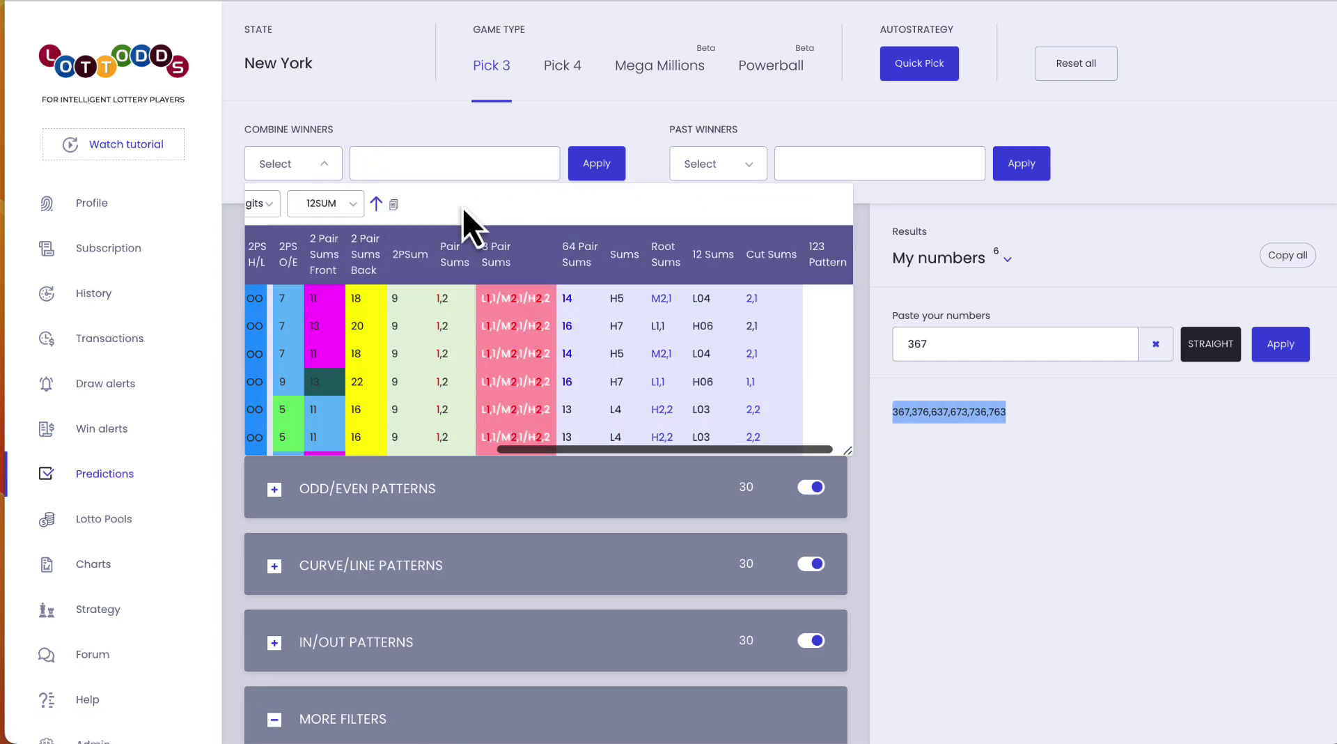
pyautogui.hscroll(-5, 402, 307)
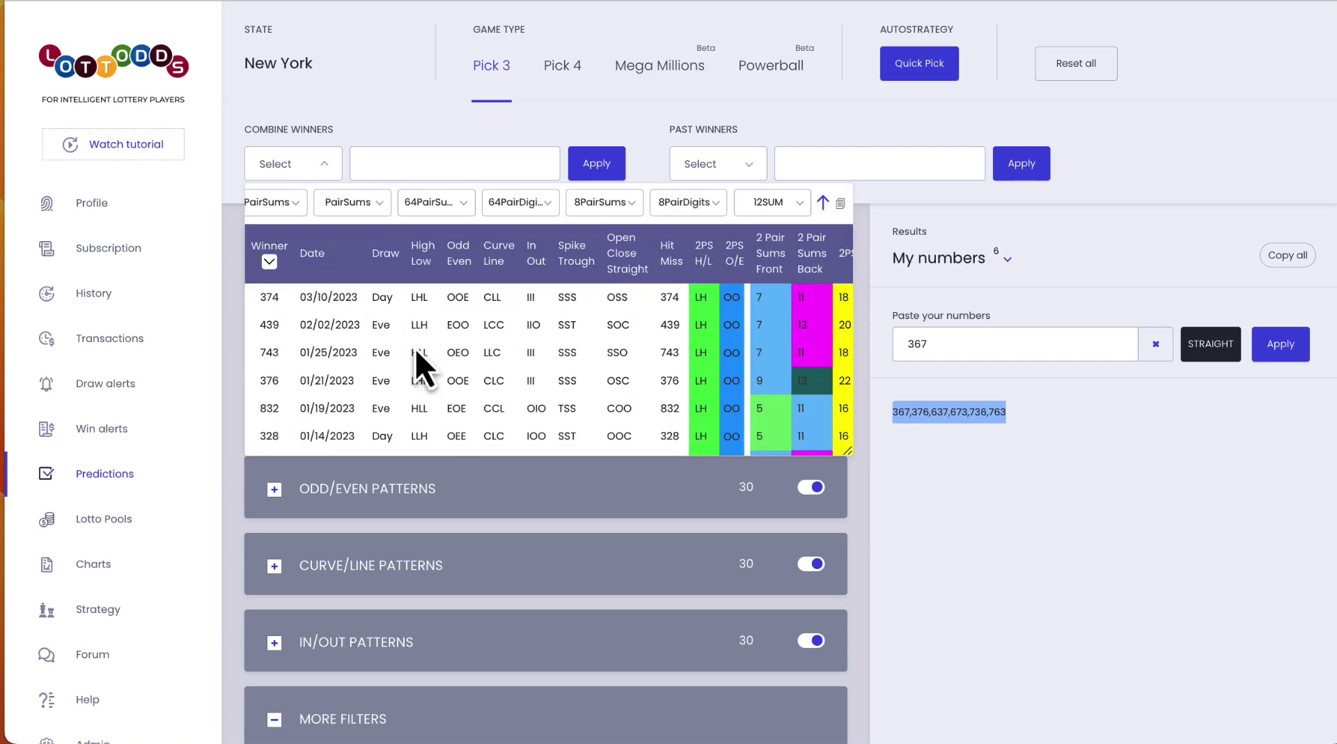
pyautogui.scroll(-3, 298, 422)
pyautogui.scroll(3, 295, 419)
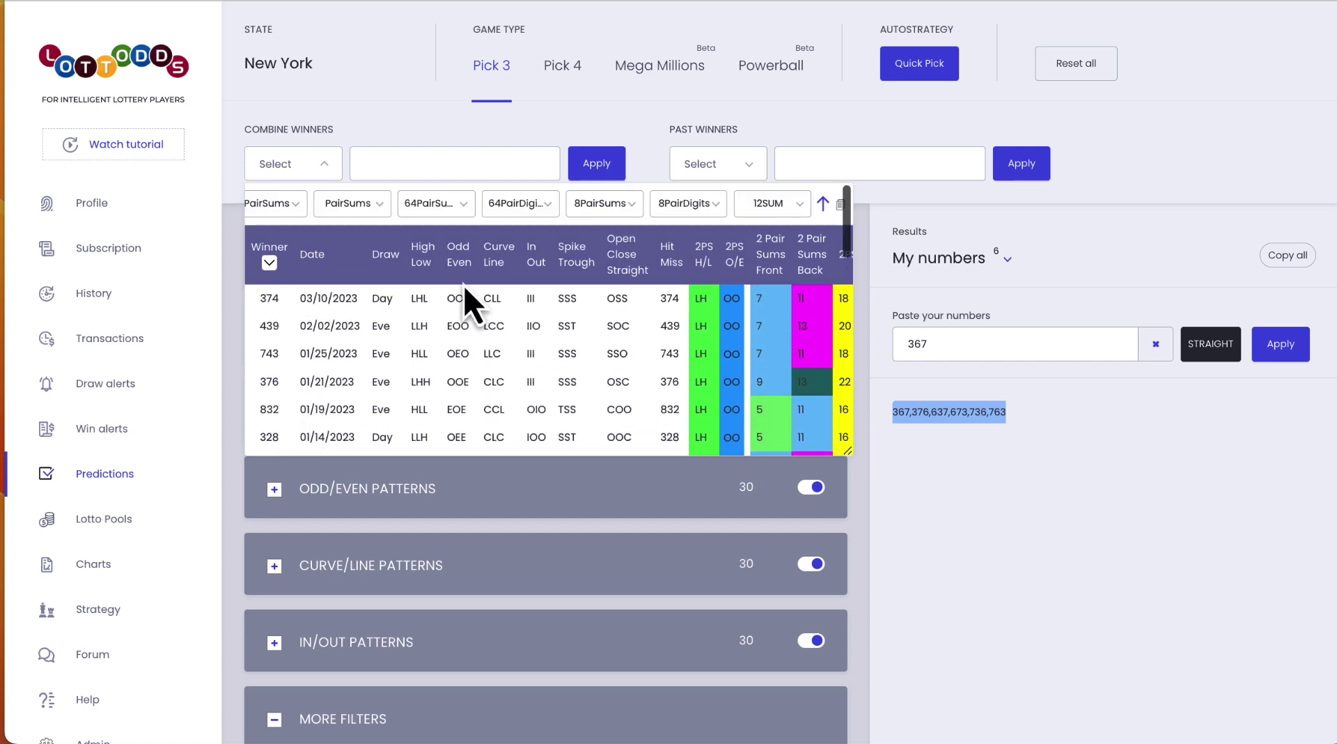
pyautogui.hscroll(5, 657, 308)
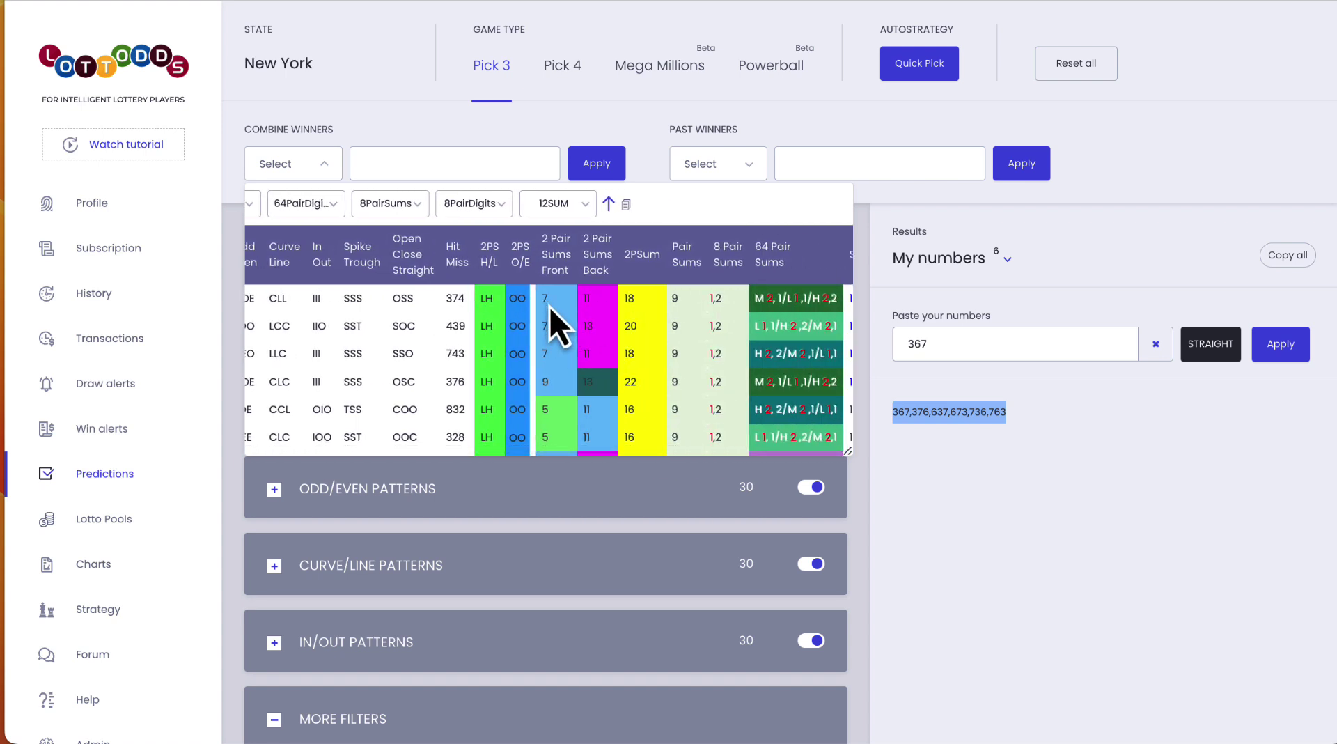
pyautogui.scroll(-3, 610, 415)
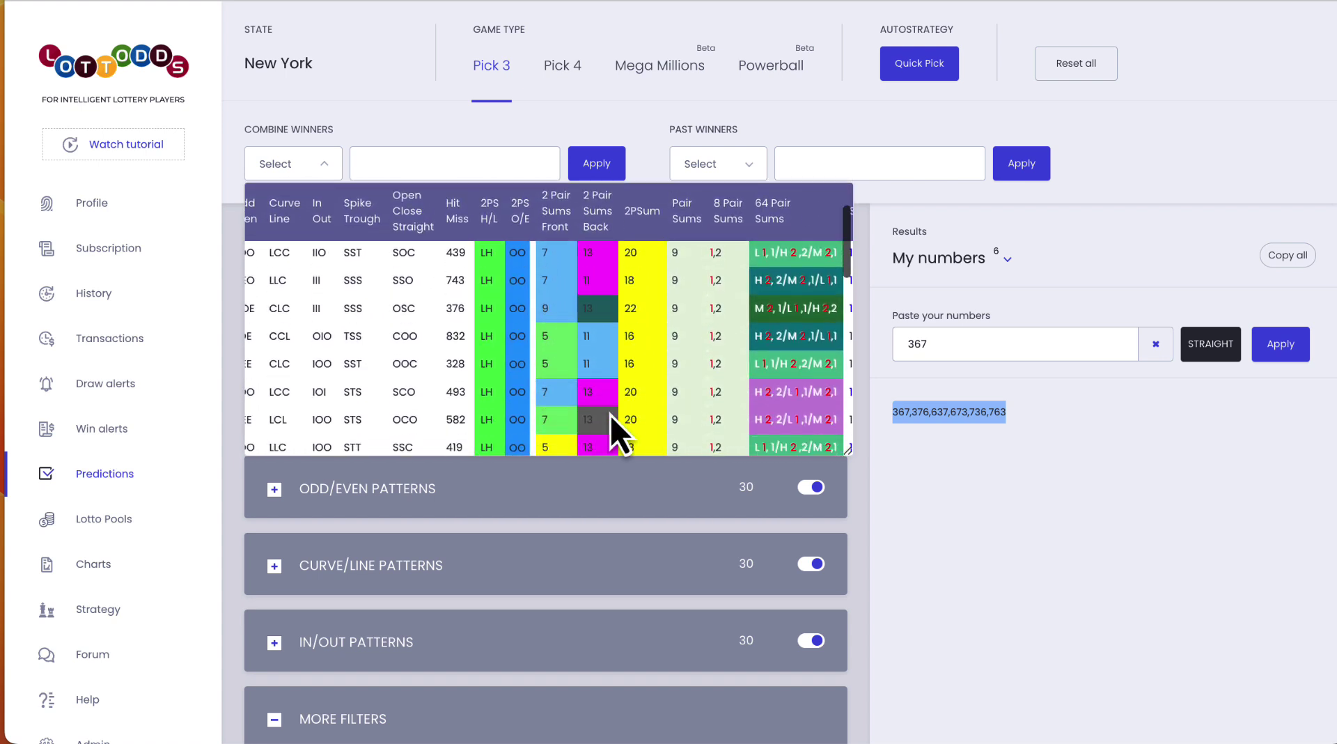
pyautogui.scroll(-10, 610, 415)
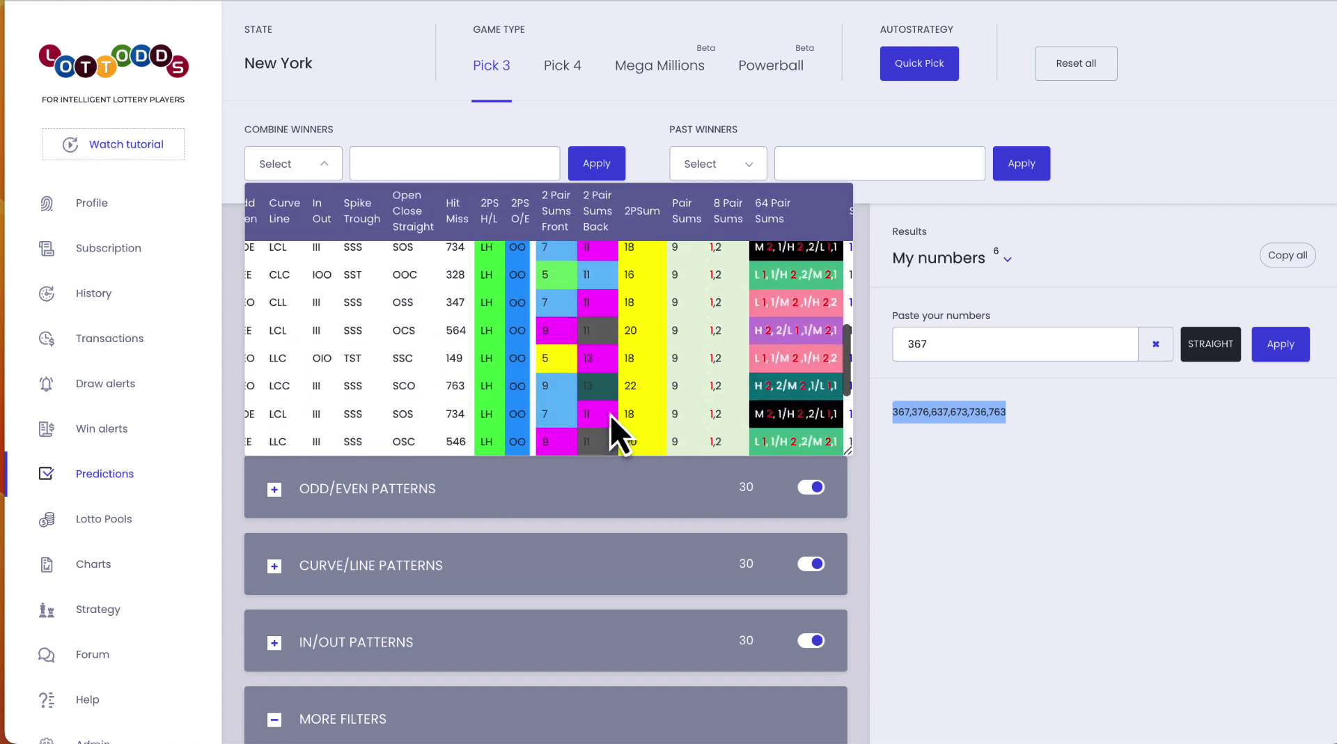
pyautogui.scroll(10, 578, 355)
pyautogui.hscroll(-10, 536, 278)
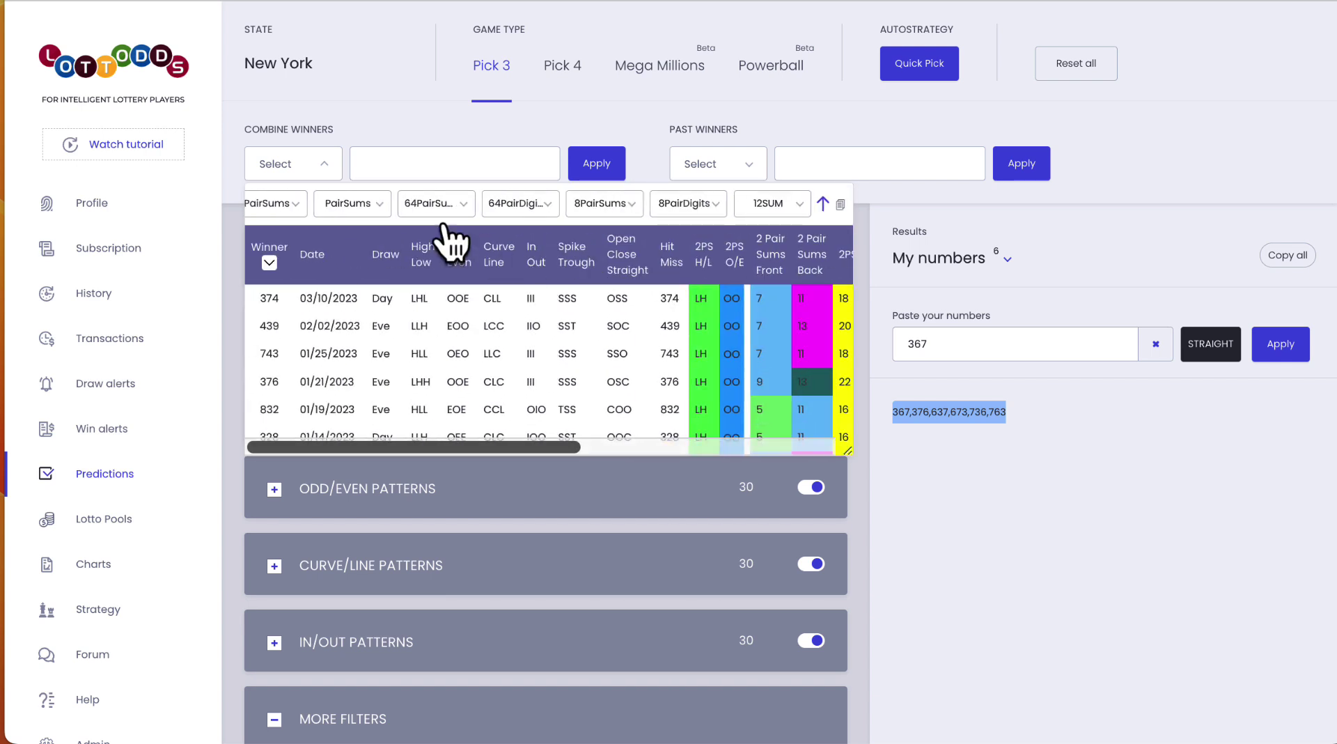
pyautogui.hscroll(-10, 370, 209)
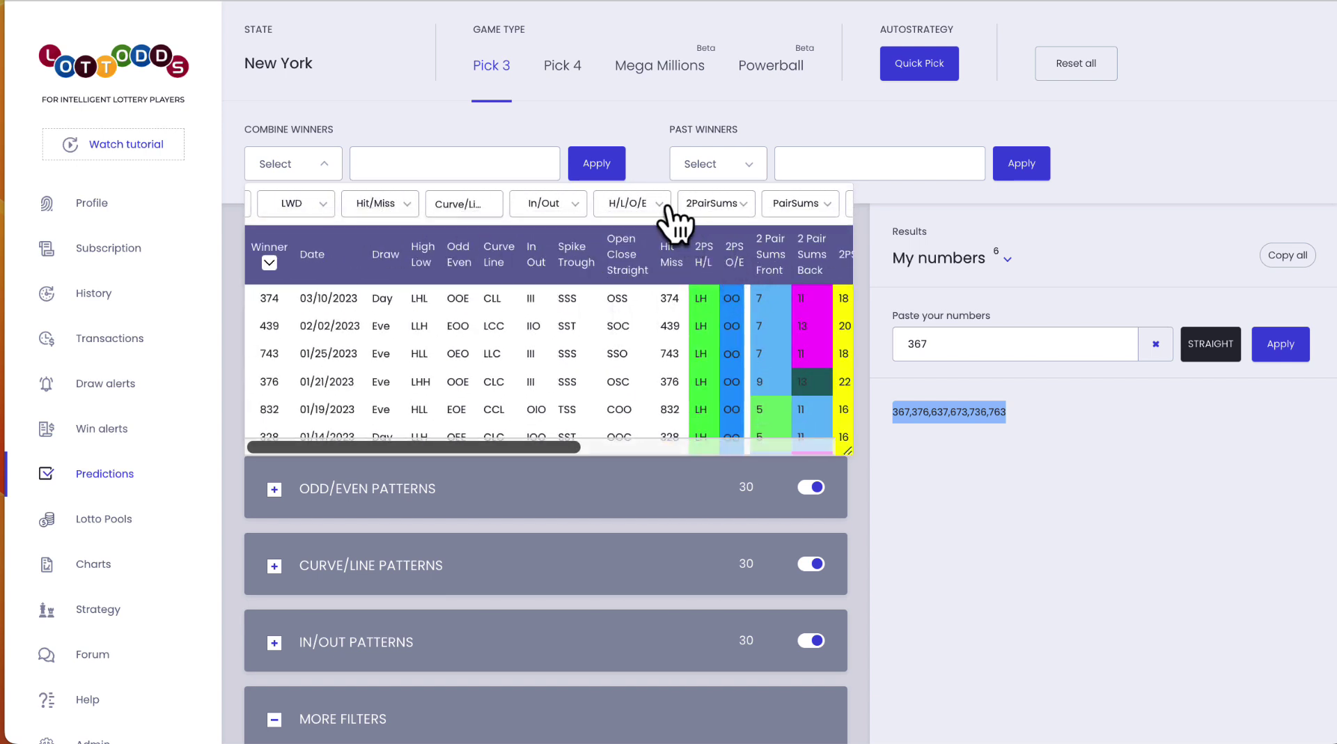
pyautogui.hscroll(3, 696, 209)
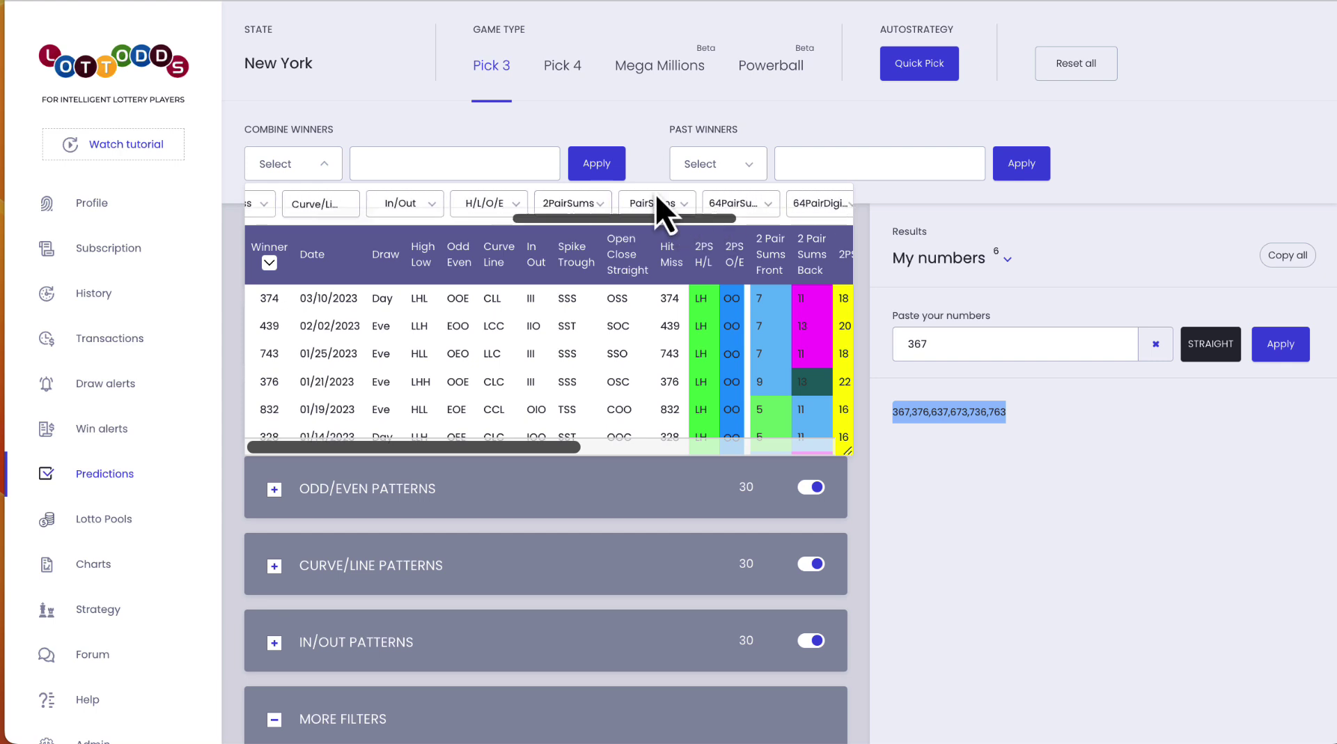
# Exclude front two-pair sum 7 in the winners history filter, then select the result 367
pyautogui.click(592, 209)
pyautogui.scroll(-3, 575, 369)
pyautogui.click(575, 351)
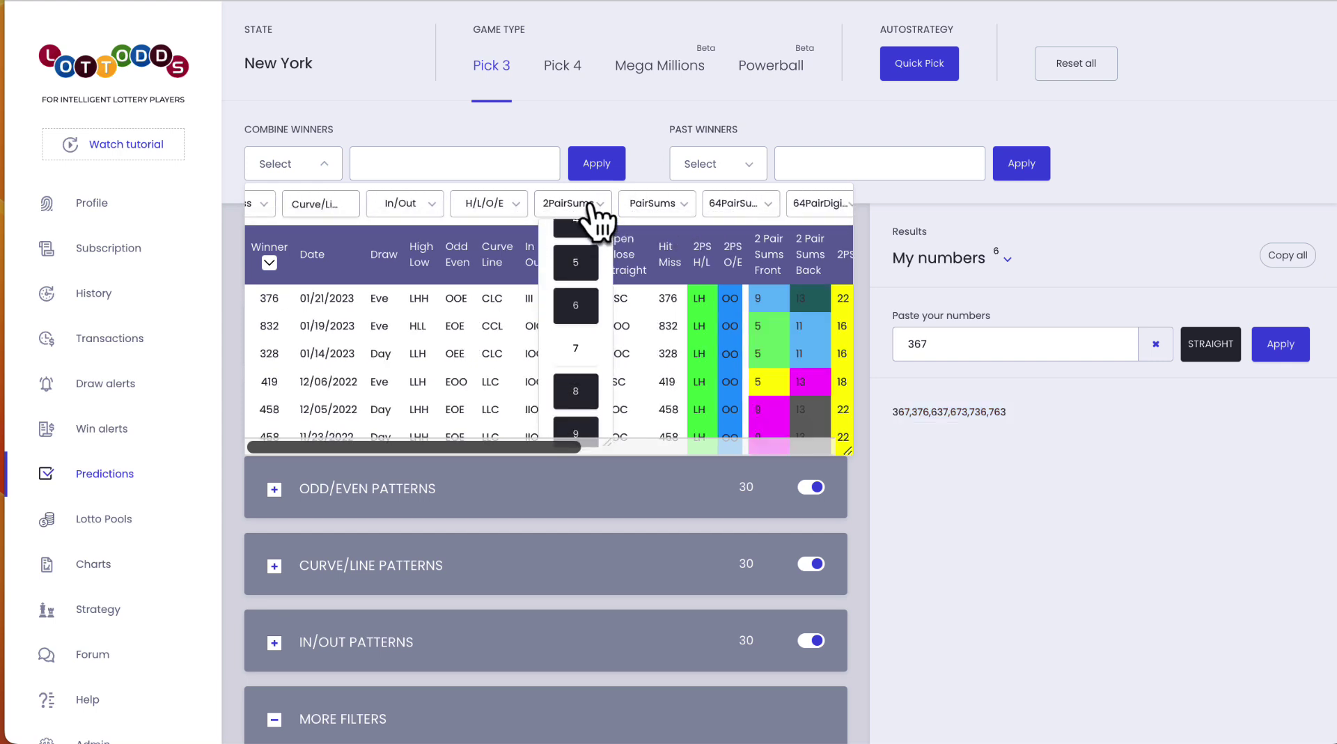
pyautogui.hscroll(2, 716, 344)
pyautogui.hscroll(3, 716, 344)
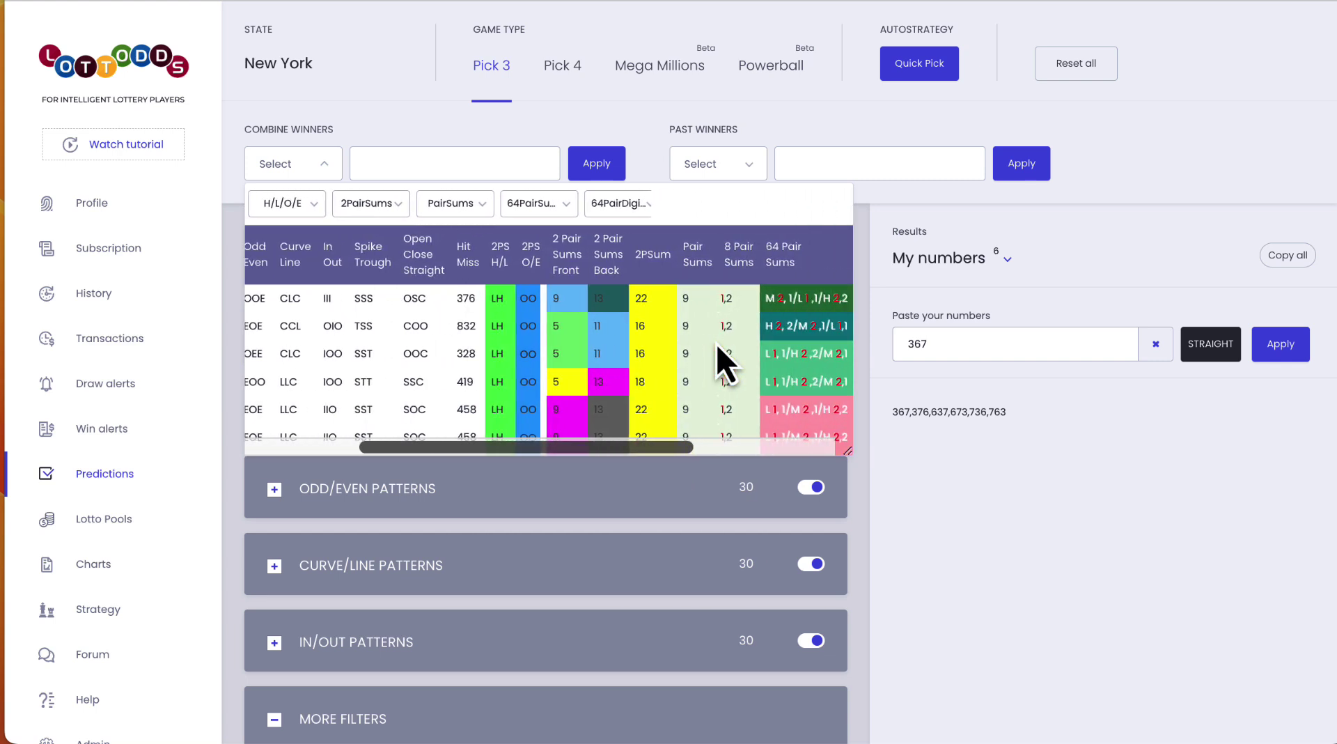
pyautogui.scroll(-2, 704, 367)
pyautogui.scroll(-5, 704, 366)
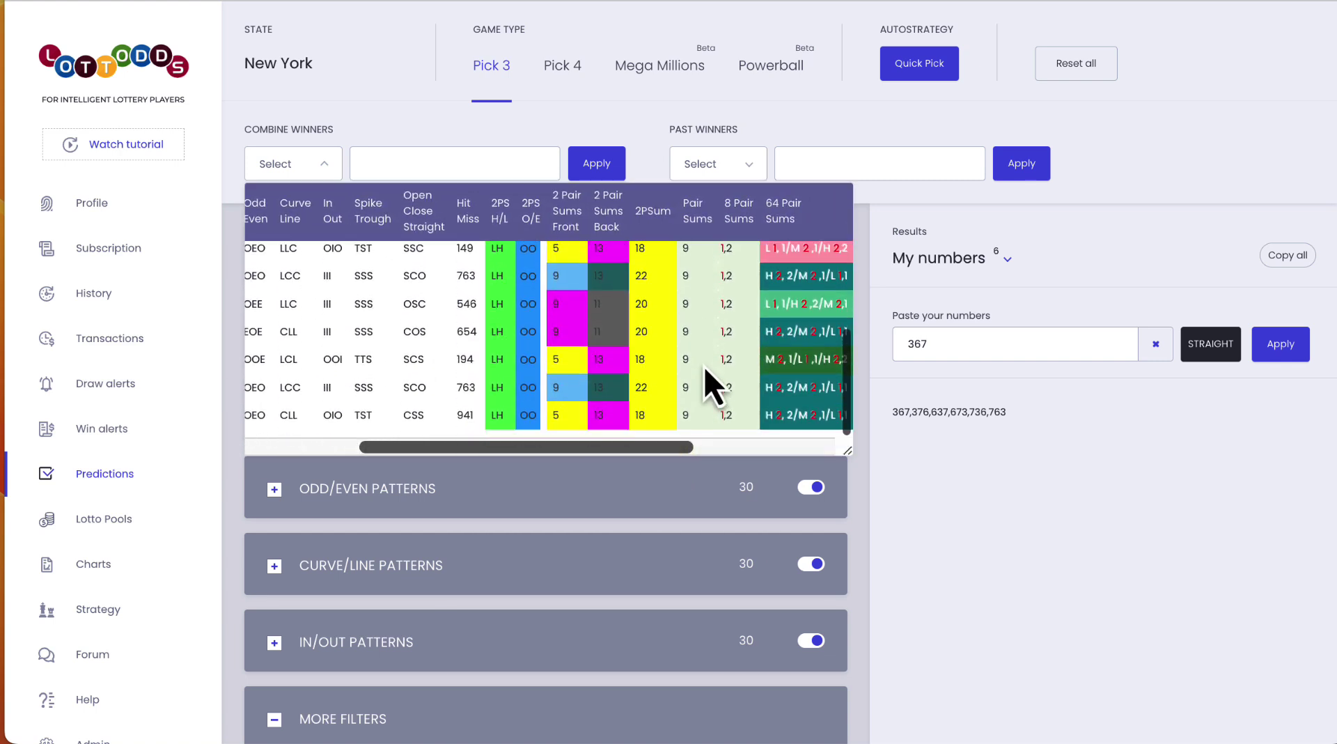
pyautogui.scroll(10, 704, 366)
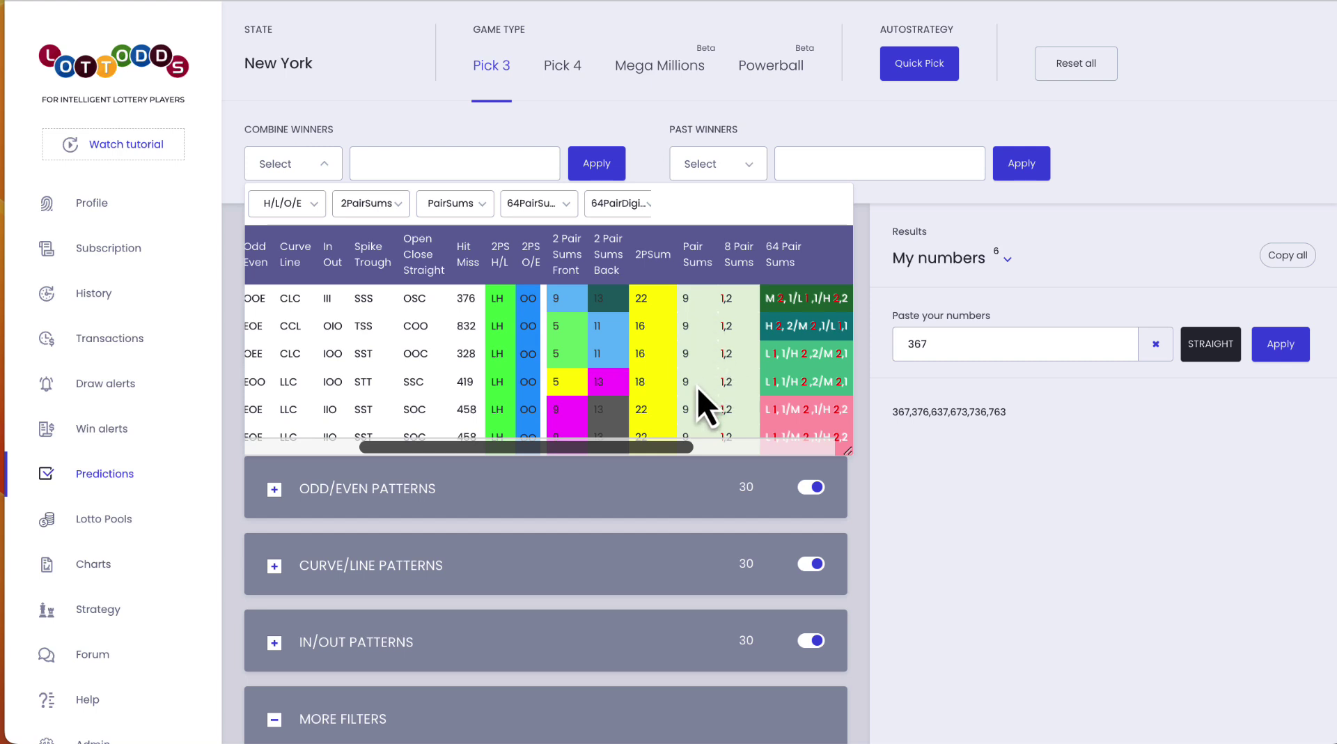
pyautogui.scroll(-3, 699, 415)
pyautogui.hscroll(-3, 645, 407)
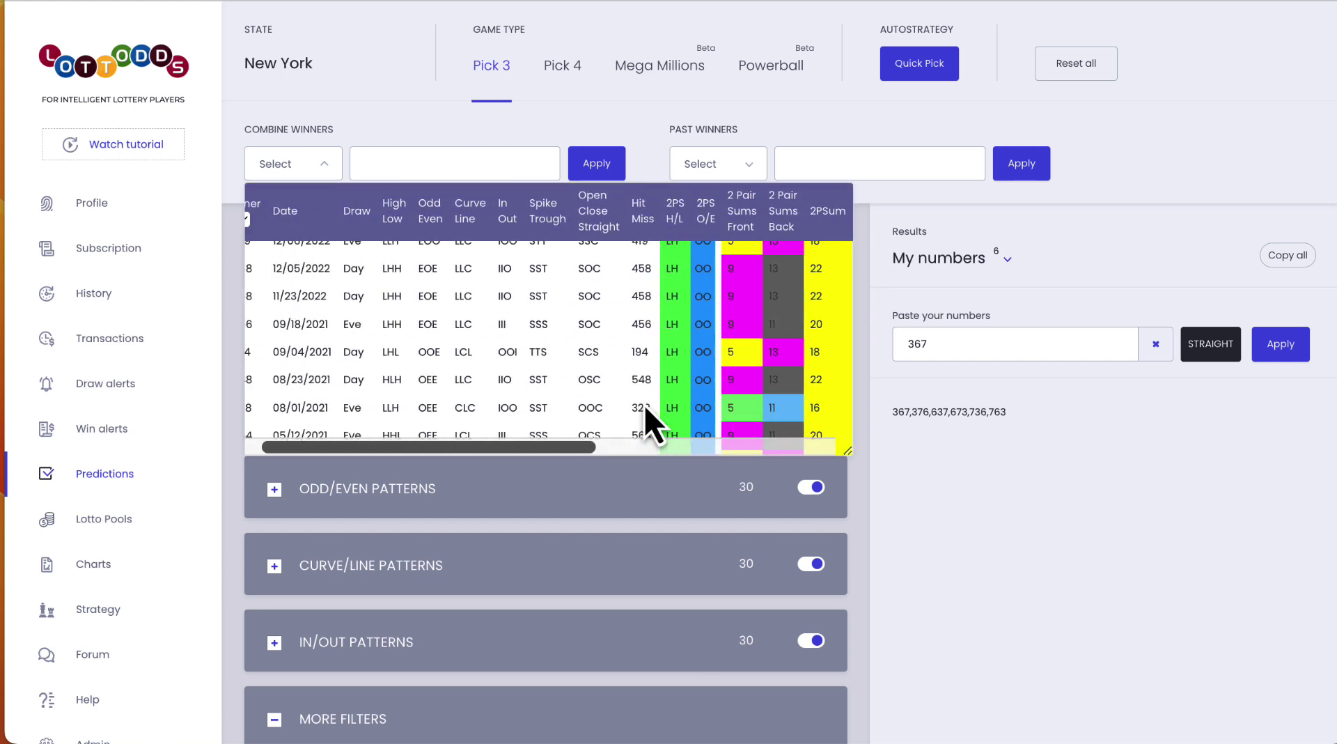
pyautogui.scroll(3, 726, 384)
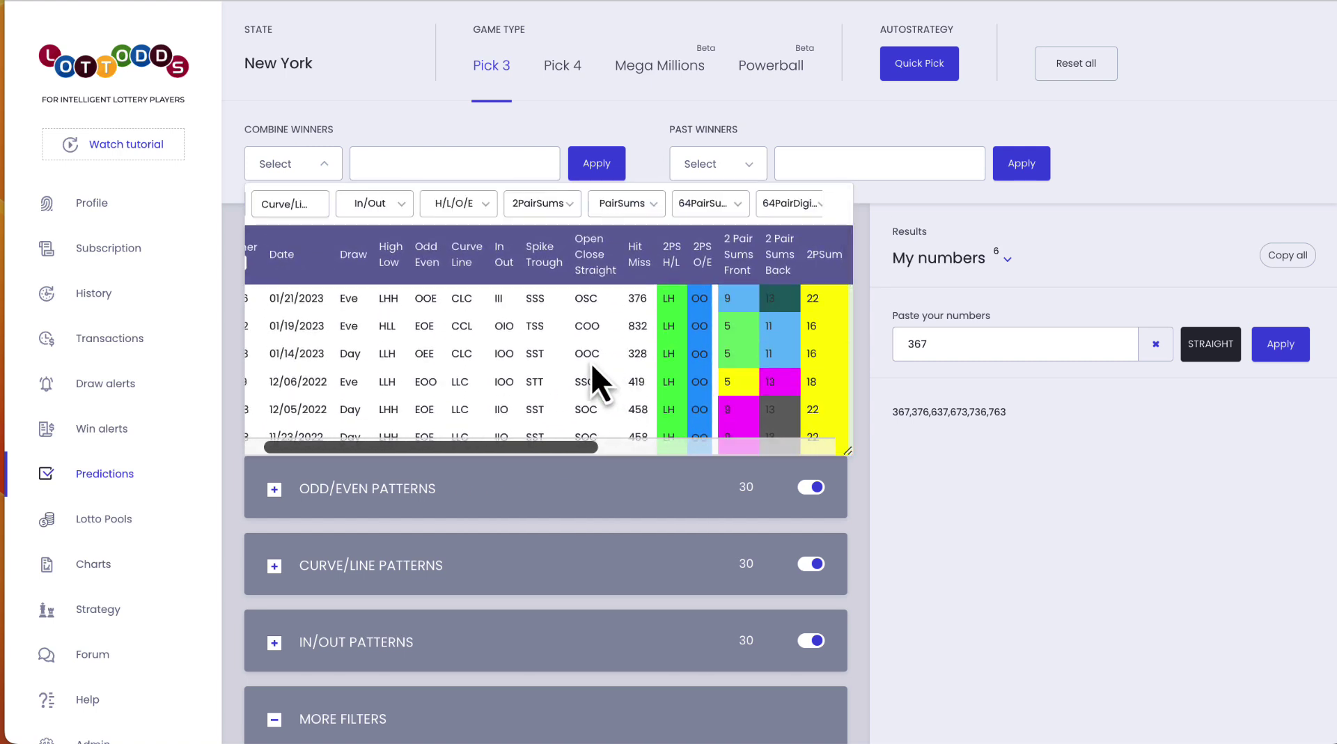
pyautogui.hscroll(-1, 592, 362)
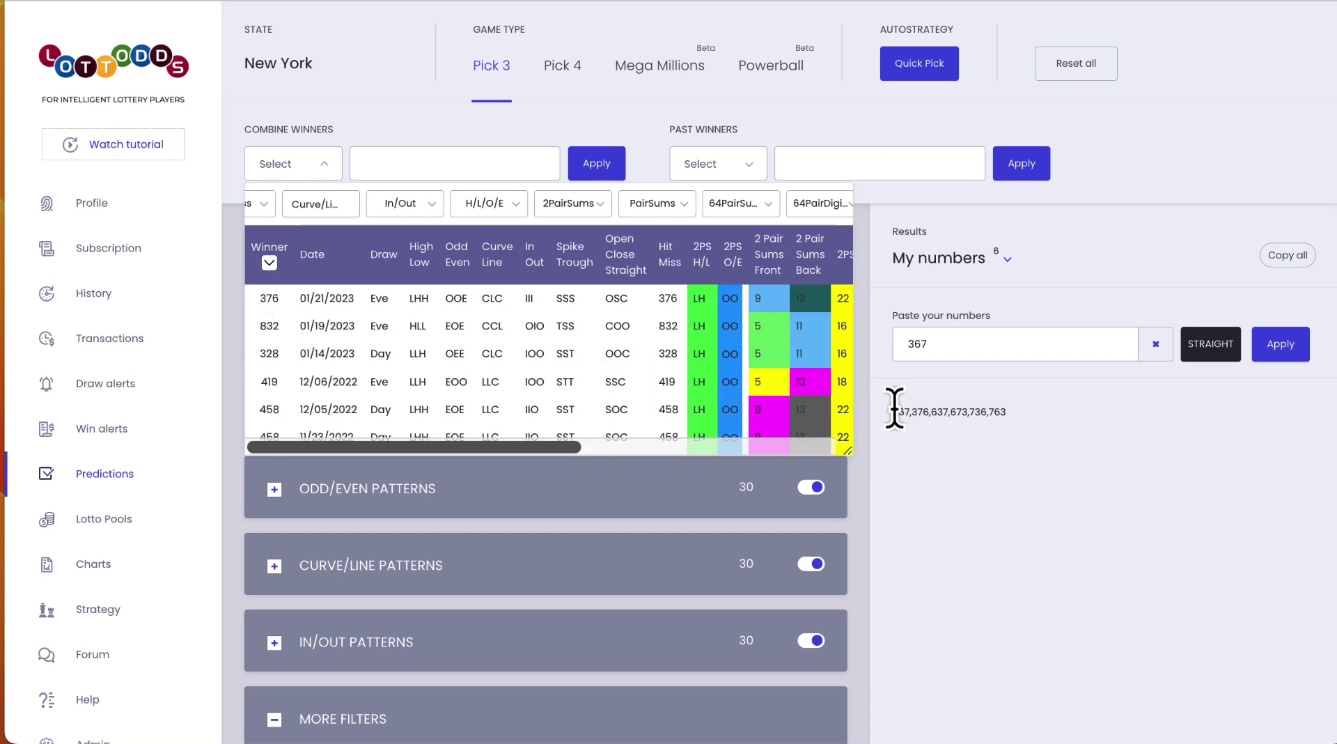
pyautogui.moveTo(911, 412); pyautogui.dragTo(887, 416)
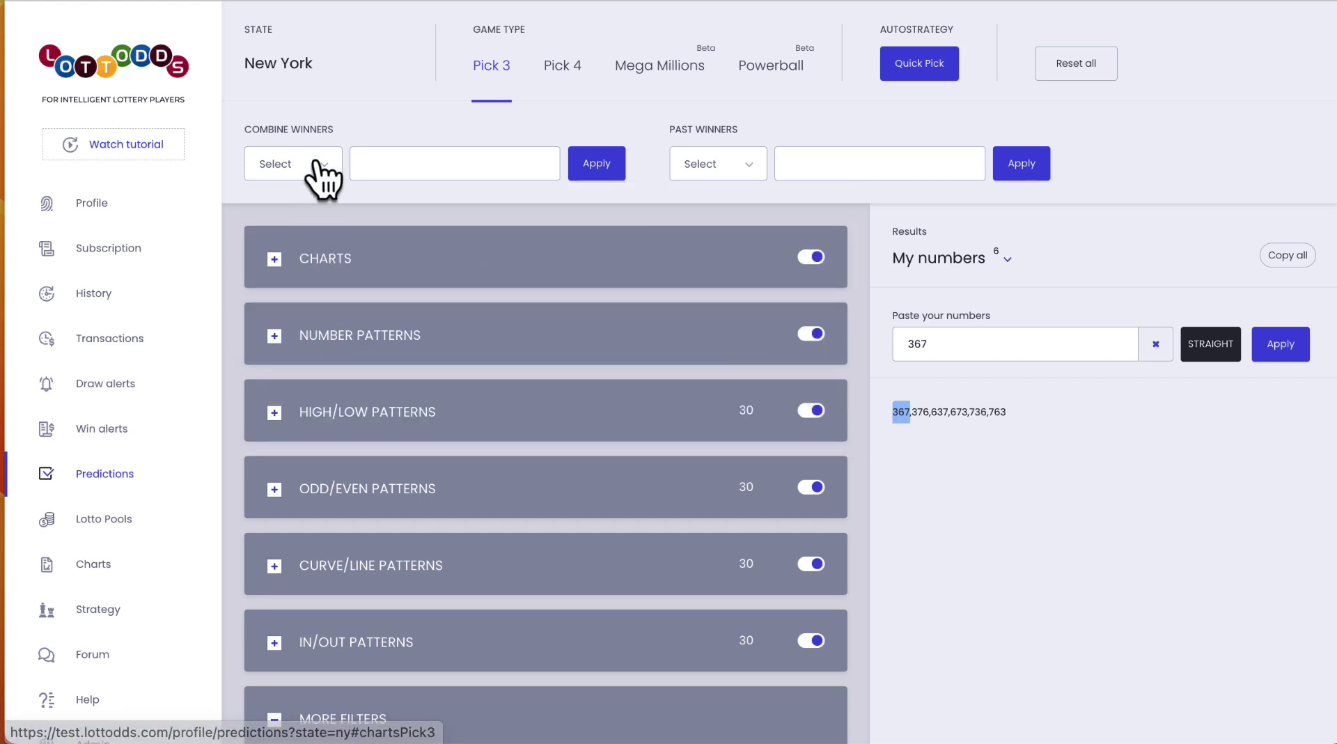
pyautogui.click(344, 261)
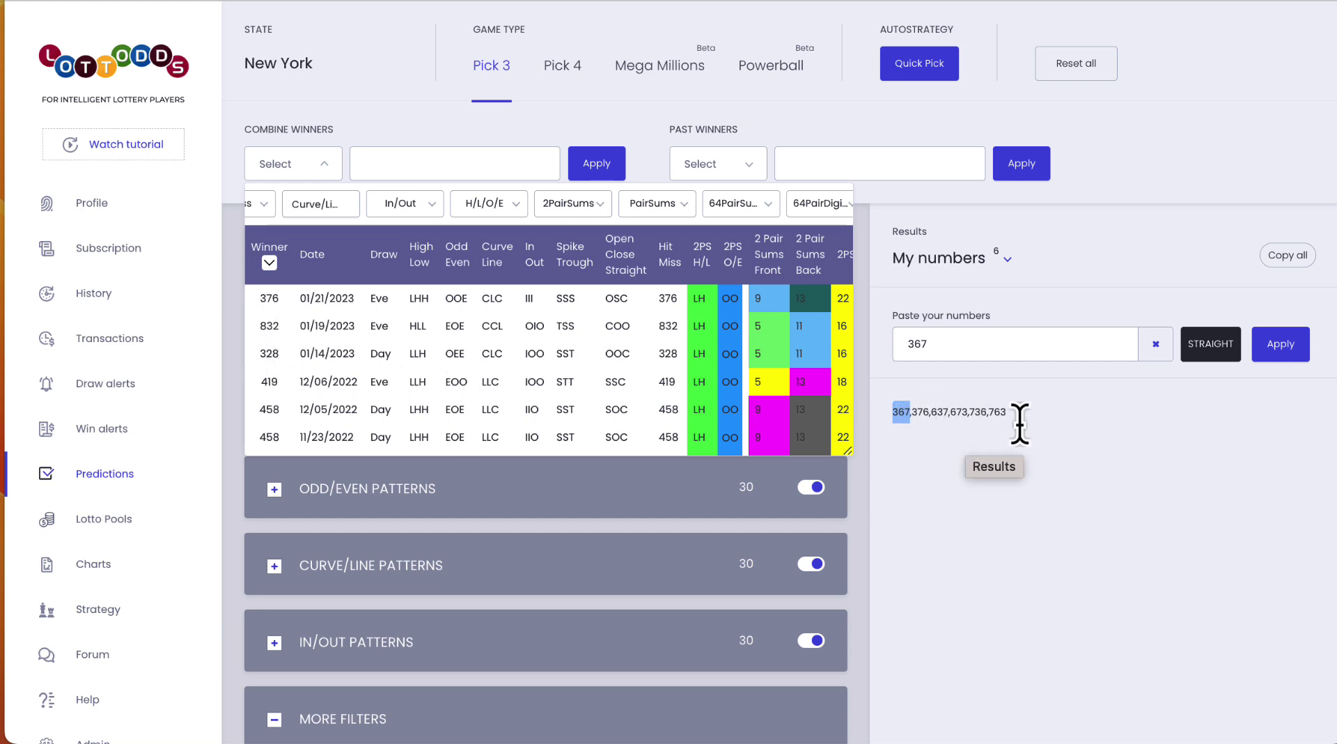
pyautogui.moveTo(1010, 412); pyautogui.dragTo(890, 415)
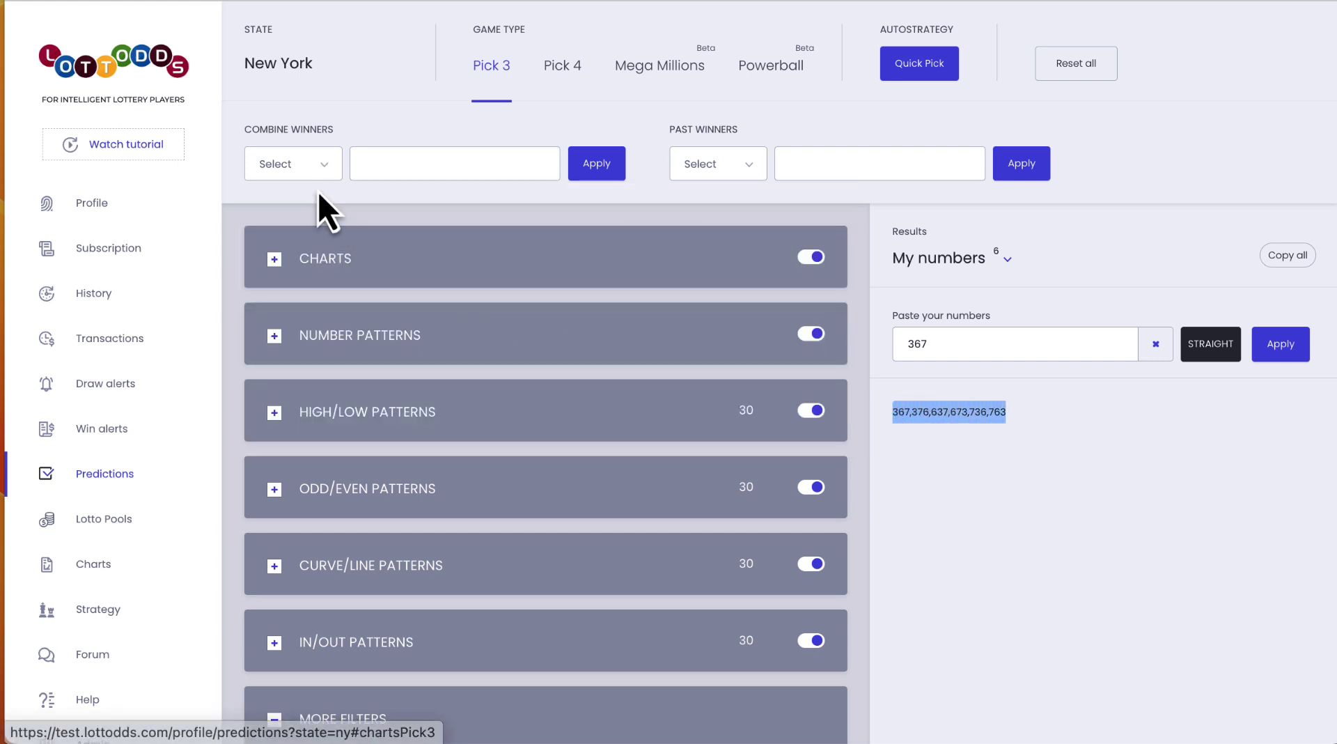
pyautogui.click(310, 169)
pyautogui.scroll(-3, 385, 406)
pyautogui.scroll(3, 385, 407)
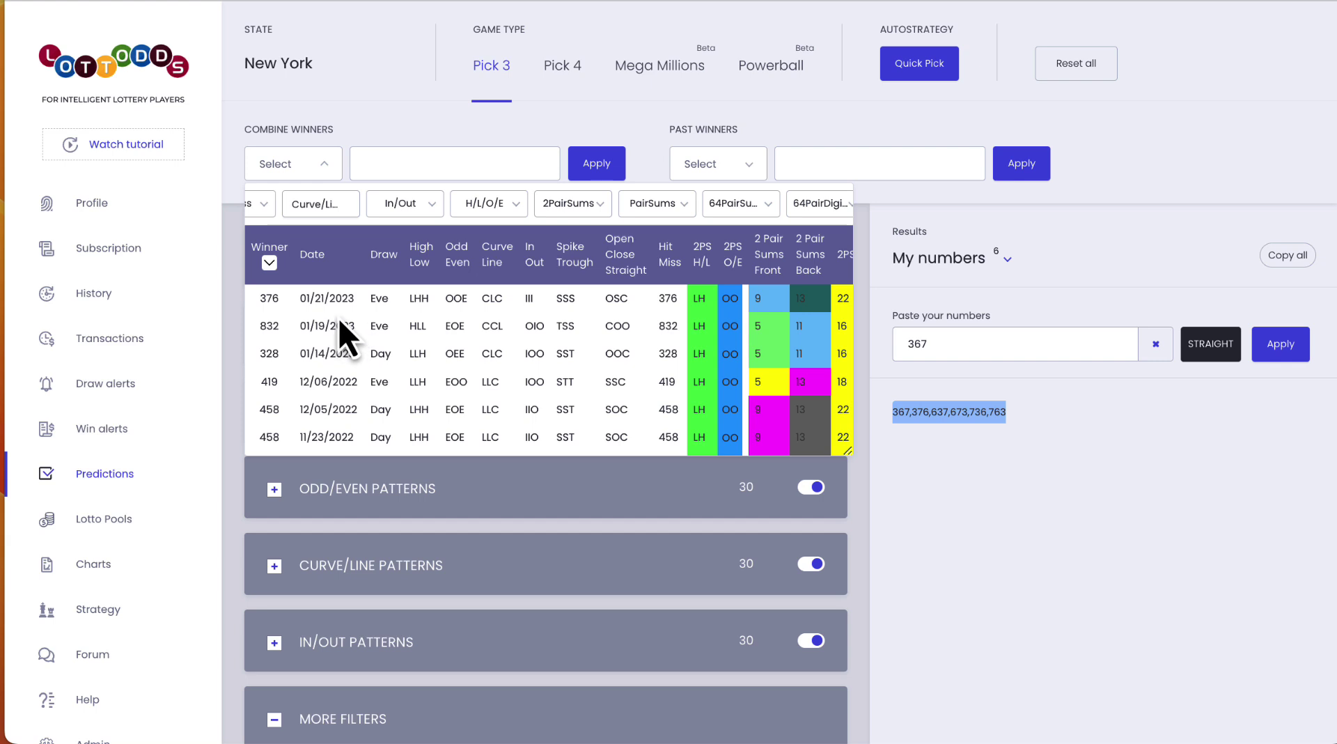
pyautogui.click(958, 472)
# Scroll back to the top of the page to reach the Results selector
pyautogui.scroll(-10, 958, 472)
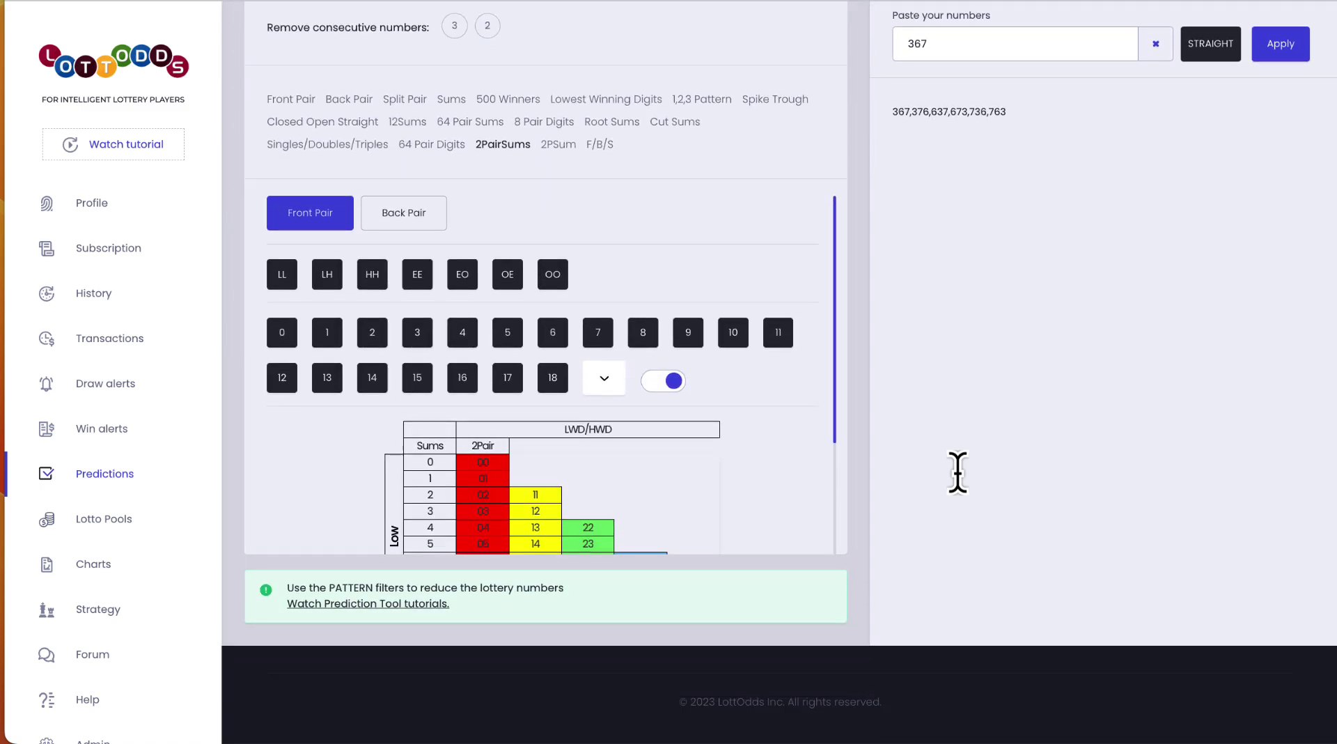
pyautogui.scroll(3, 958, 472)
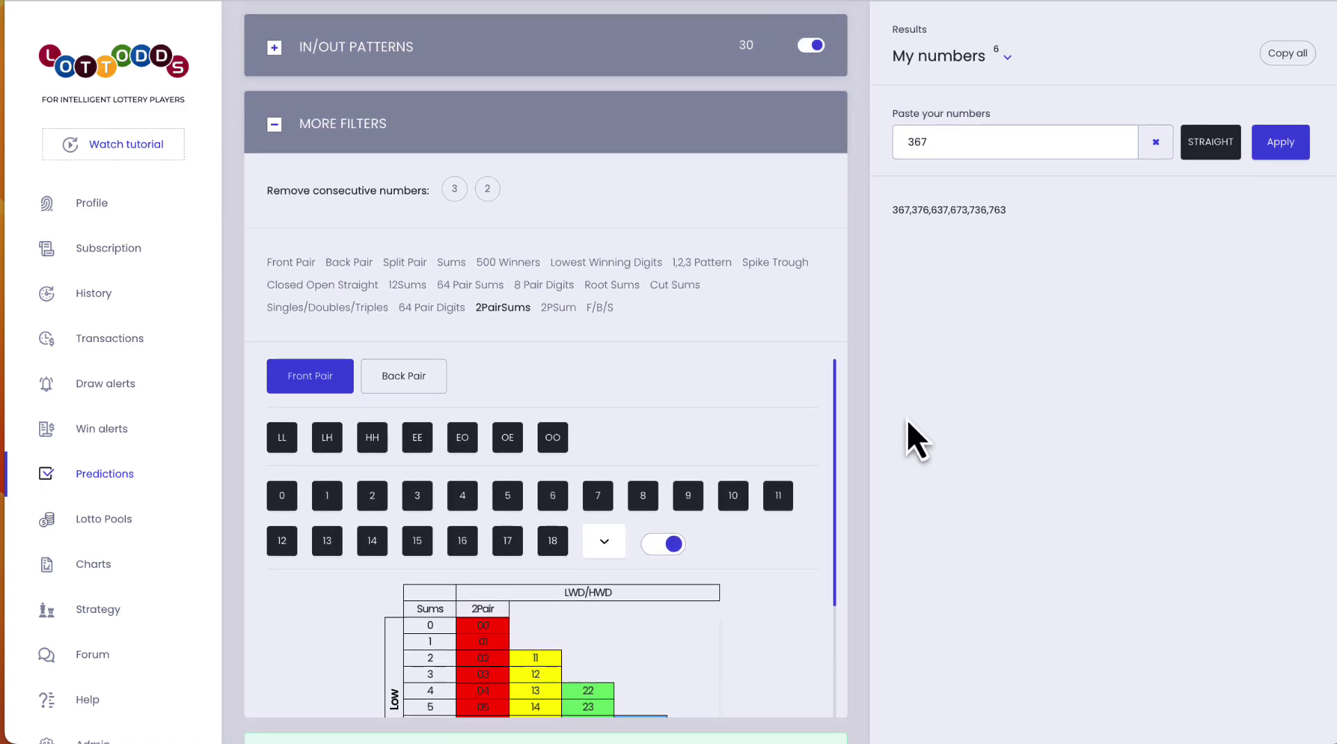
pyautogui.scroll(7, 790, 310)
pyautogui.scroll(2, 787, 312)
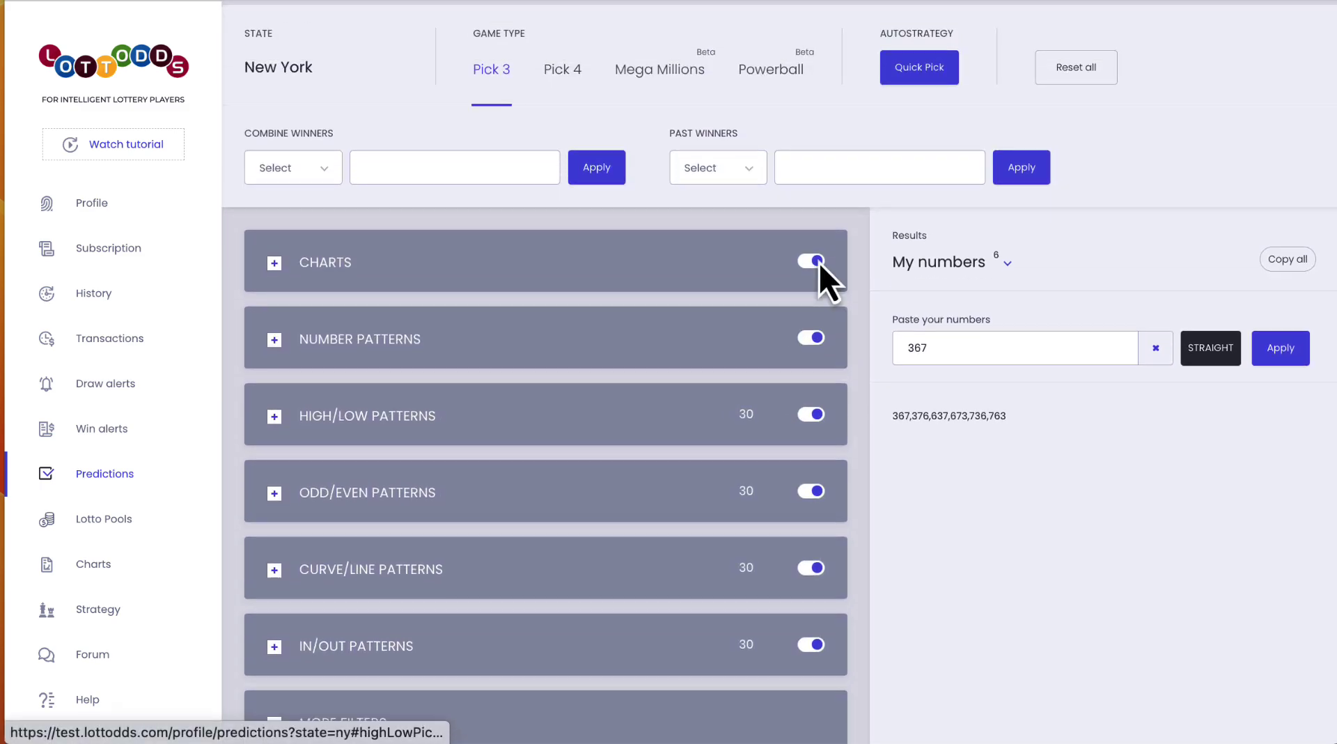
# Show Box numbers and apply the Quick Pick pairs strategy, yielding 148 box numbers by pair sum
pyautogui.click(1007, 260)
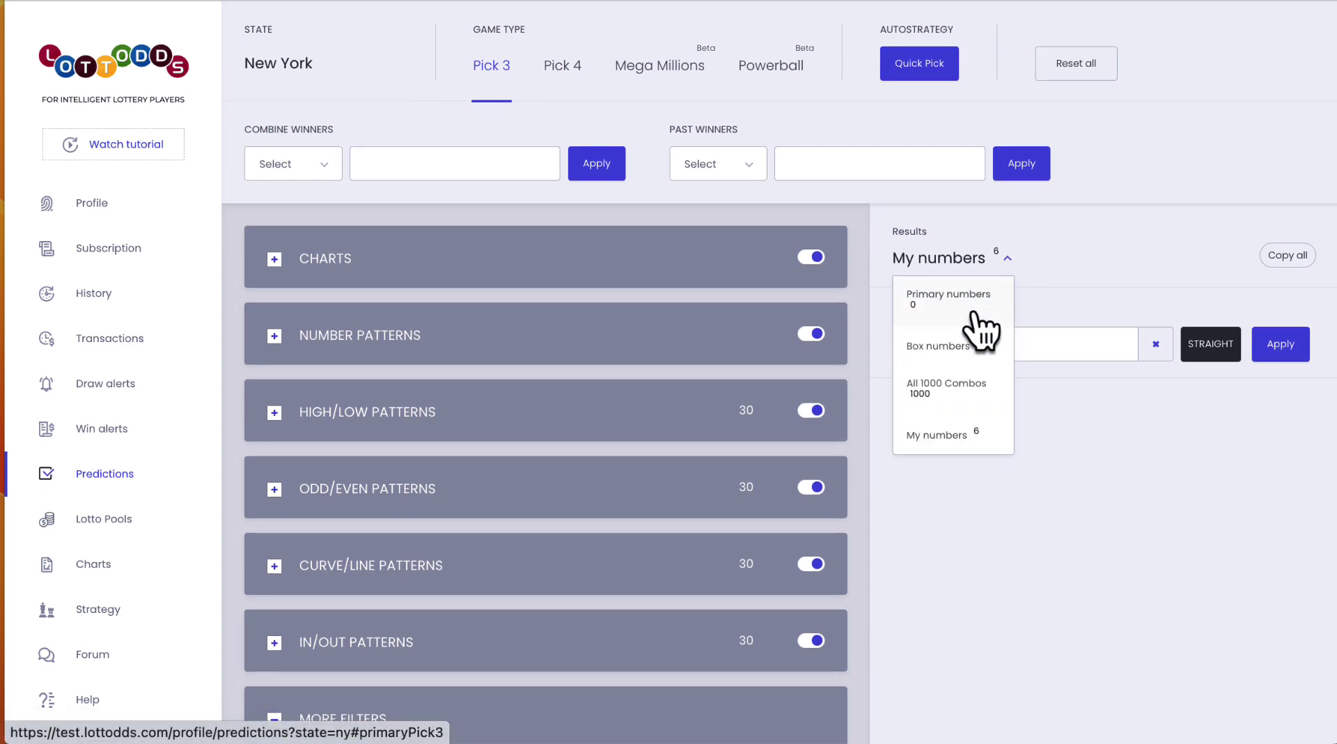
pyautogui.click(955, 354)
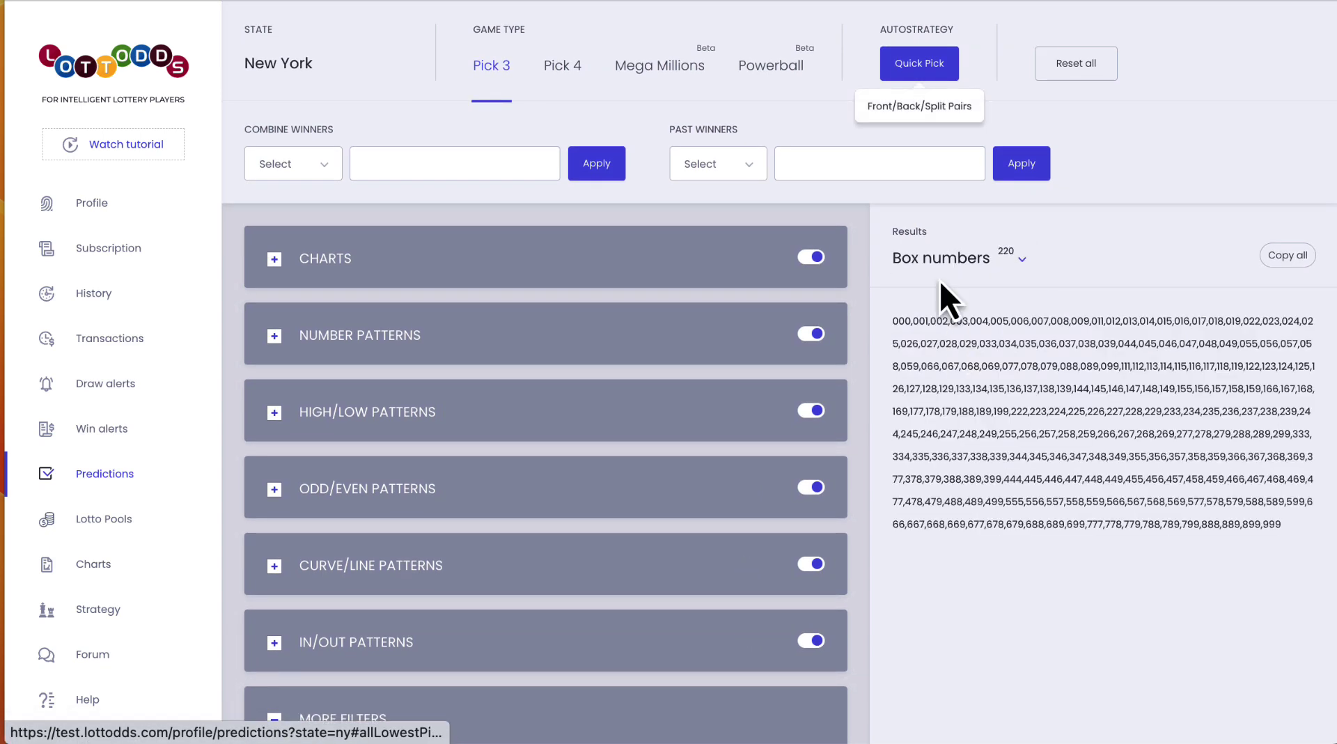
pyautogui.click(912, 70)
pyautogui.scroll(-3, 959, 445)
pyautogui.scroll(-2, 985, 641)
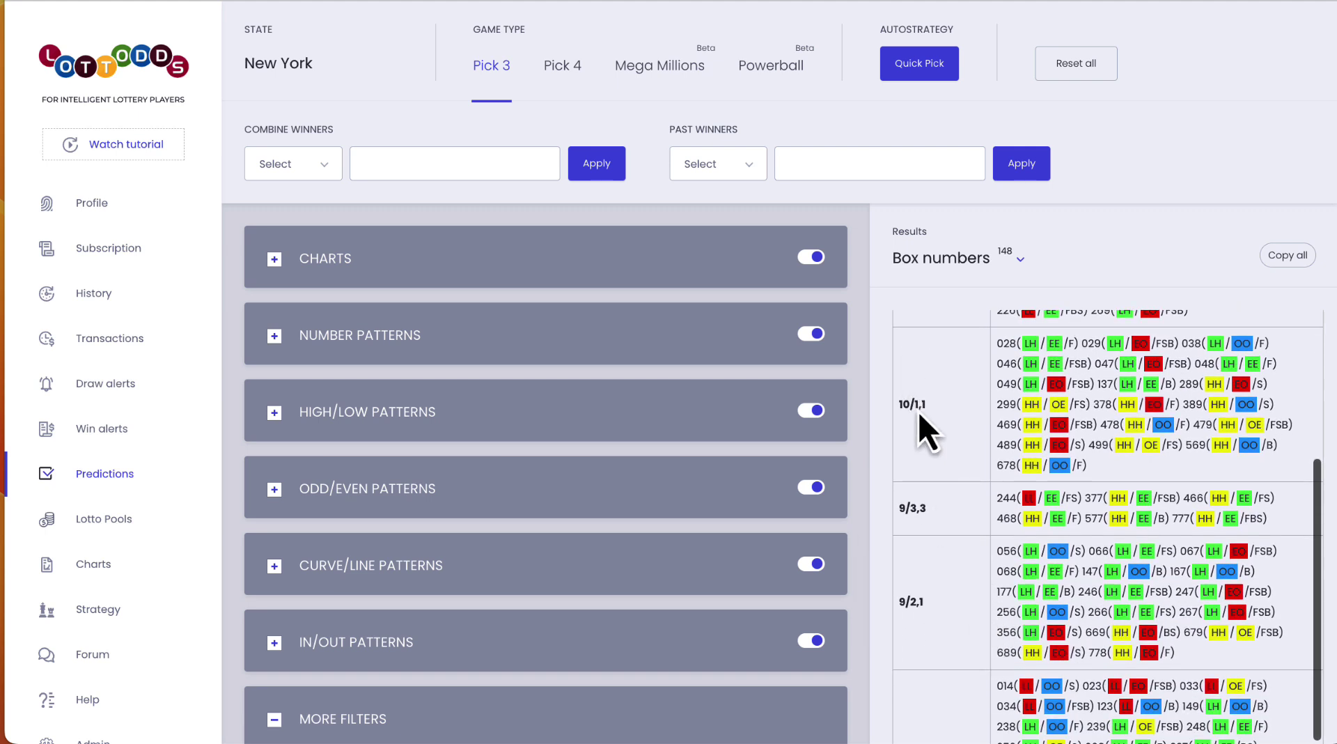
pyautogui.scroll(-2, 947, 612)
pyautogui.scroll(-2, 947, 612)
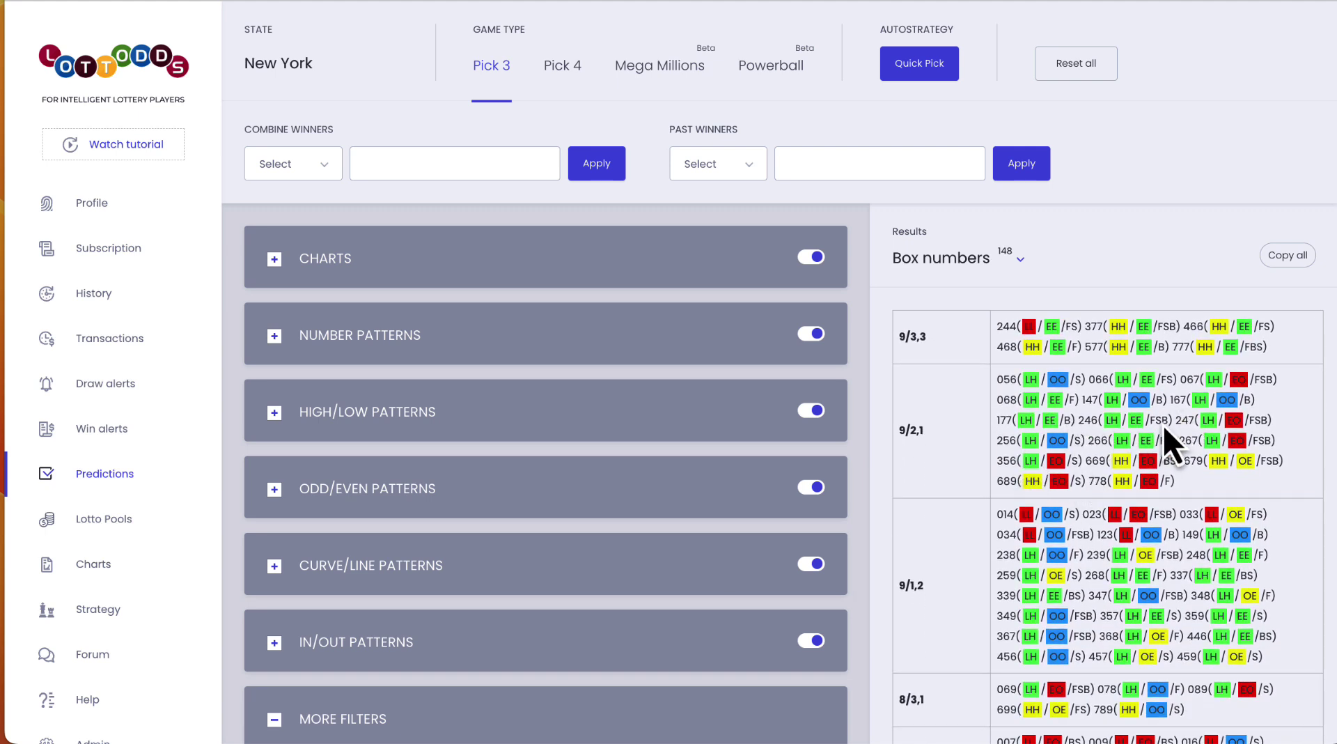